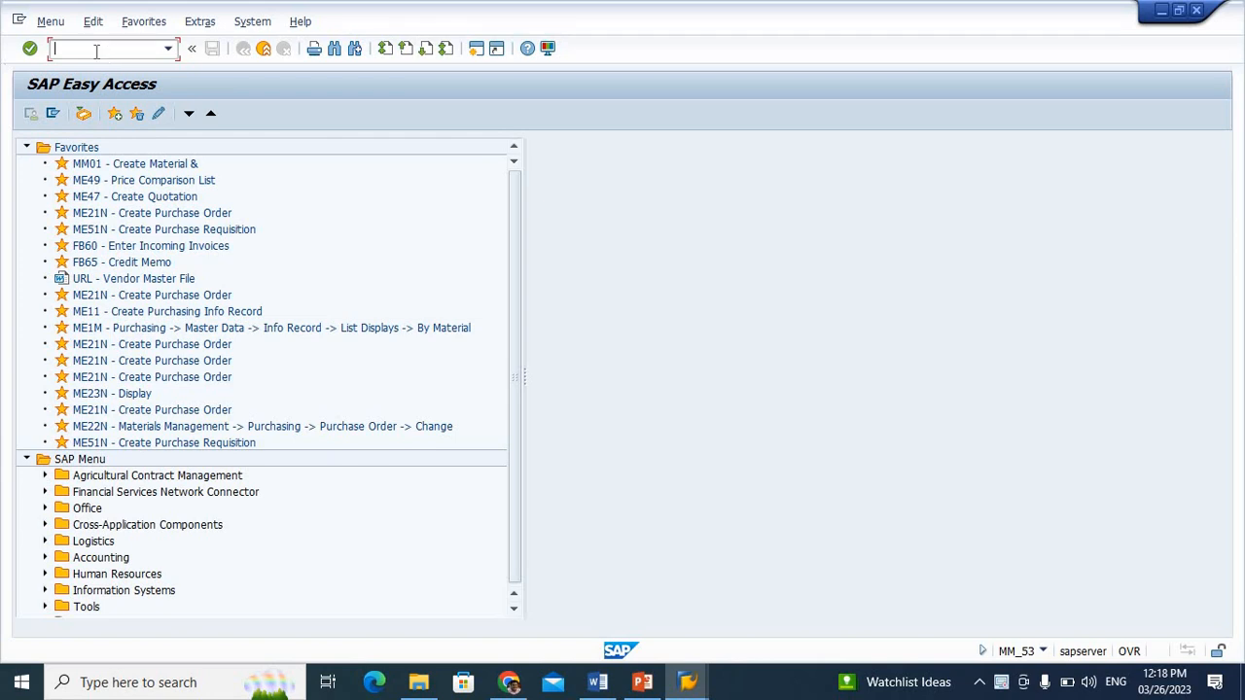
Run transaction SPRO and display the SAP Reference IMG
{"action": "type", "text": "spro"}
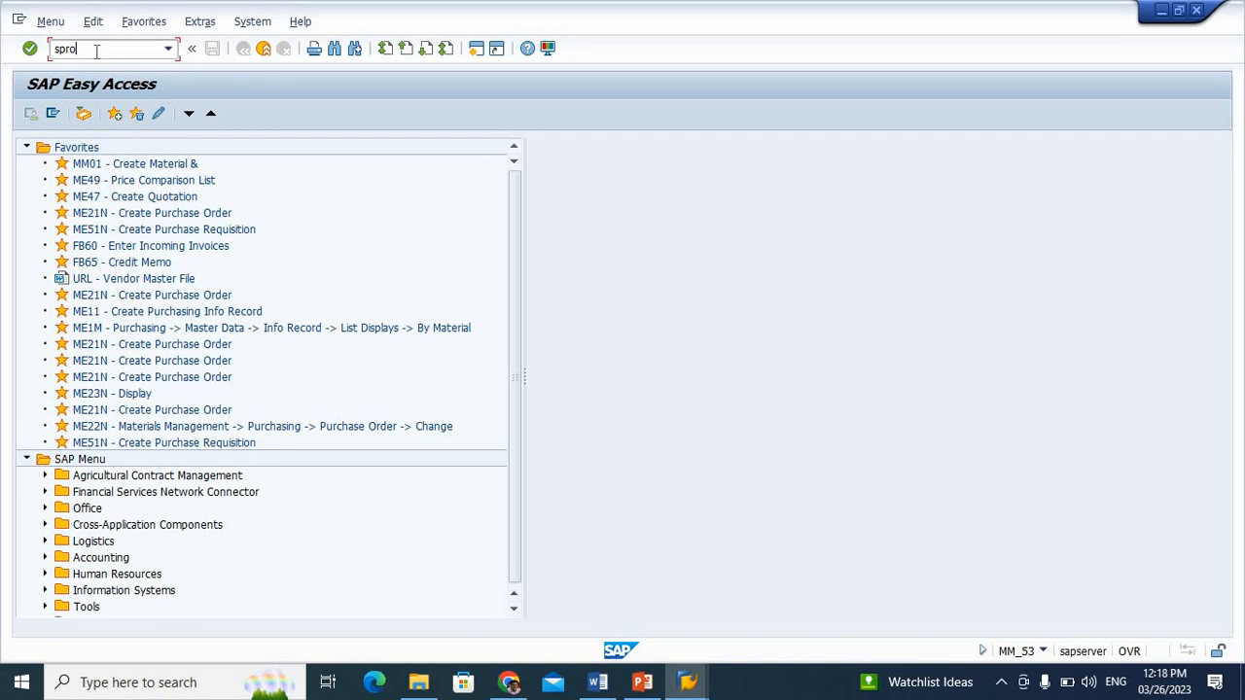
{"action": "key", "text": "Return"}
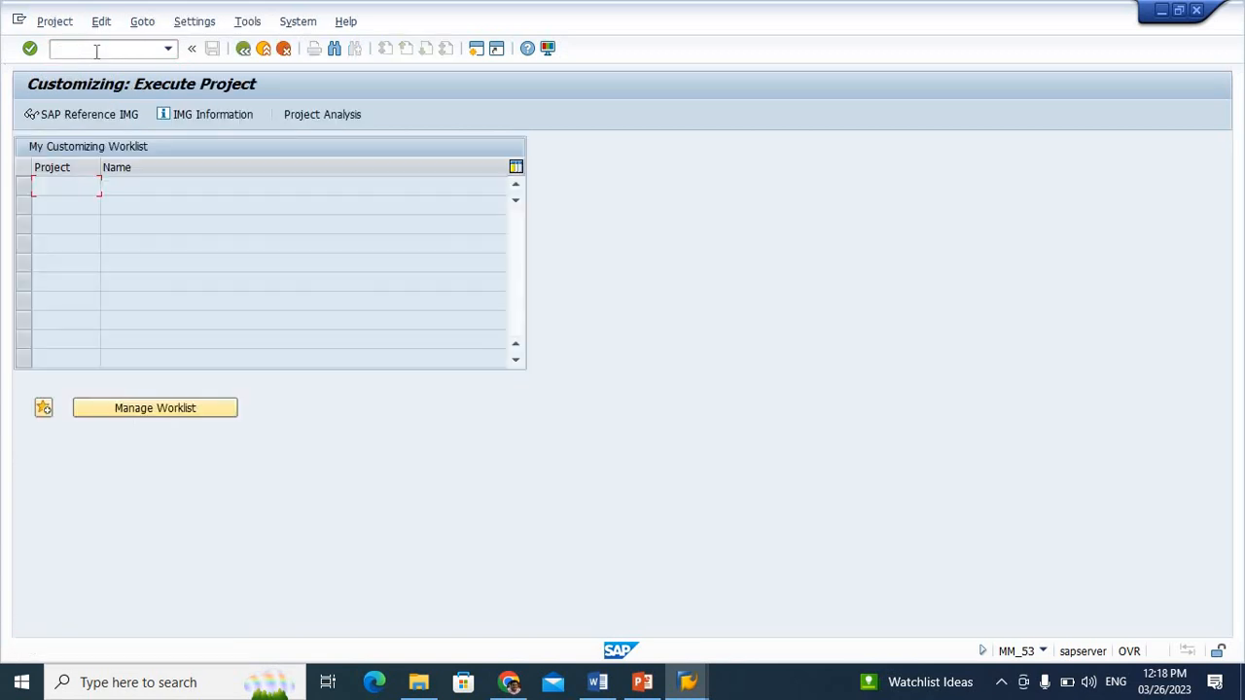
{"action": "left_click", "coordinate": [95, 117]}
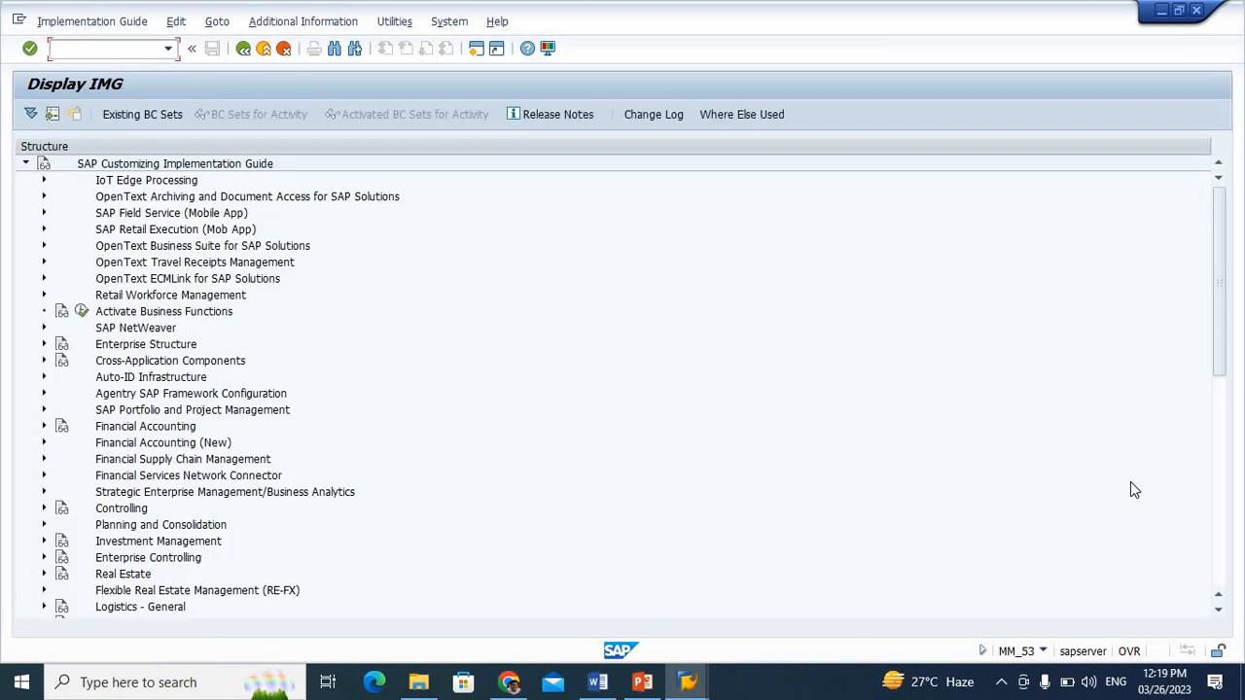
Open Edit Characteristics under Materials Management, Purchasing, Purchase Requisition, Release Procedure, Procedure with Classification
{"action": "left_click", "coordinate": [1221, 435]}
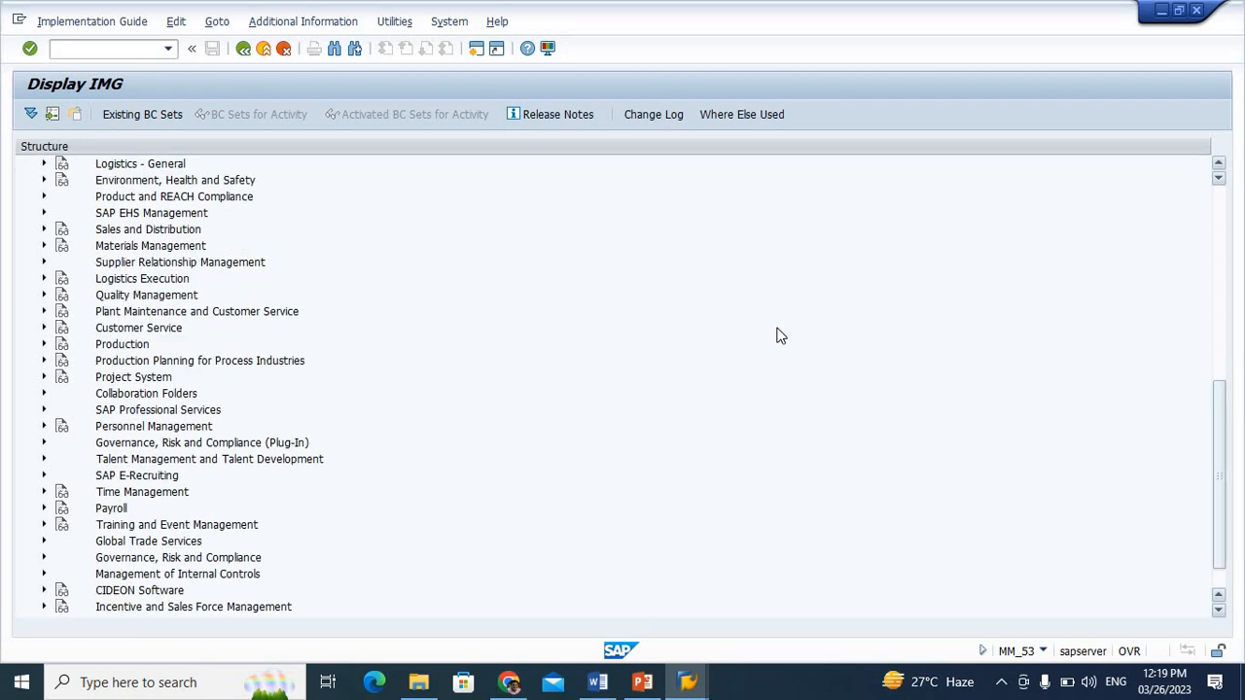
{"action": "left_click", "coordinate": [44, 246]}
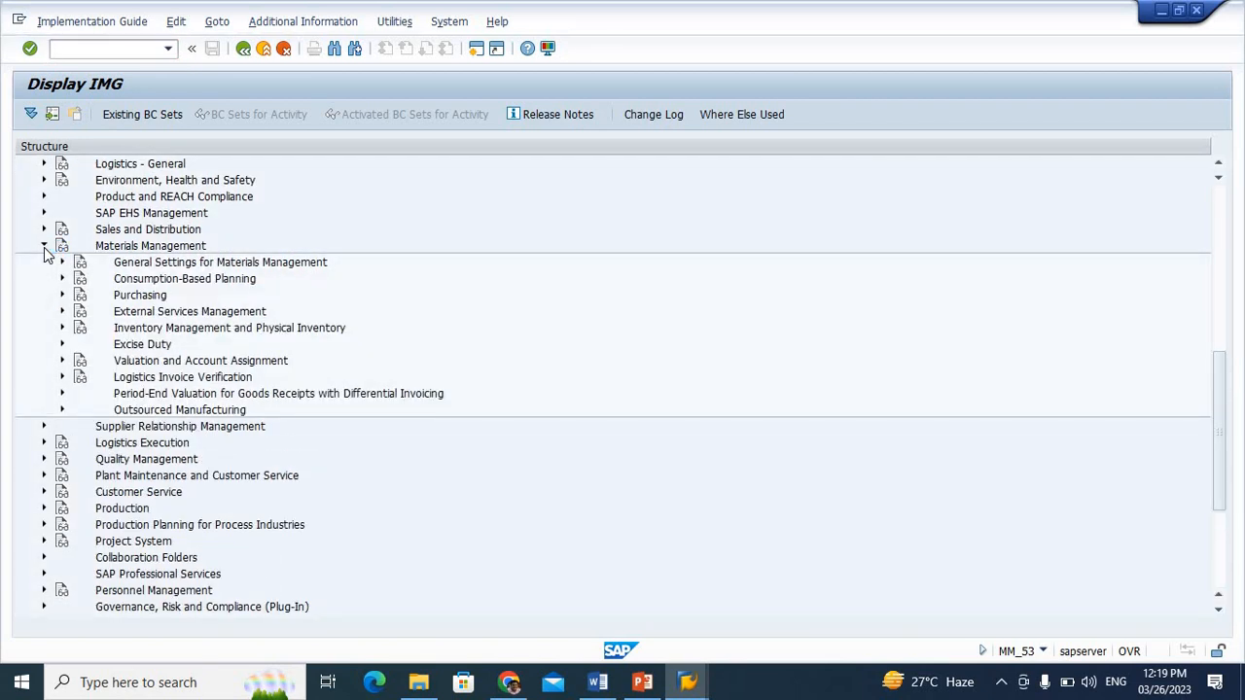
{"action": "left_click", "coordinate": [61, 296]}
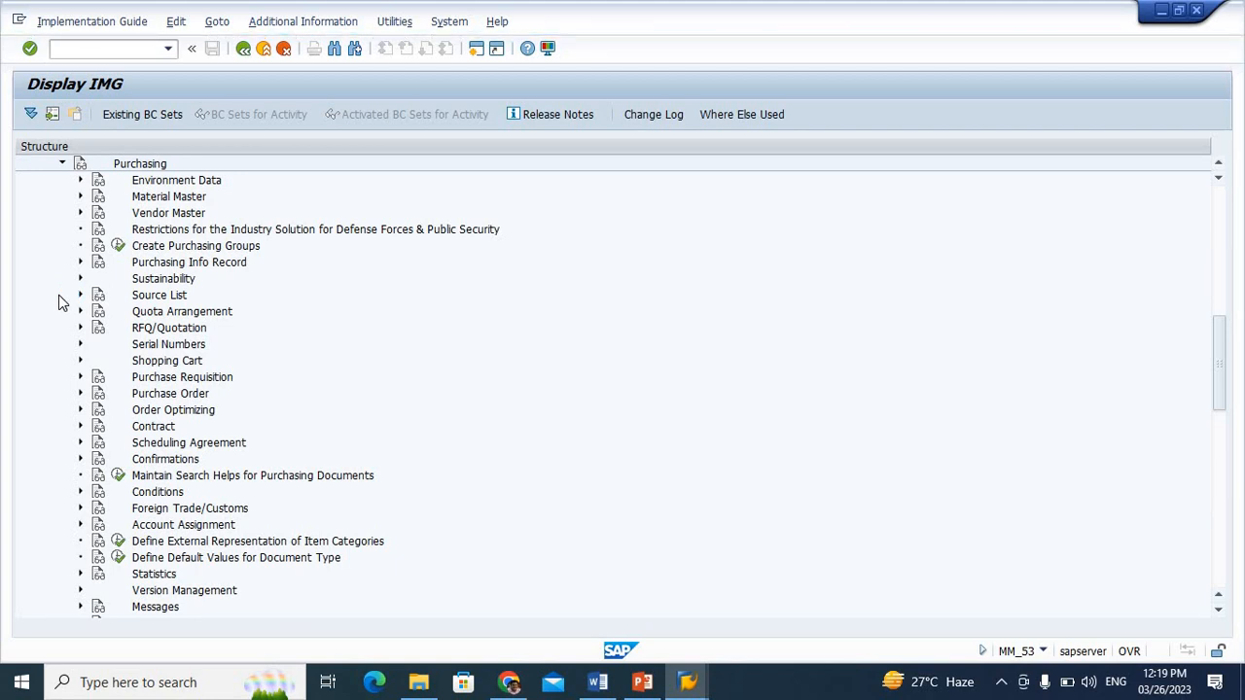
{"action": "left_click", "coordinate": [81, 377]}
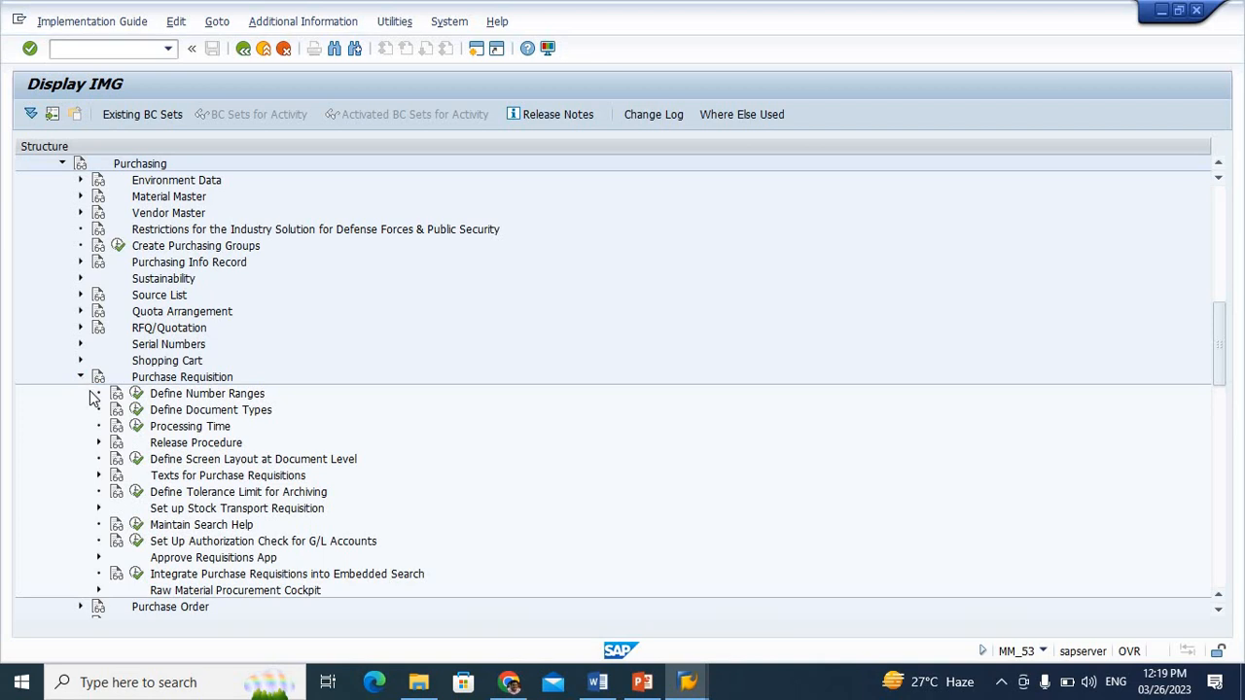
{"action": "left_click", "coordinate": [98, 443]}
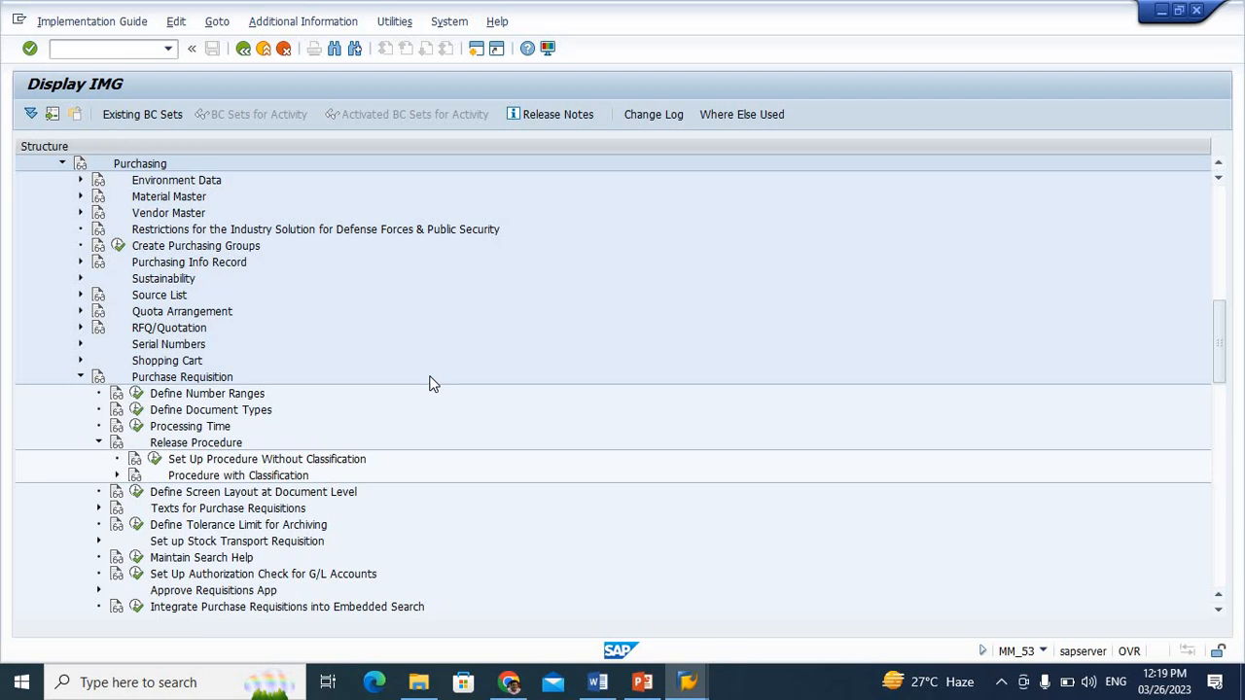
{"action": "left_click", "coordinate": [117, 476]}
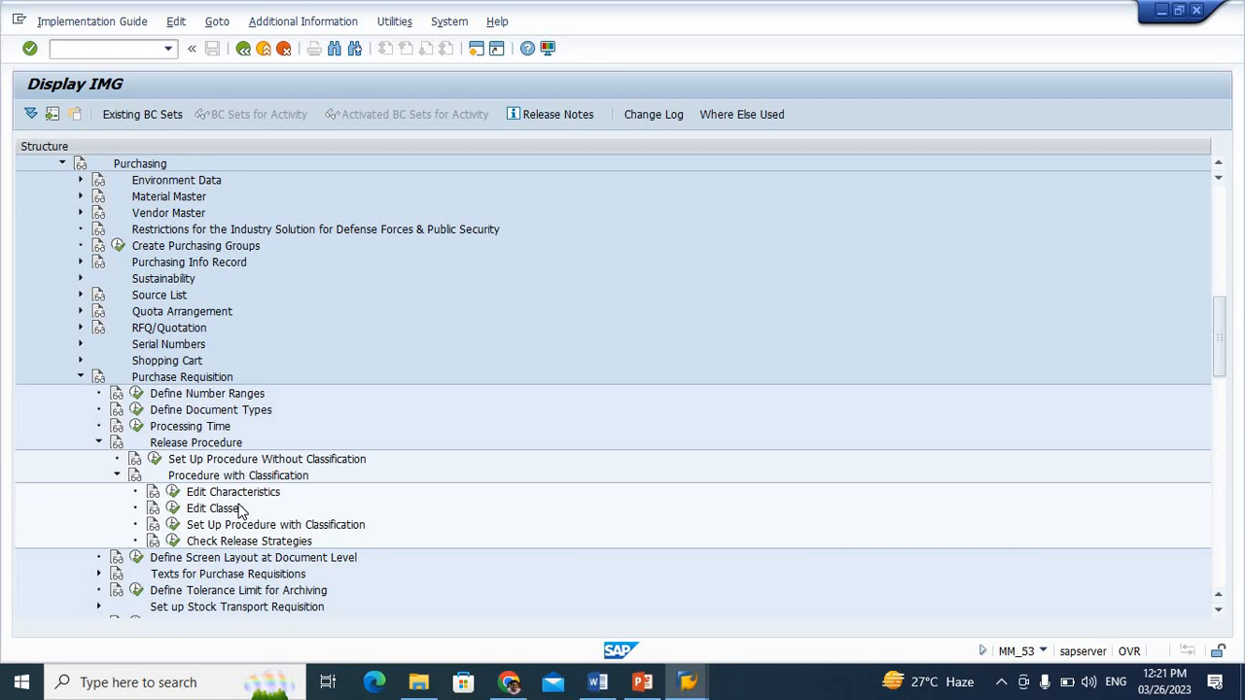
{"action": "left_click", "coordinate": [172, 493]}
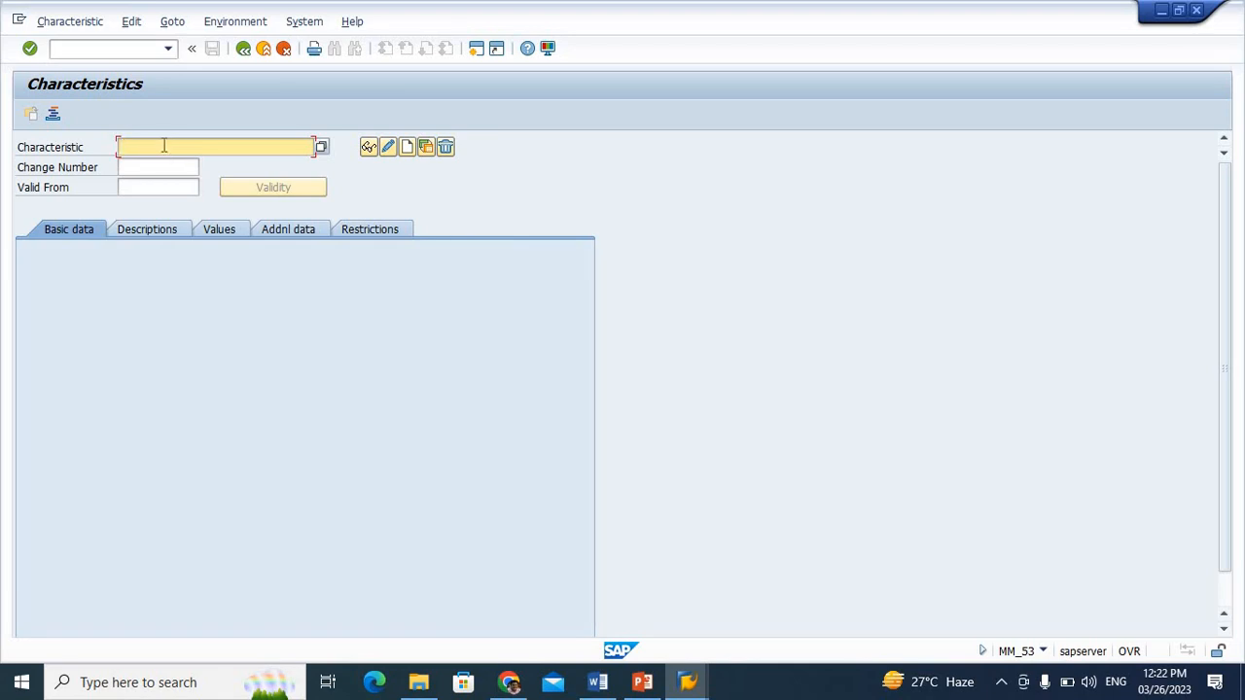
Start creating a new characteristic named VK_PG
{"action": "type", "text": "A"}
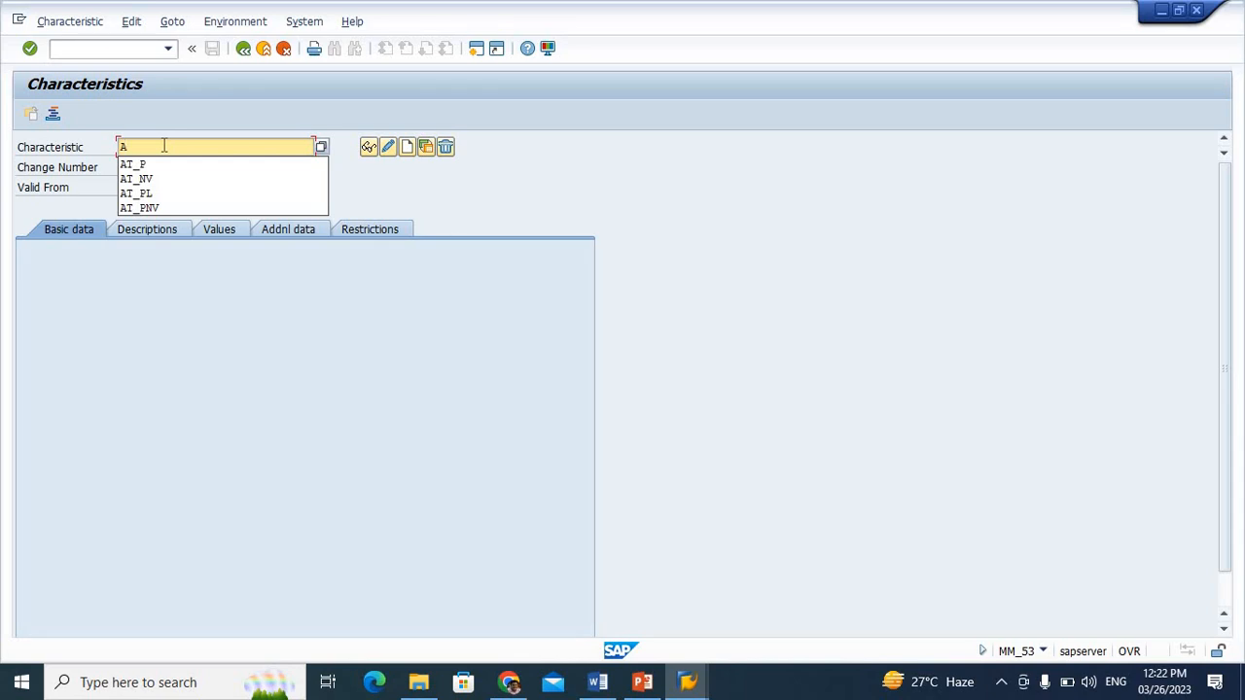
{"action": "type", "text": "T"}
{"action": "key", "text": "BackSpace"}
{"action": "key", "text": "BackSpace"}
{"action": "type", "text": "V"}
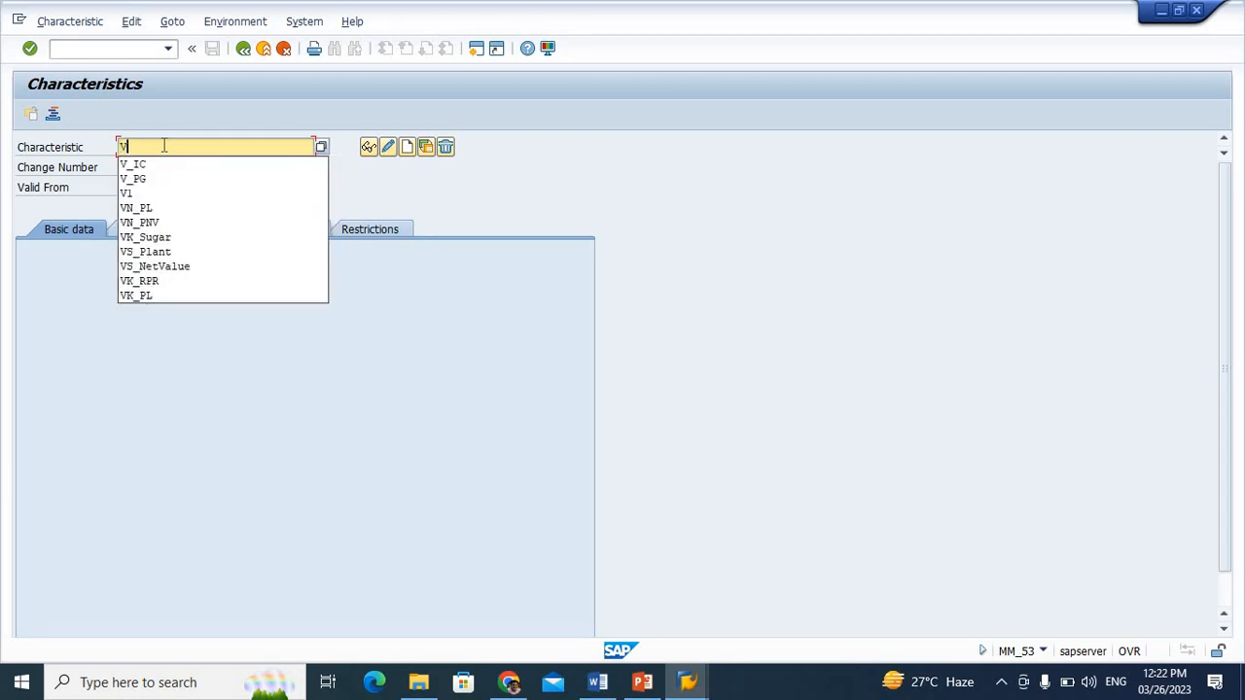
{"action": "type", "text": "K"}
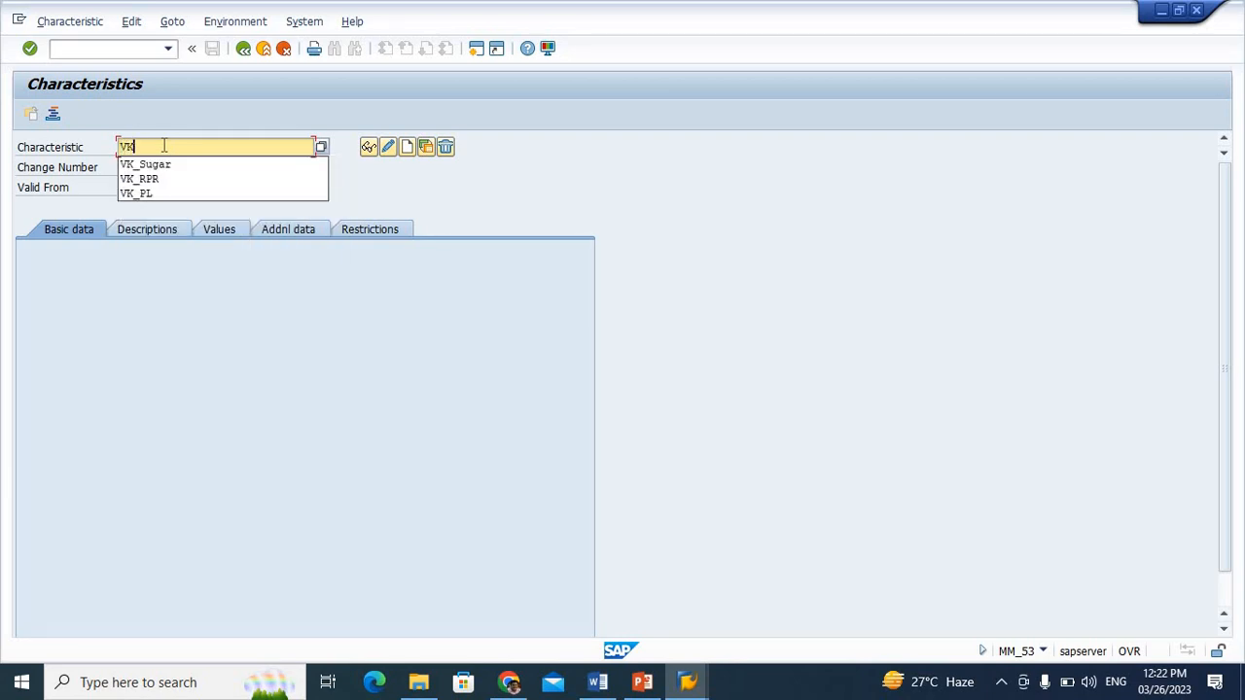
{"action": "type", "text": "_PG"}
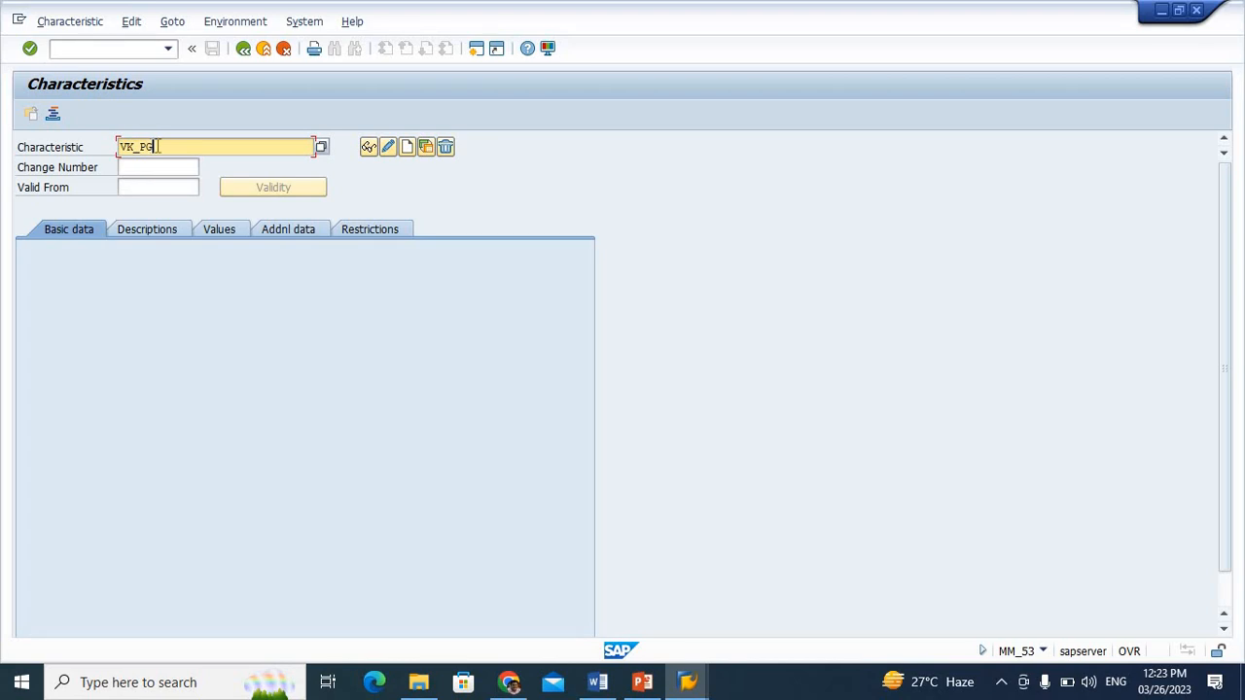
{"action": "left_click", "coordinate": [410, 155]}
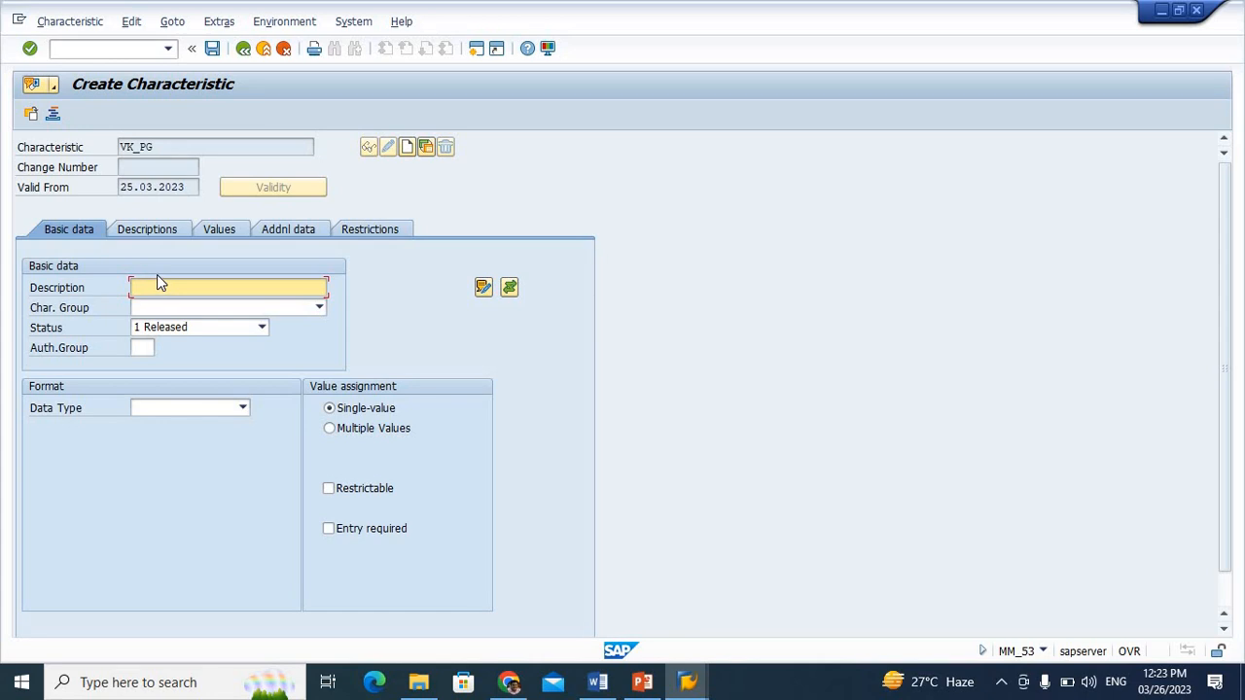
In the characteristic's additional data, enter table name CEBAN and field name EKGRP as the table field reference
{"action": "left_click", "coordinate": [273, 232]}
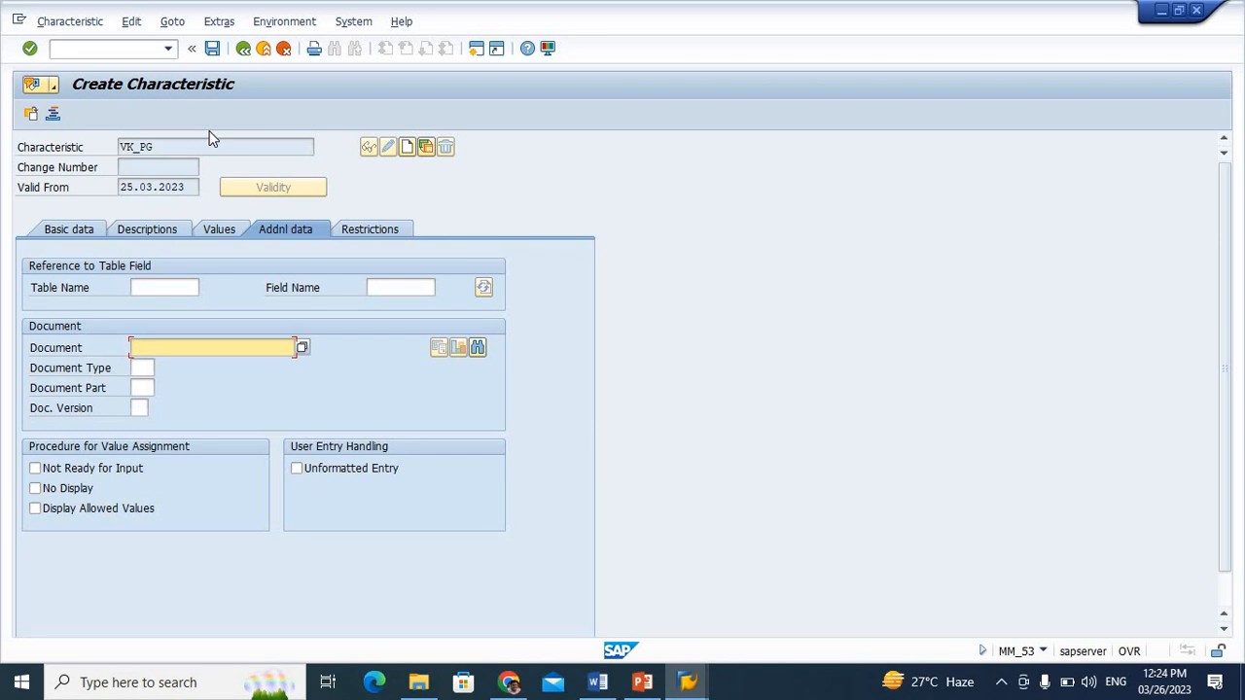
{"action": "left_click", "coordinate": [163, 288]}
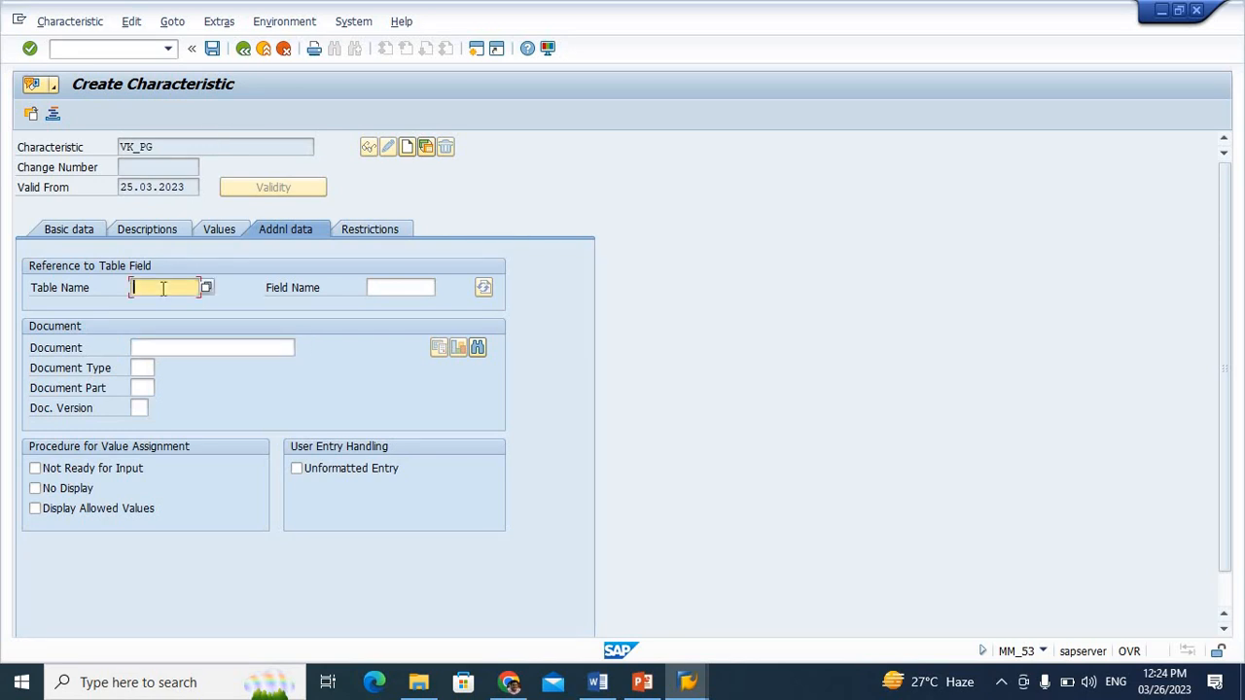
{"action": "type", "text": "CEBA"}
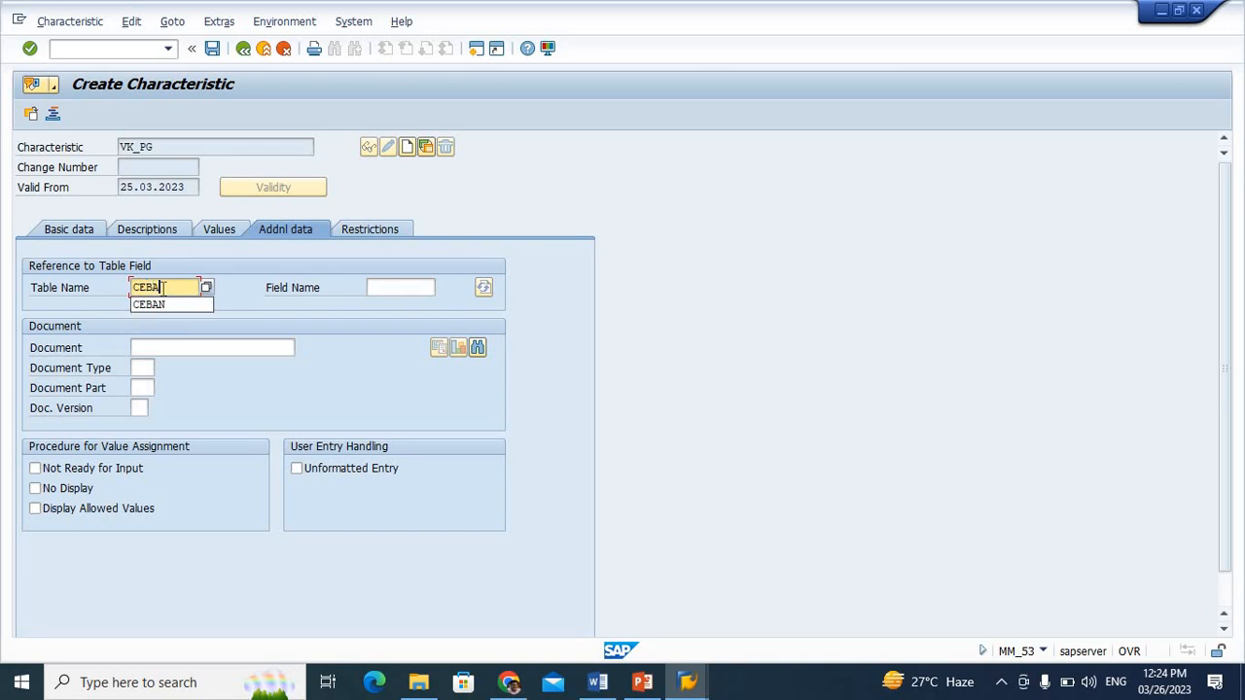
{"action": "type", "text": "N"}
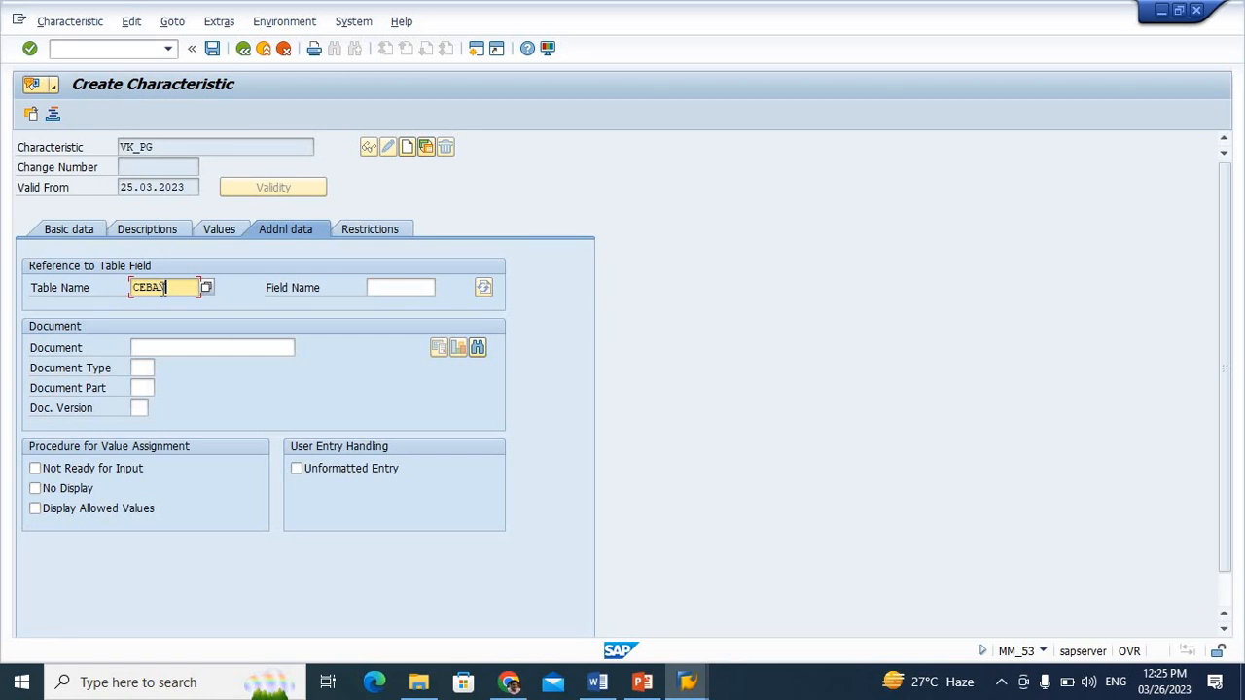
{"action": "left_click", "coordinate": [387, 288]}
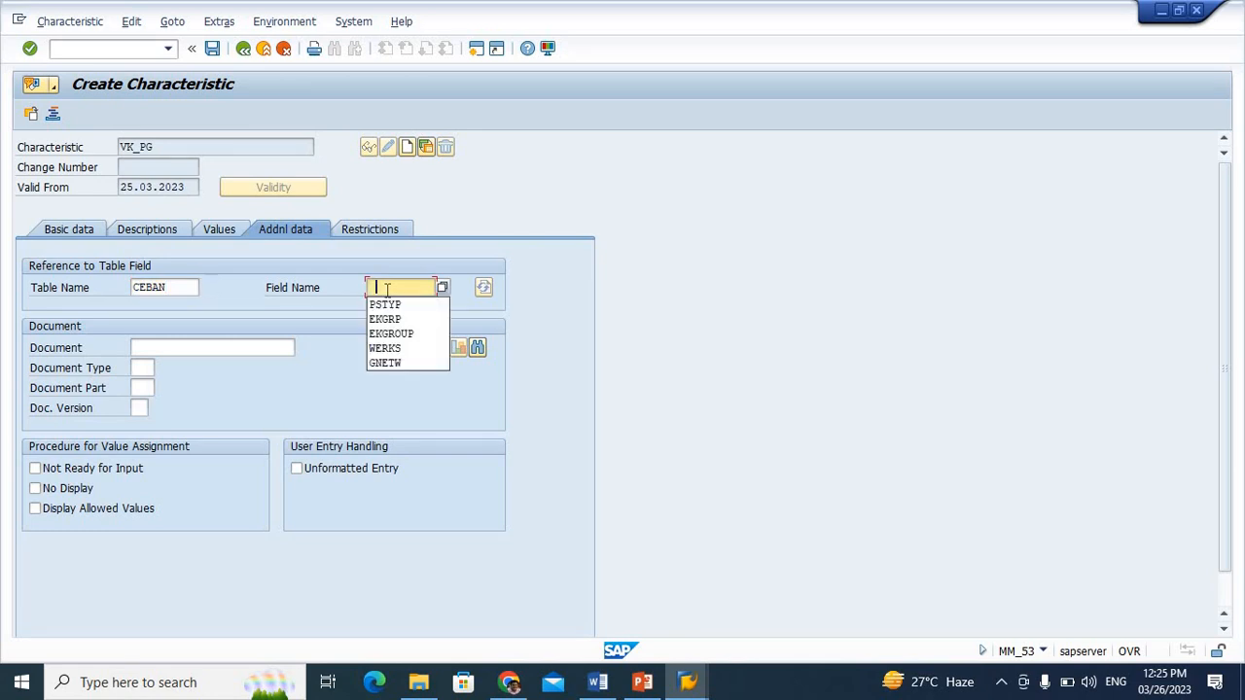
{"action": "key", "text": "Down"}
{"action": "key", "text": "Down"}
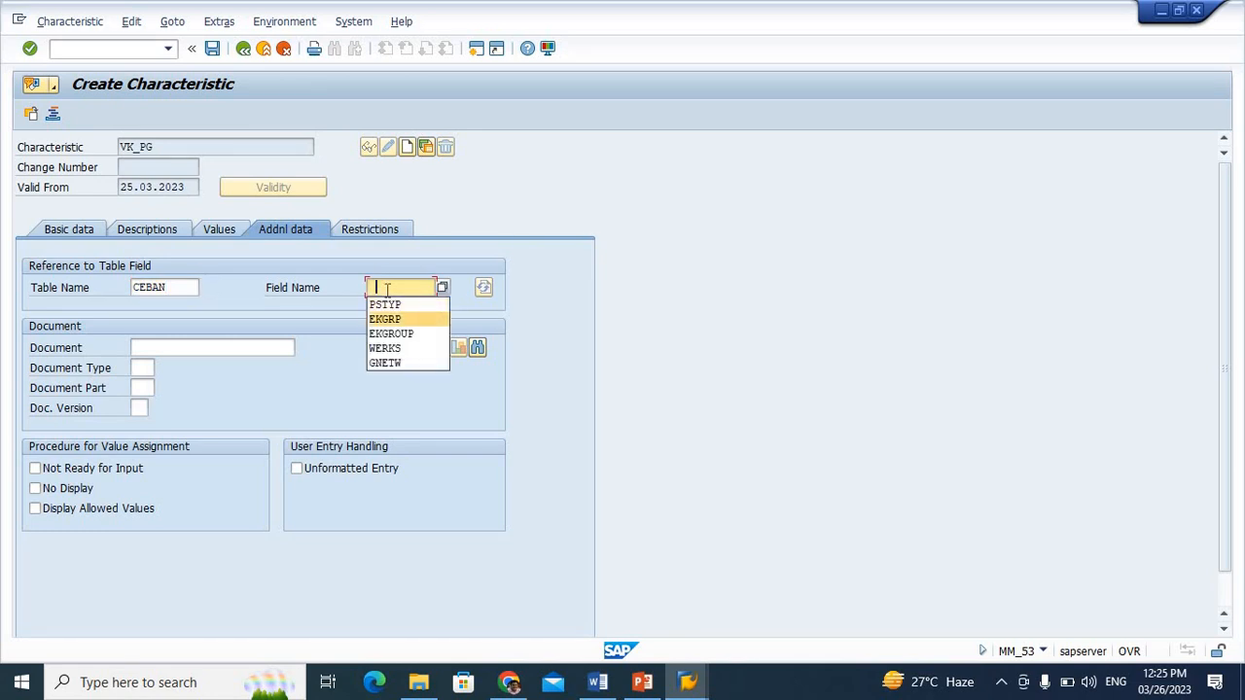
{"action": "key", "text": "Return"}
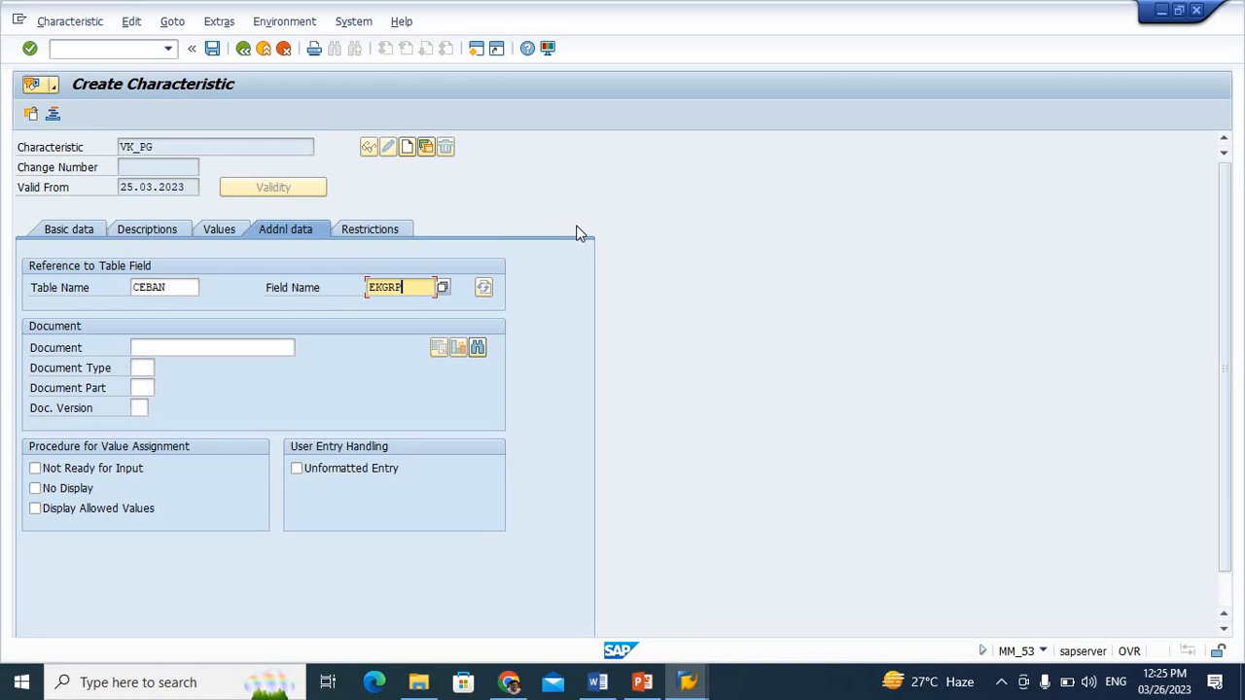
Try the field name EKGRT as the reference to table CEBAN
{"action": "key", "text": "BackSpace"}
{"action": "type", "text": "P"}
{"action": "key", "text": "BackSpace"}
{"action": "type", "text": "T"}
{"action": "key", "text": "Return"}
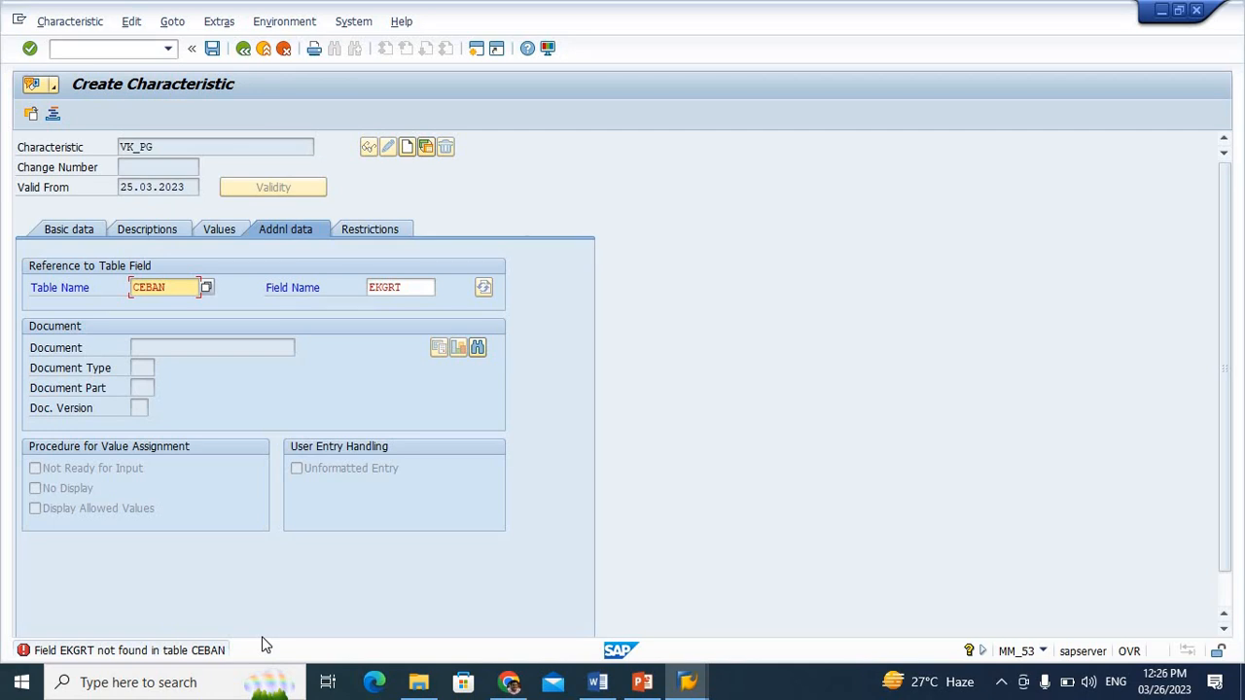
Correct the referenced field name to EKGRP and accept the format data from the ABAP Dictionary
{"action": "left_click", "coordinate": [417, 282]}
{"action": "key", "text": "BackSpace"}
{"action": "type", "text": "P"}
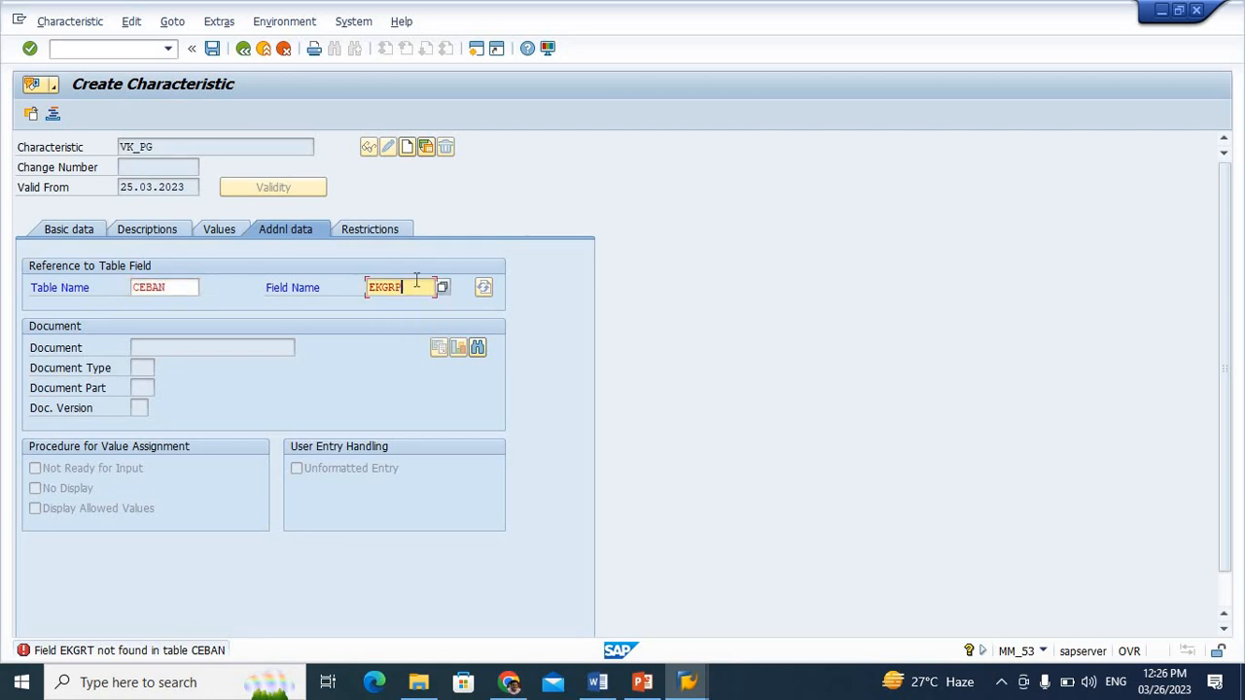
{"action": "key", "text": "Return"}
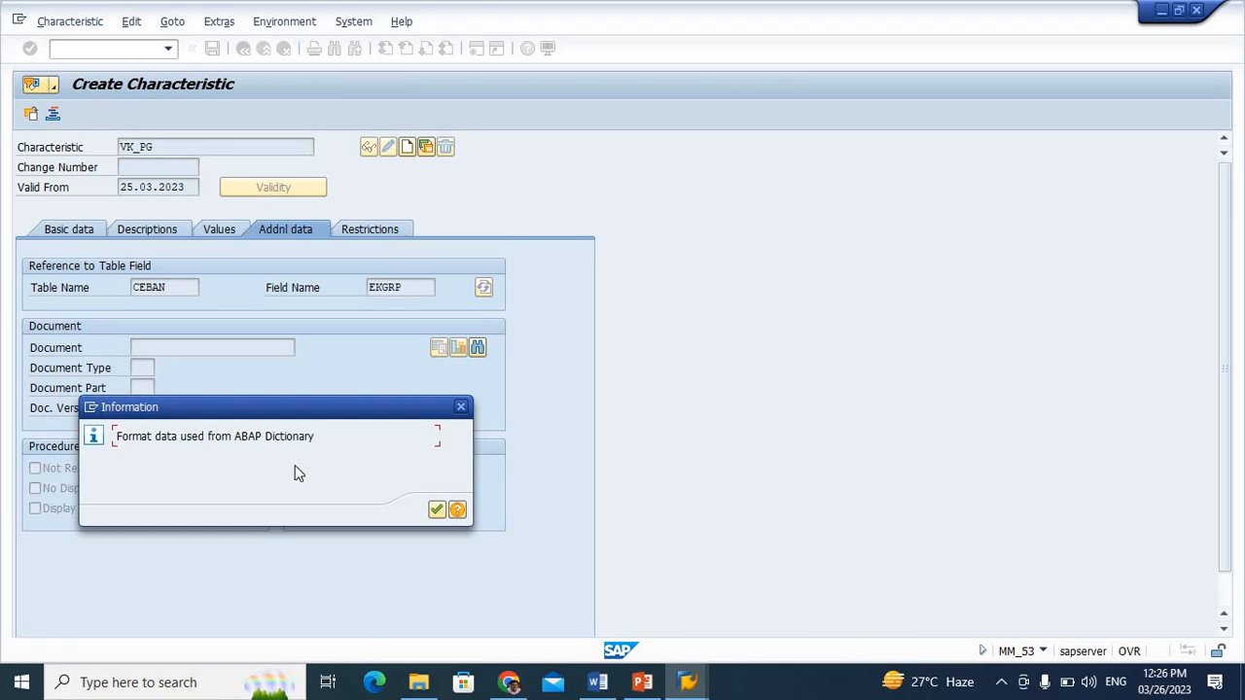
{"action": "left_click", "coordinate": [437, 511]}
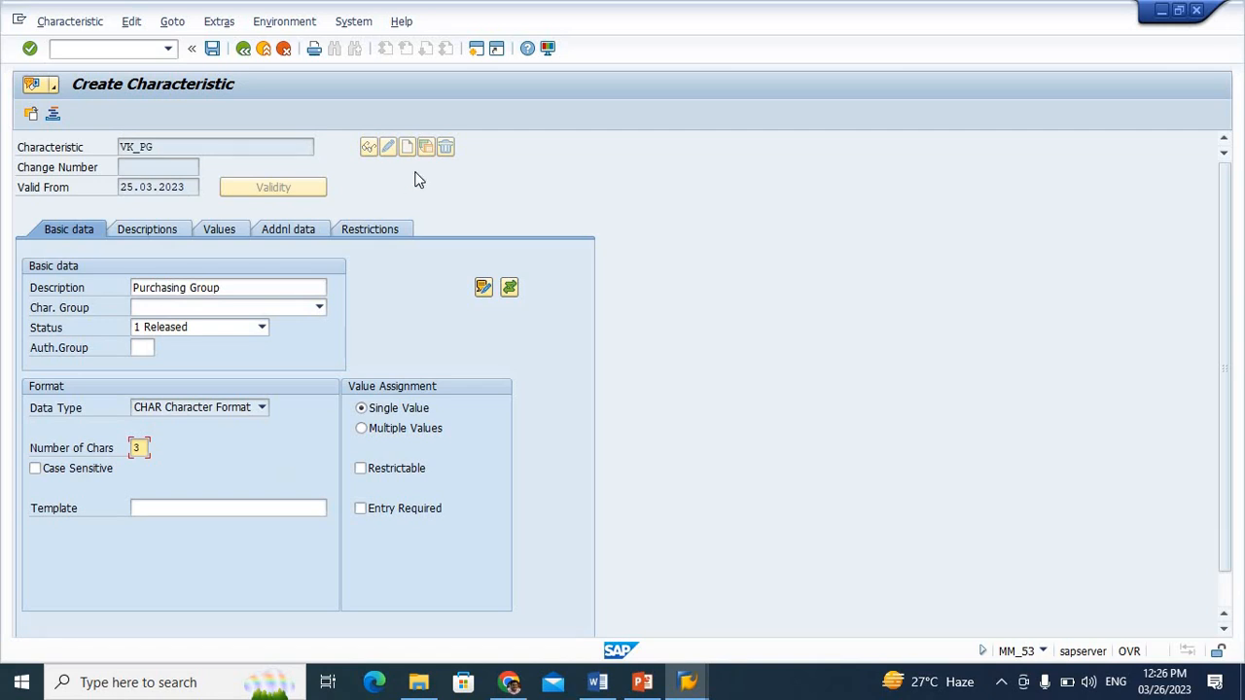
Start transaction SE11 in a new GUI window and maximize that window
{"action": "left_click", "coordinate": [355, 21]}
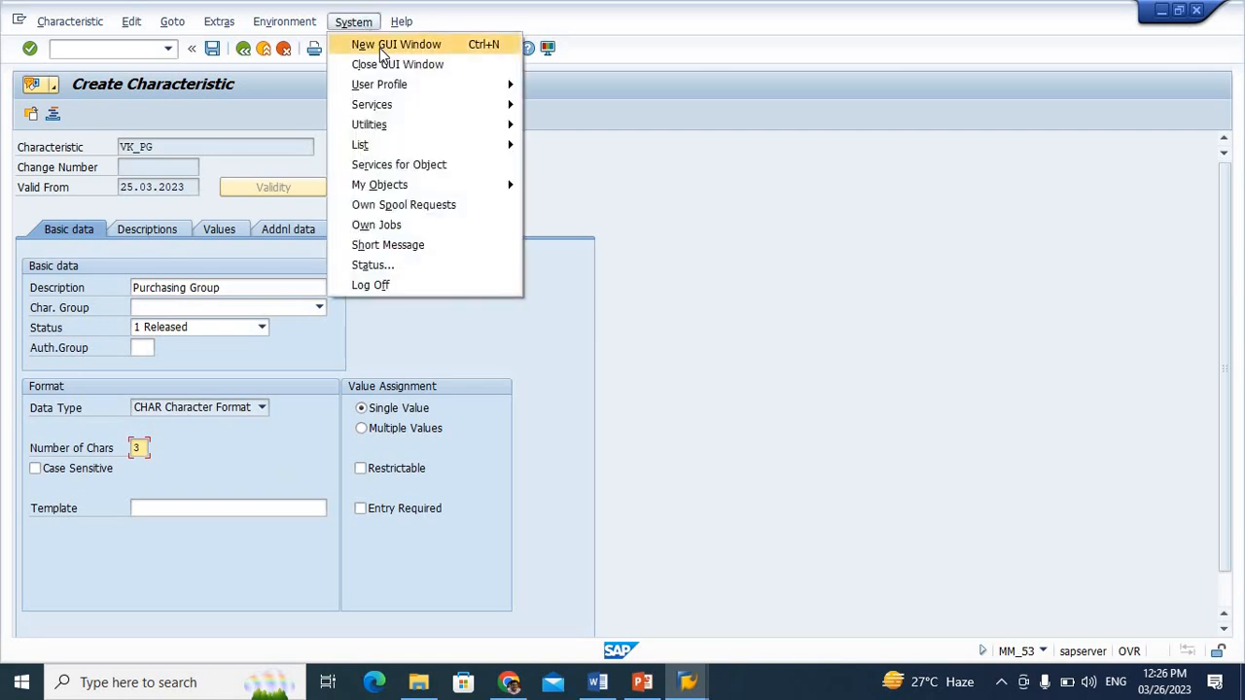
{"action": "left_click", "coordinate": [380, 46]}
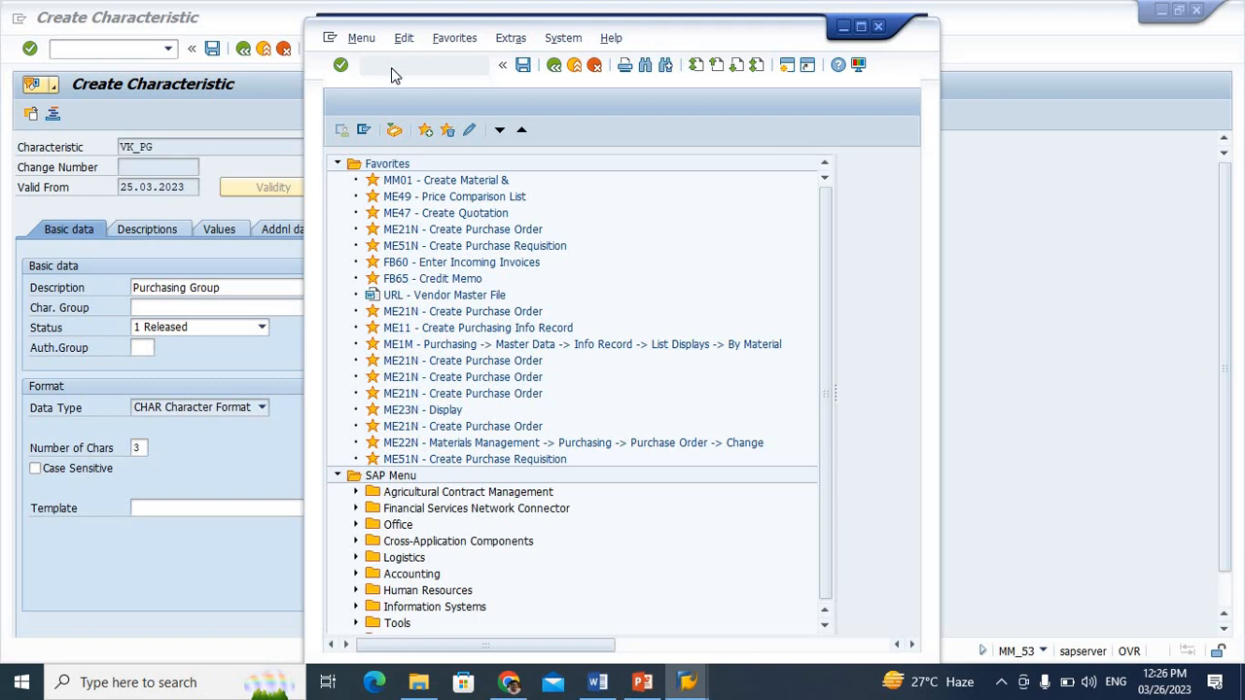
{"action": "left_click", "coordinate": [433, 60]}
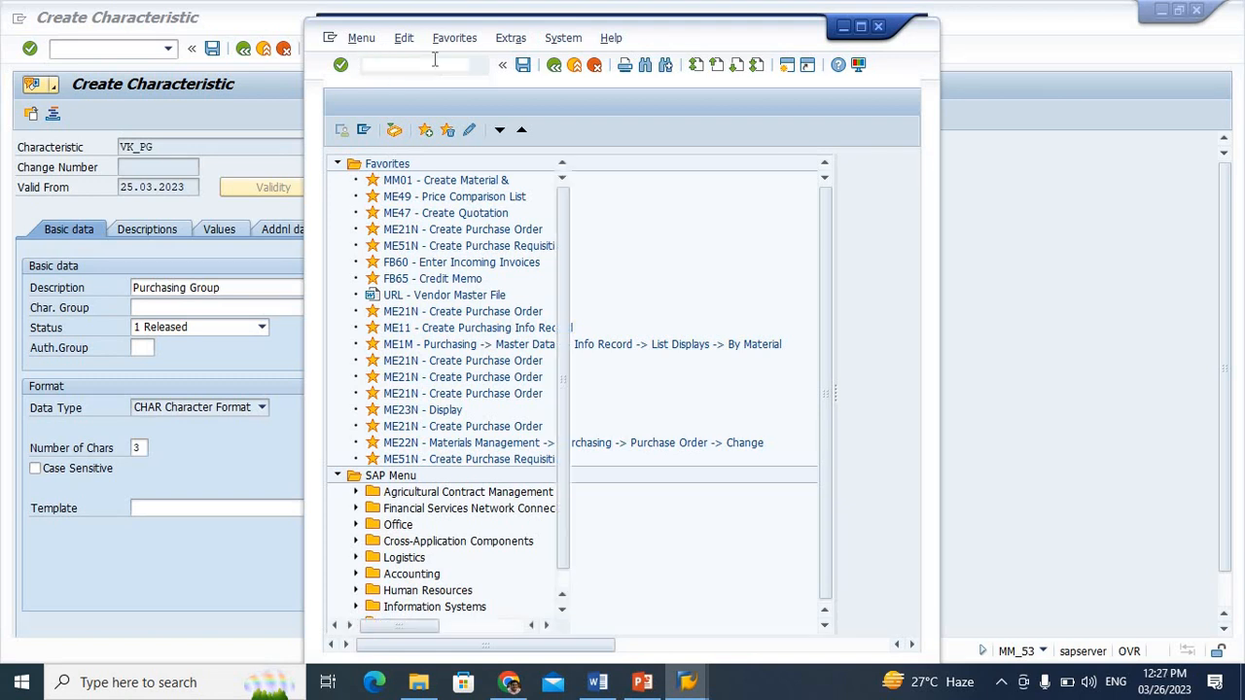
{"action": "type", "text": "SE11"}
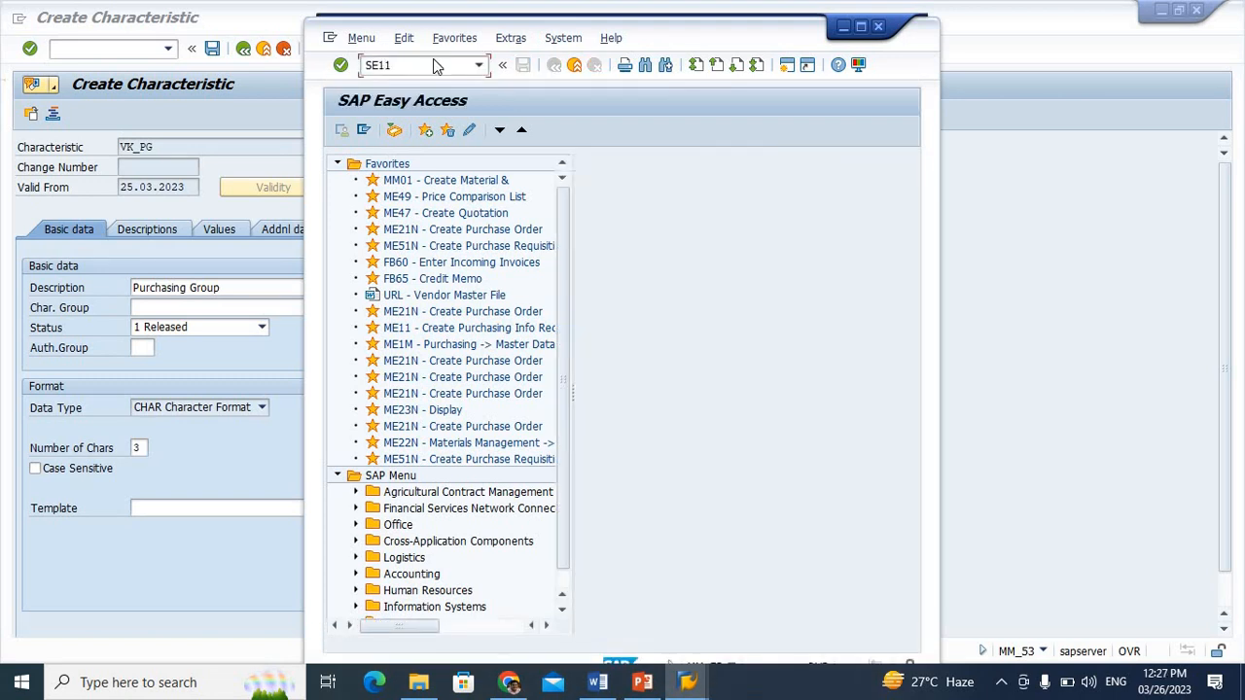
{"action": "key", "text": "Return"}
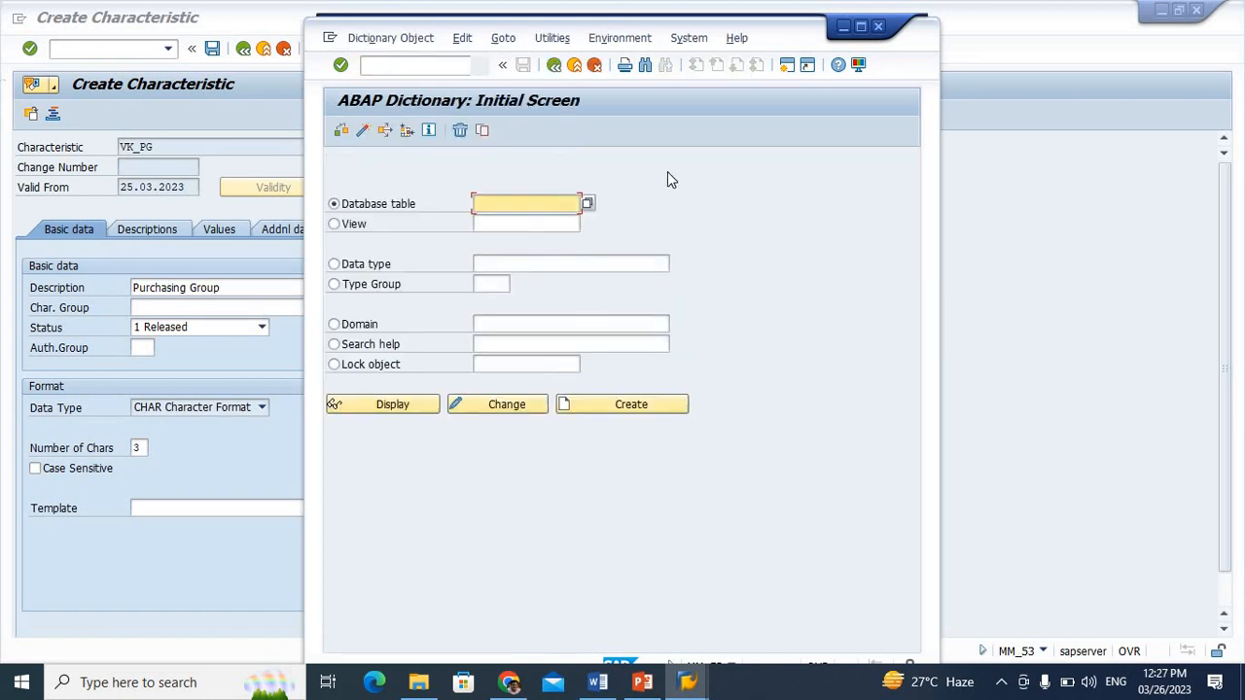
{"action": "left_click", "coordinate": [861, 27]}
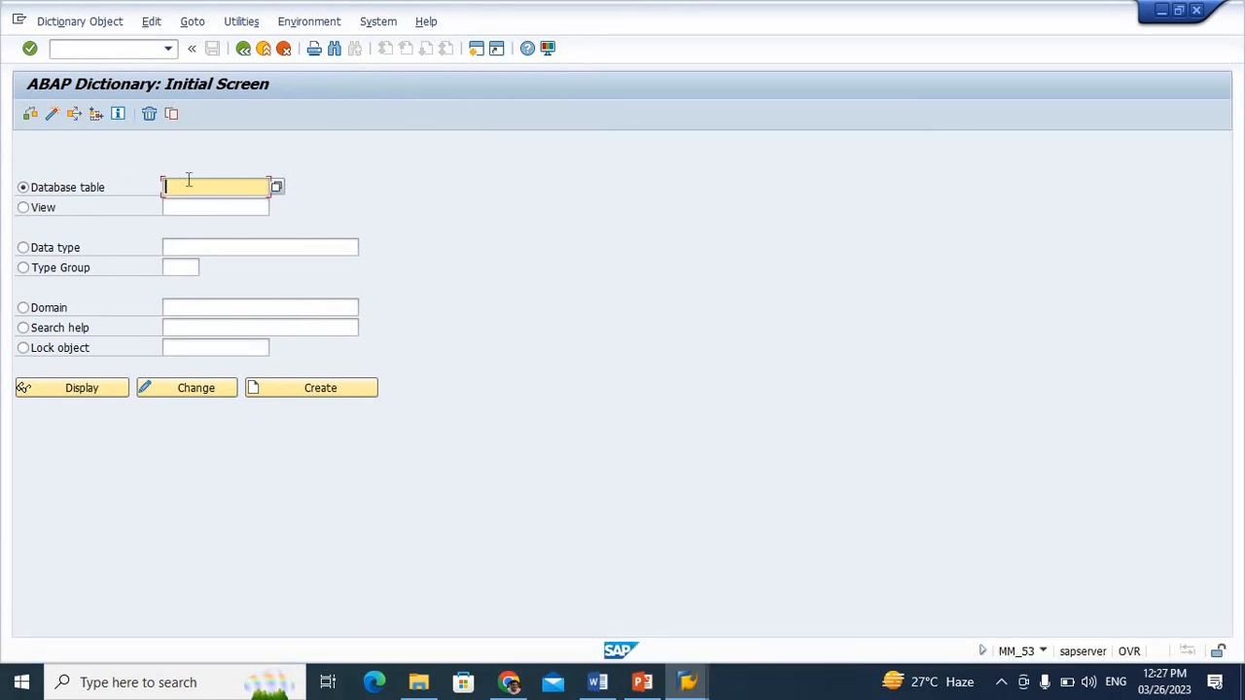
Display the structure of database table CEBAN in the ABAP Dictionary
{"action": "type", "text": "CEBAN"}
{"action": "left_click", "coordinate": [107, 389]}
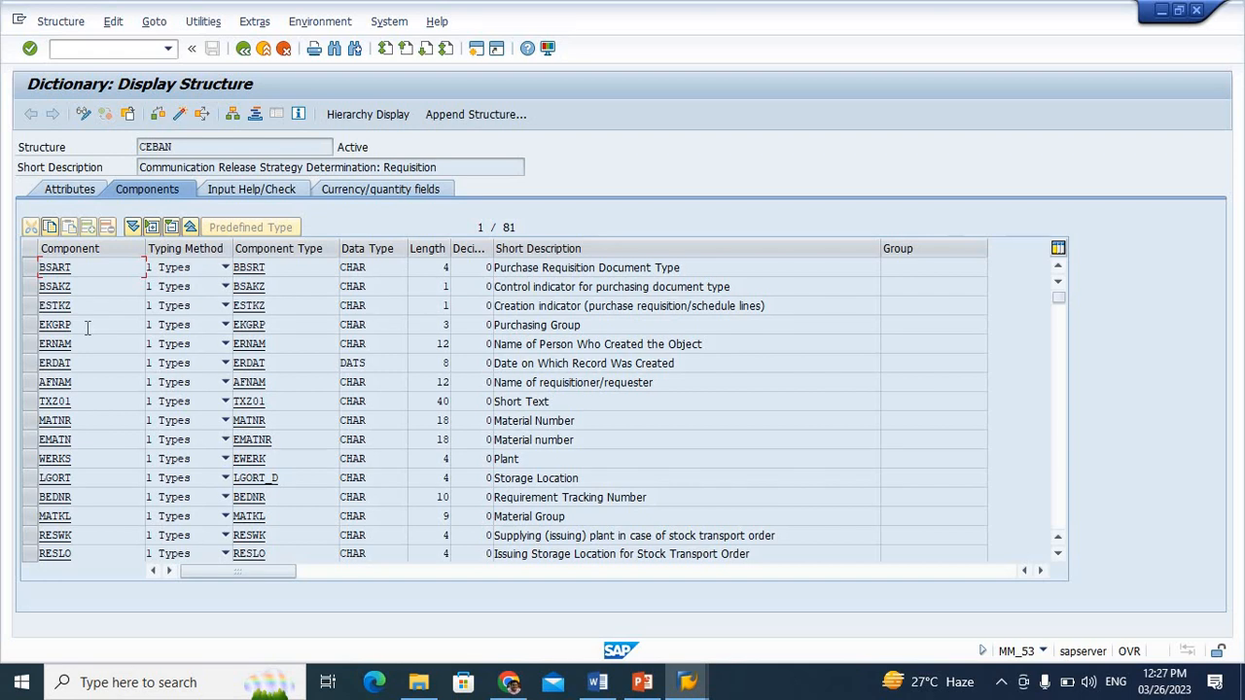
Examine the Purchasing Group entry in the CEBAN components, highlighting its short description and its component name EKGRP
{"action": "left_click", "coordinate": [629, 325]}
{"action": "left_click_drag", "start_coordinate": [582, 325], "coordinate": [490, 331]}
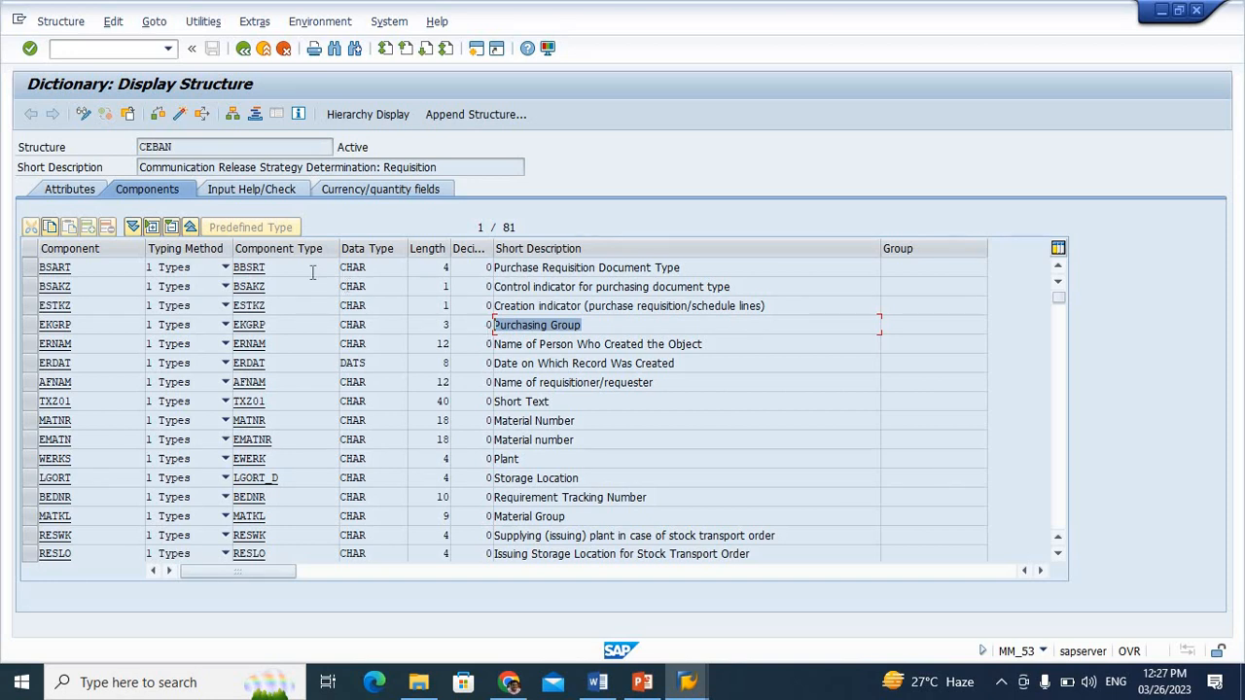
{"action": "left_click_drag", "start_coordinate": [113, 324], "coordinate": [18, 335]}
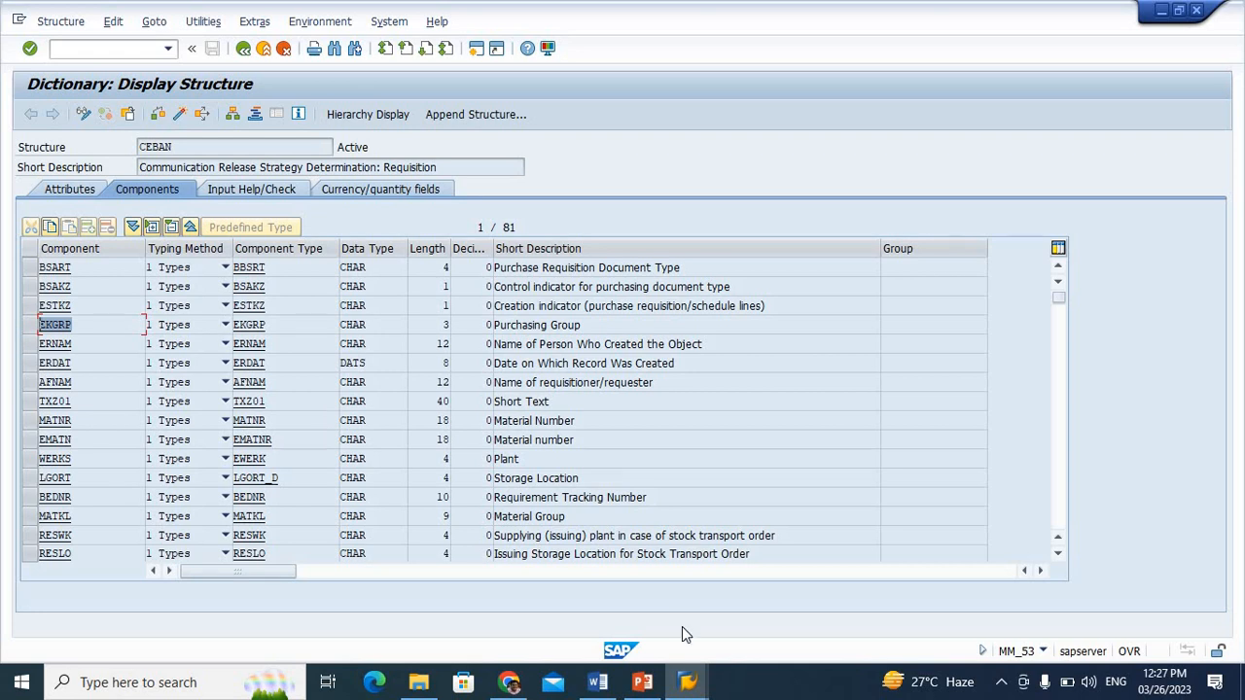
Return to the Create Characteristic window, check VK_PG's CEBAN-EKGRP table field reference, and save the characteristic
{"action": "mouse_move", "coordinate": [695, 684]}
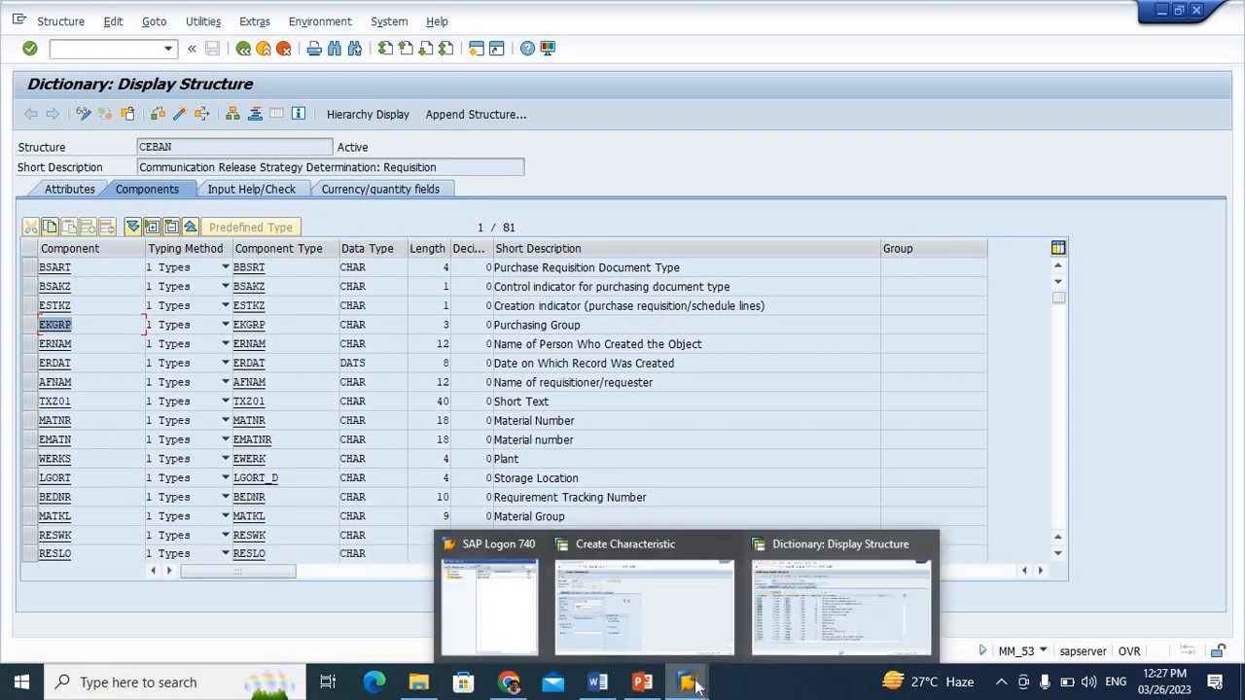
{"action": "left_click", "coordinate": [666, 633]}
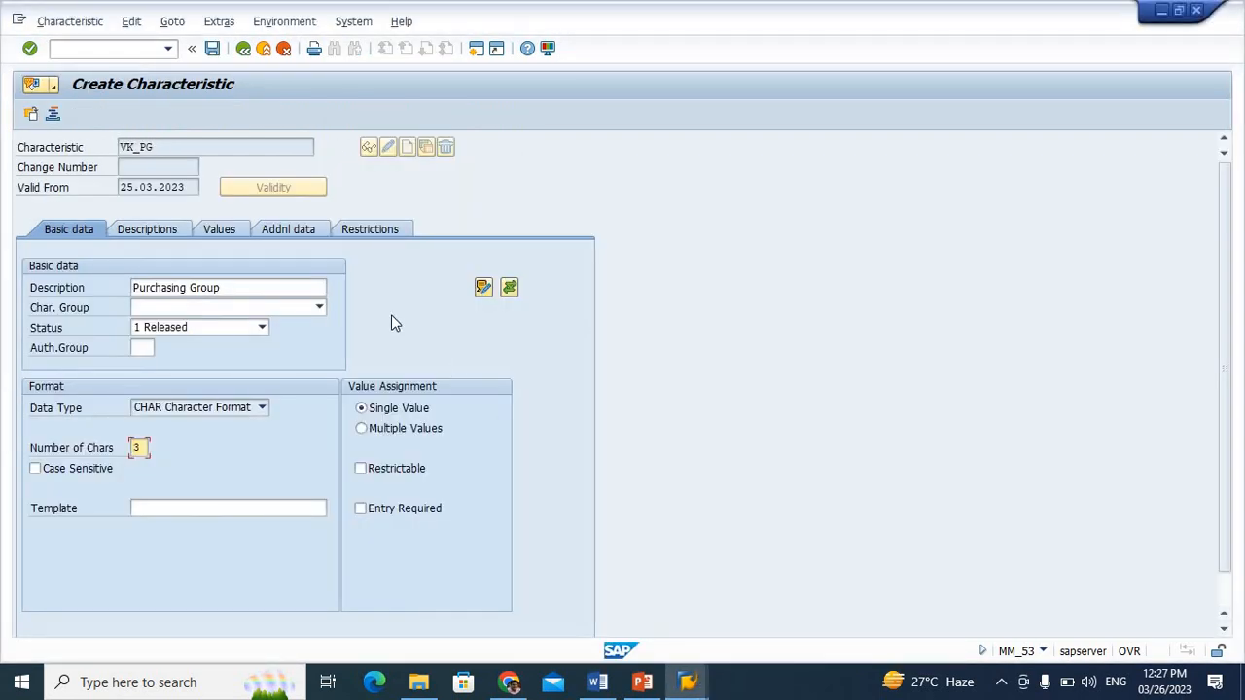
{"action": "left_click", "coordinate": [292, 231]}
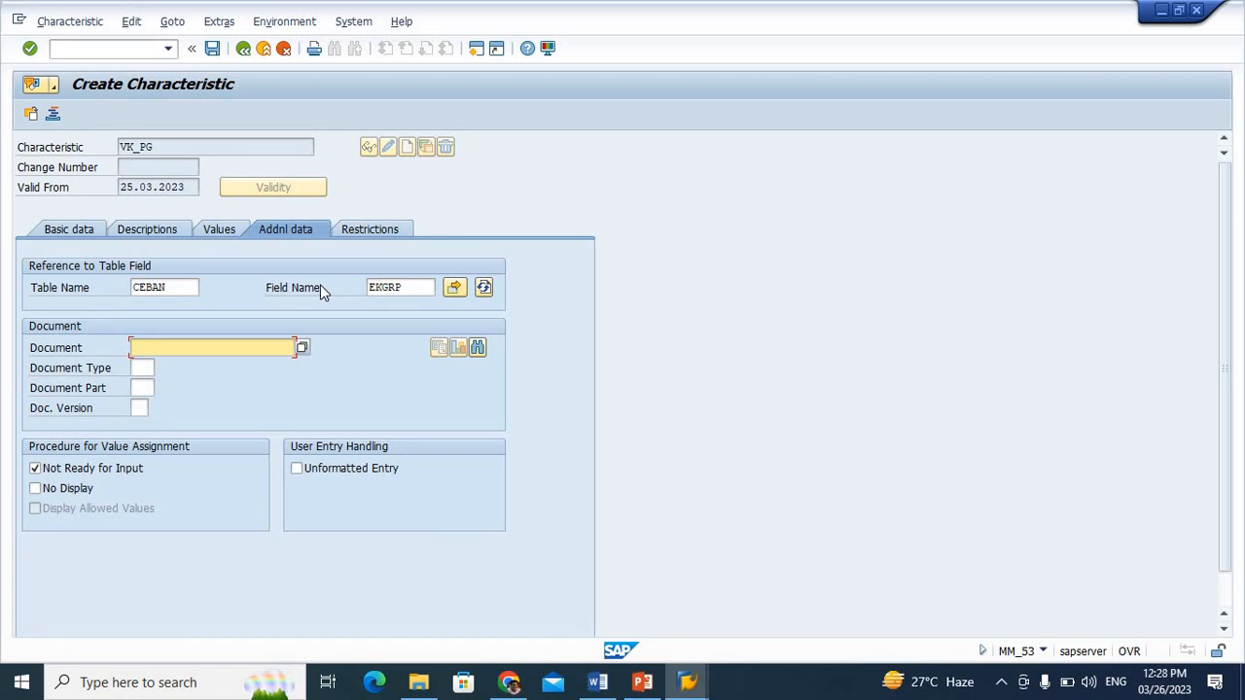
{"action": "left_click", "coordinate": [214, 53]}
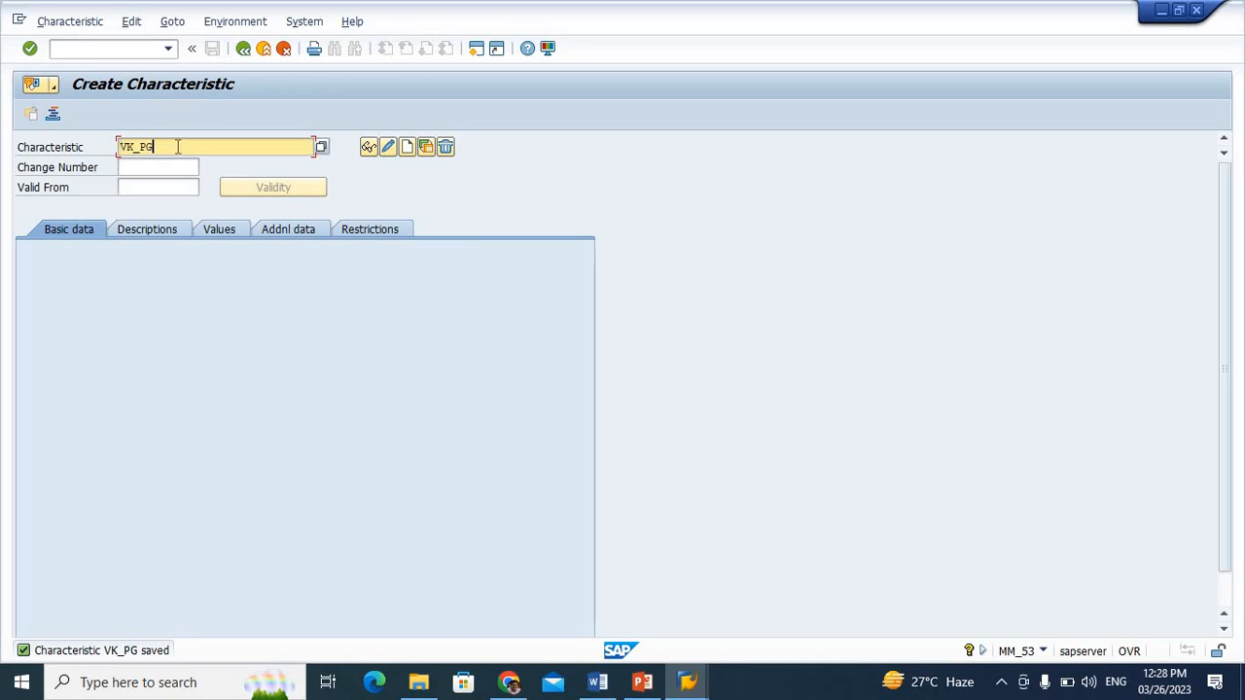
Start creating a new characteristic named VK_IC
{"action": "key", "text": "BackSpace"}
{"action": "key", "text": "BackSpace"}
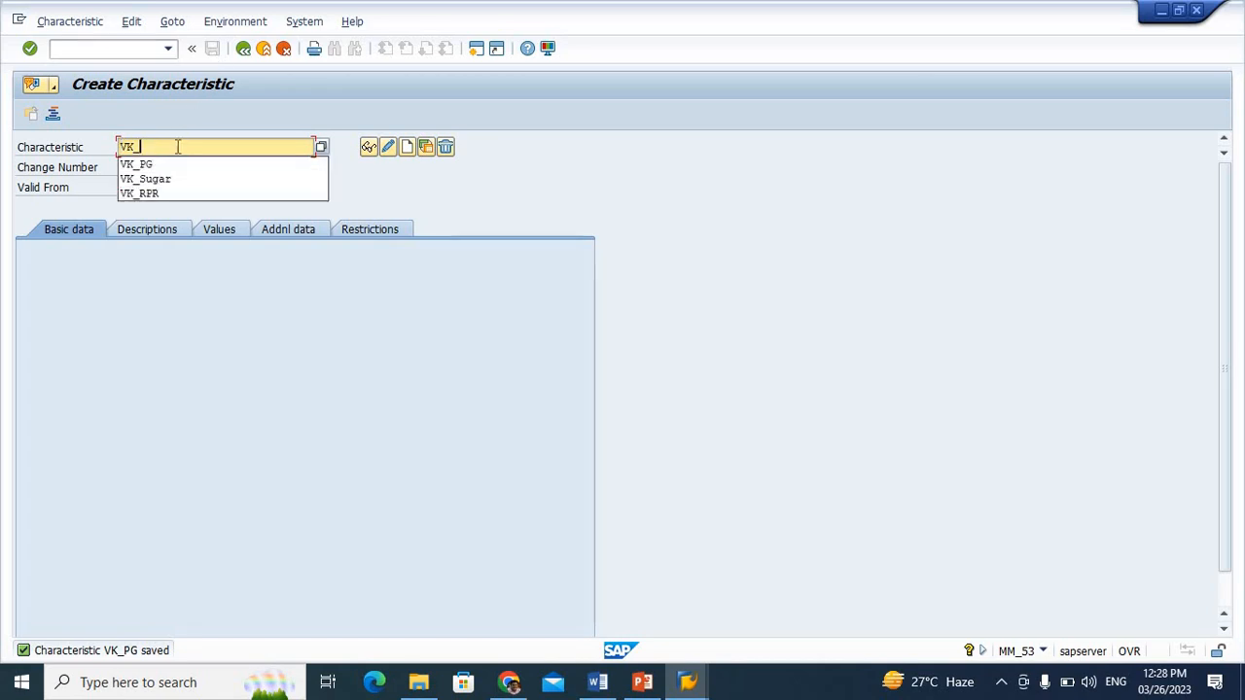
{"action": "type", "text": "IC"}
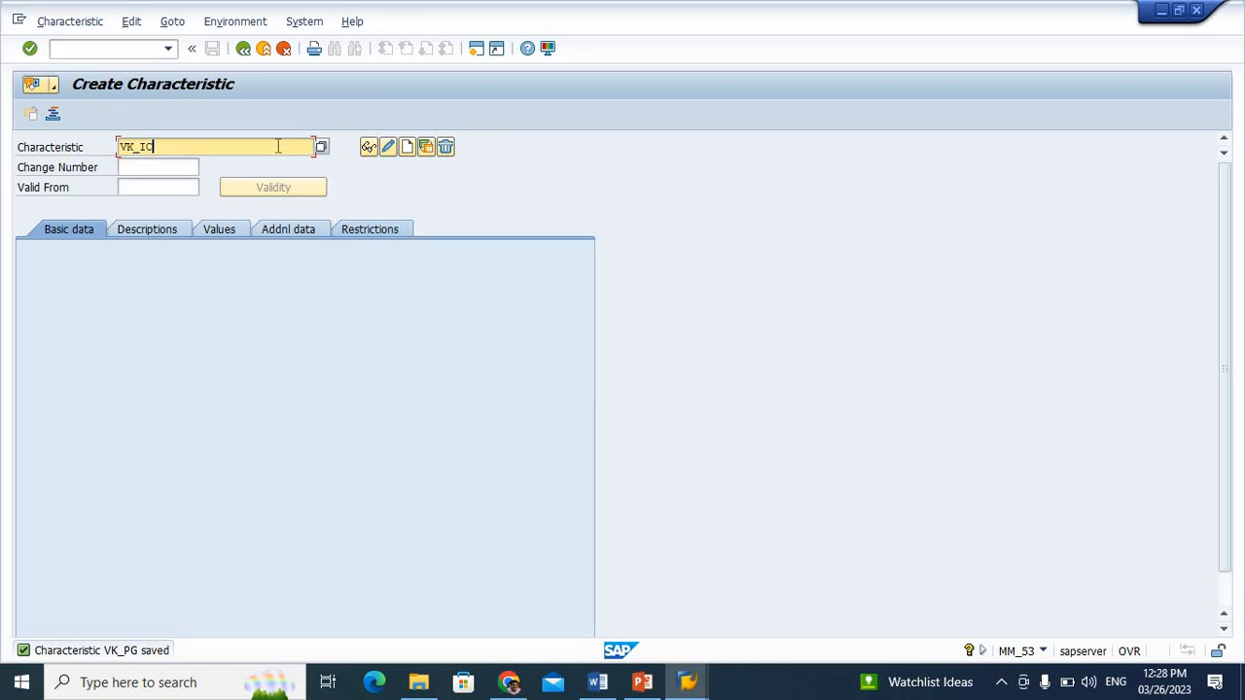
{"action": "double_click", "coordinate": [124, 144]}
{"action": "key", "text": "shift+Tab"}
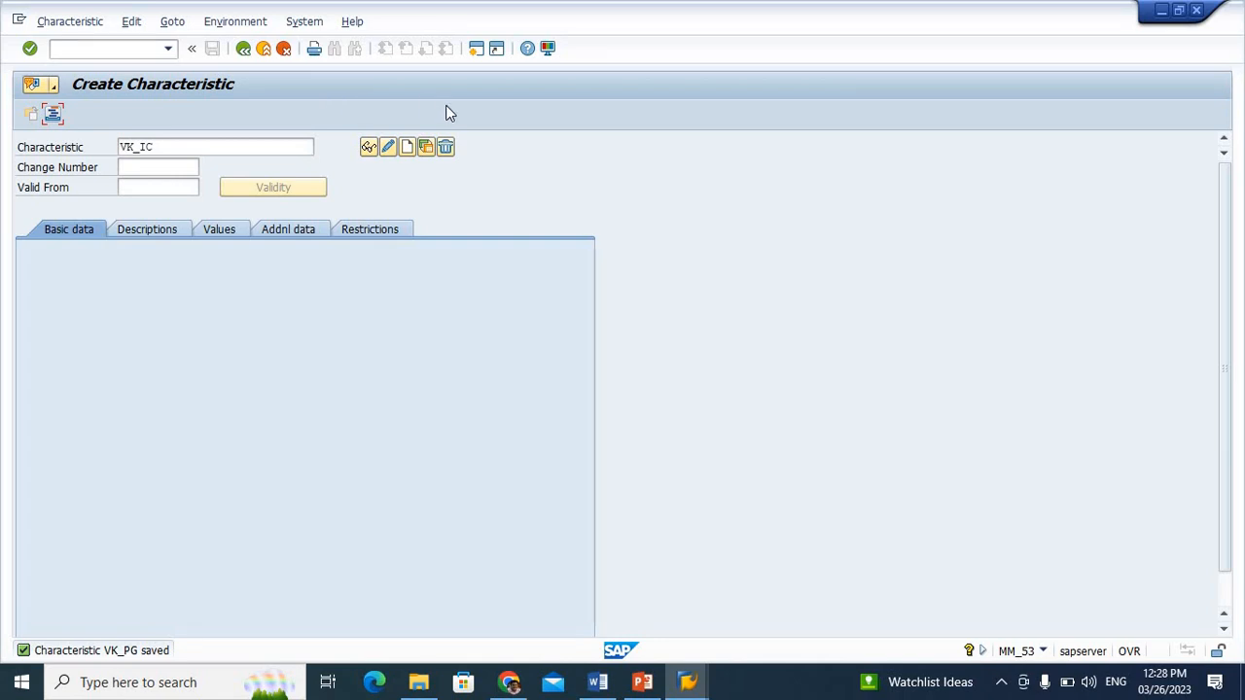
{"action": "left_click", "coordinate": [408, 147]}
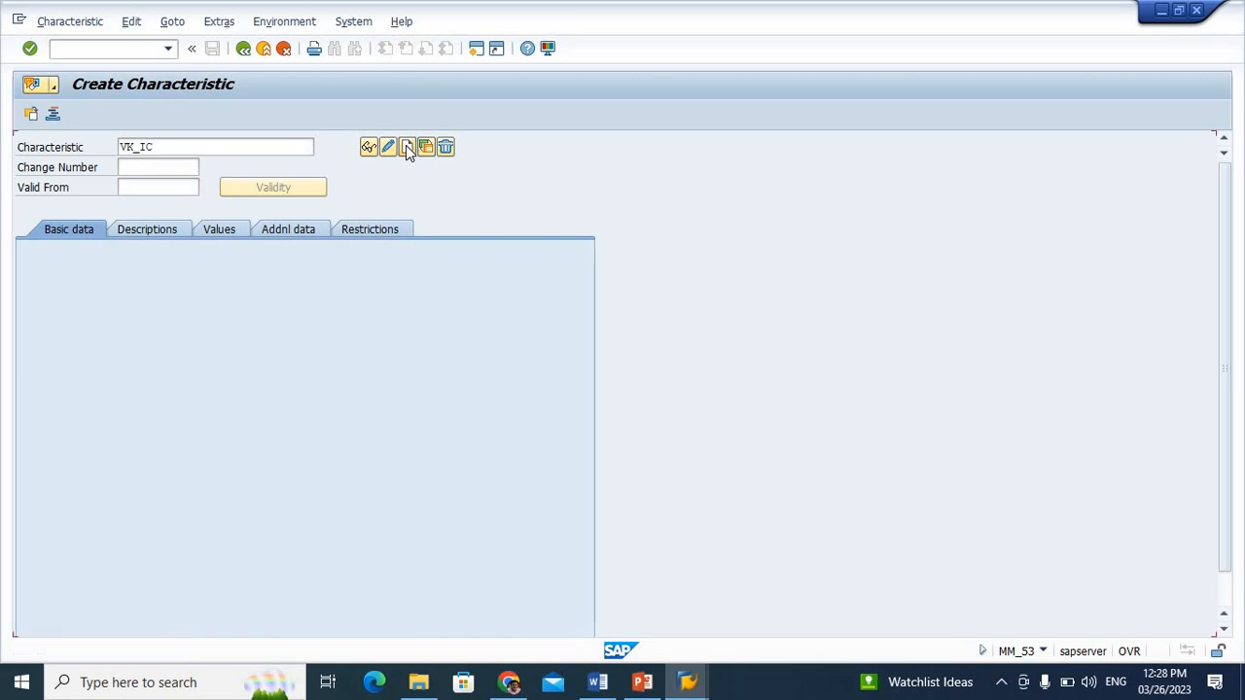
Enter table CEBAN and field PSTYP as the table field reference in the additional data of characteristic VK_IC
{"action": "left_click", "coordinate": [306, 228]}
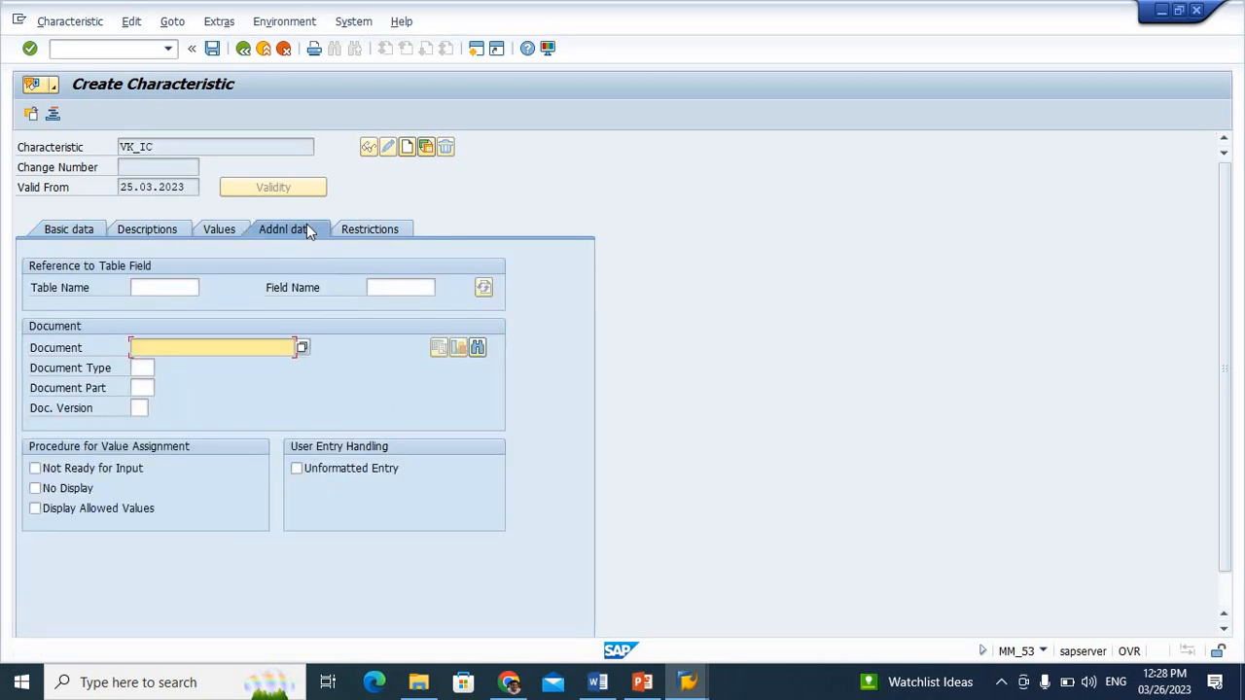
{"action": "left_click", "coordinate": [146, 288]}
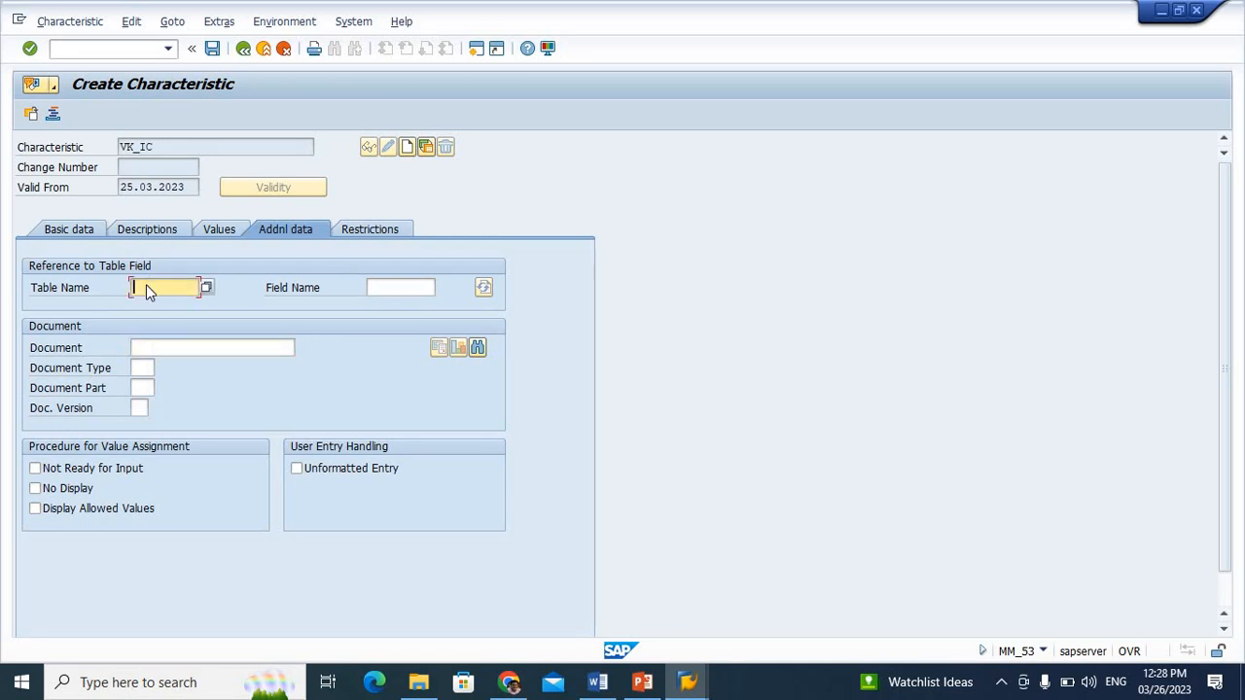
{"action": "type", "text": "CEBAN"}
{"action": "left_click", "coordinate": [398, 286]}
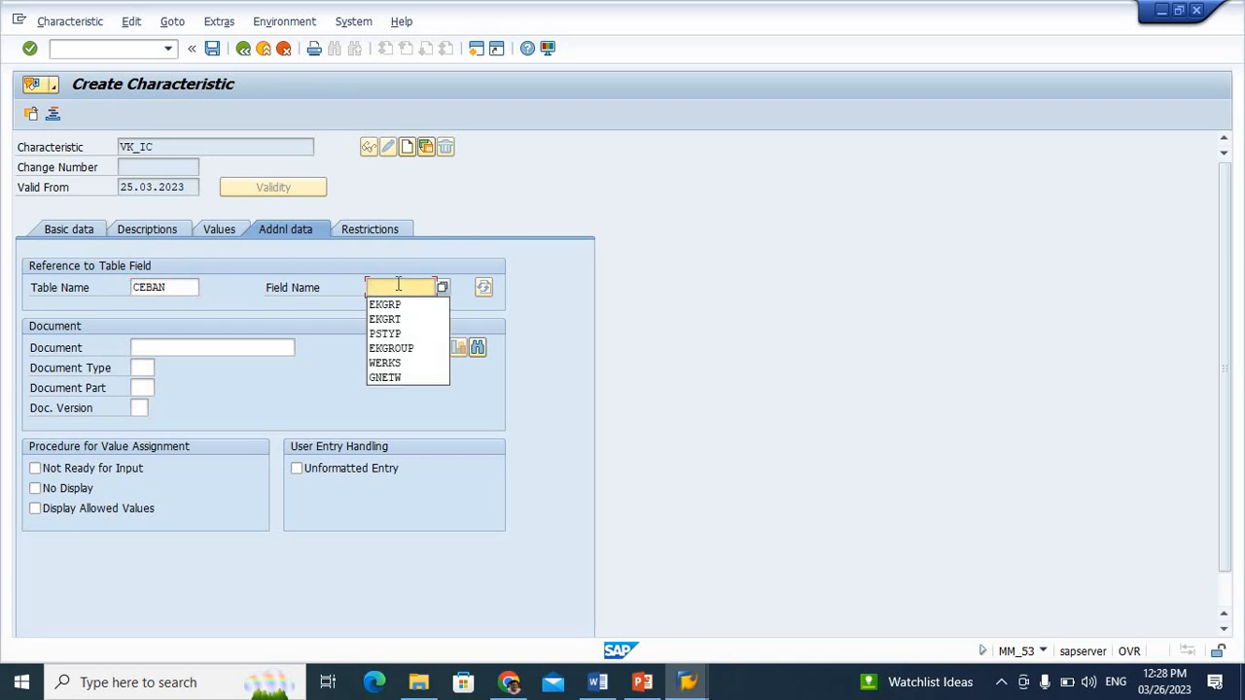
{"action": "key", "text": "Down"}
{"action": "key", "text": "Down"}
{"action": "key", "text": "Down"}
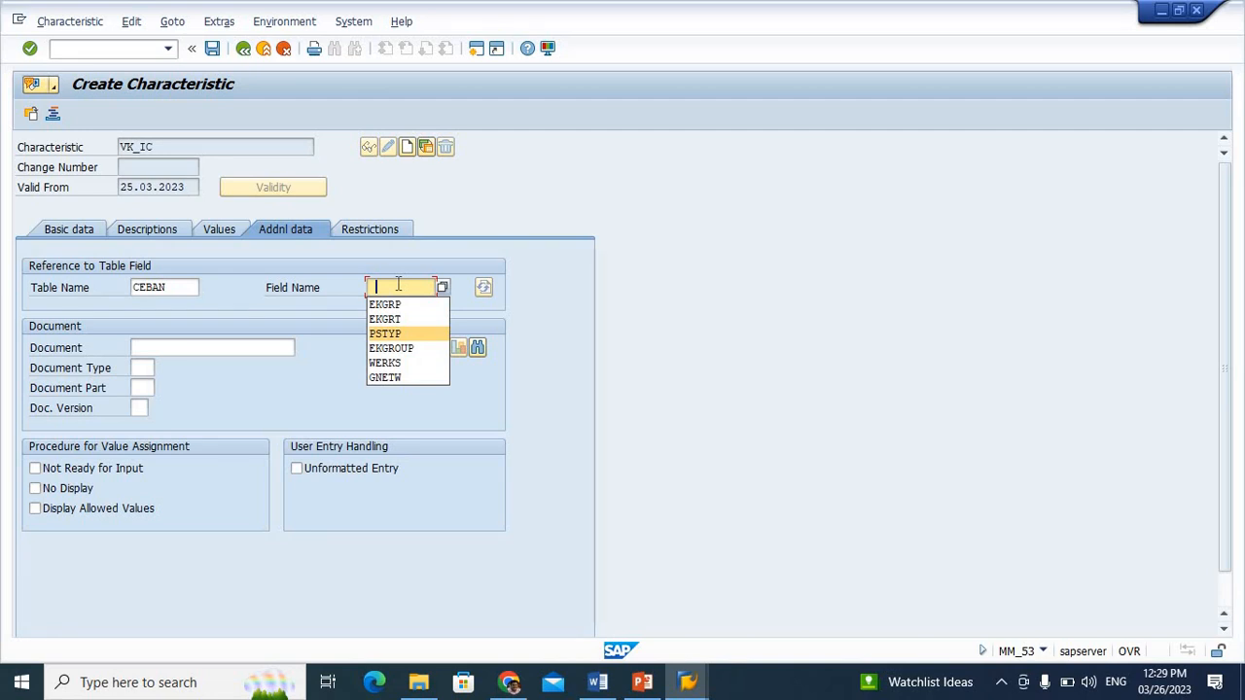
{"action": "key", "text": "Return"}
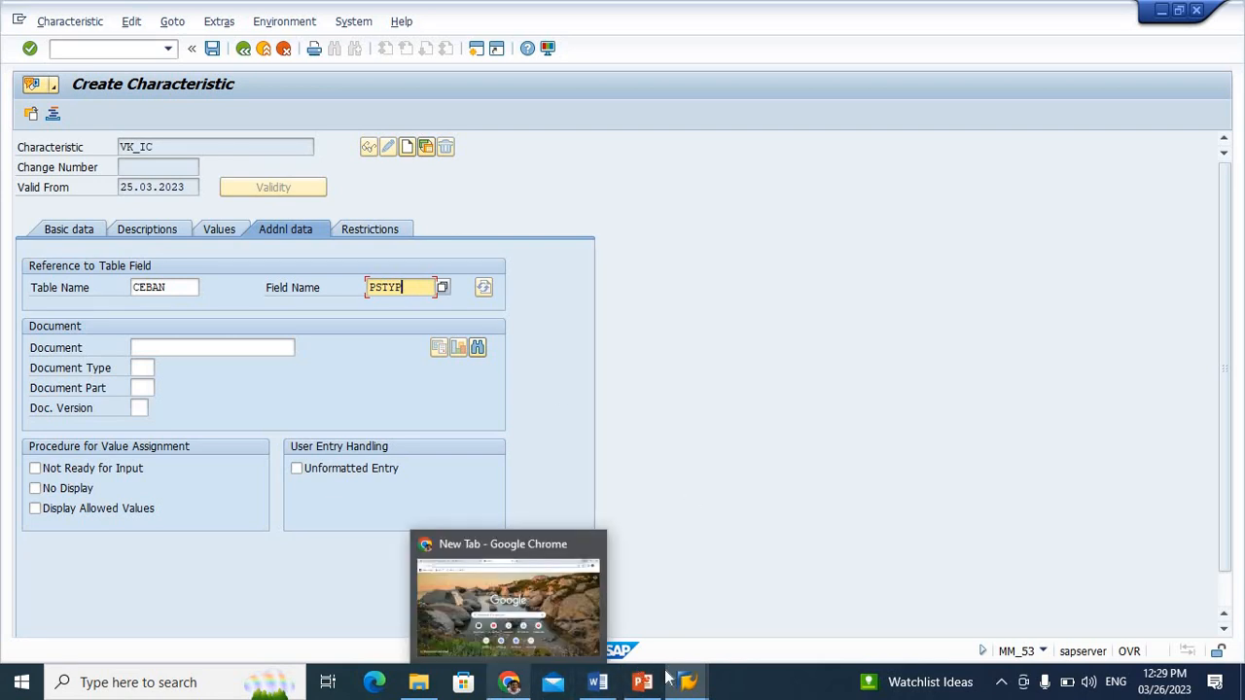
Switch to the CEBAN structure display, look through its components, and search the component list for PSTYP
{"action": "mouse_move", "coordinate": [686, 681]}
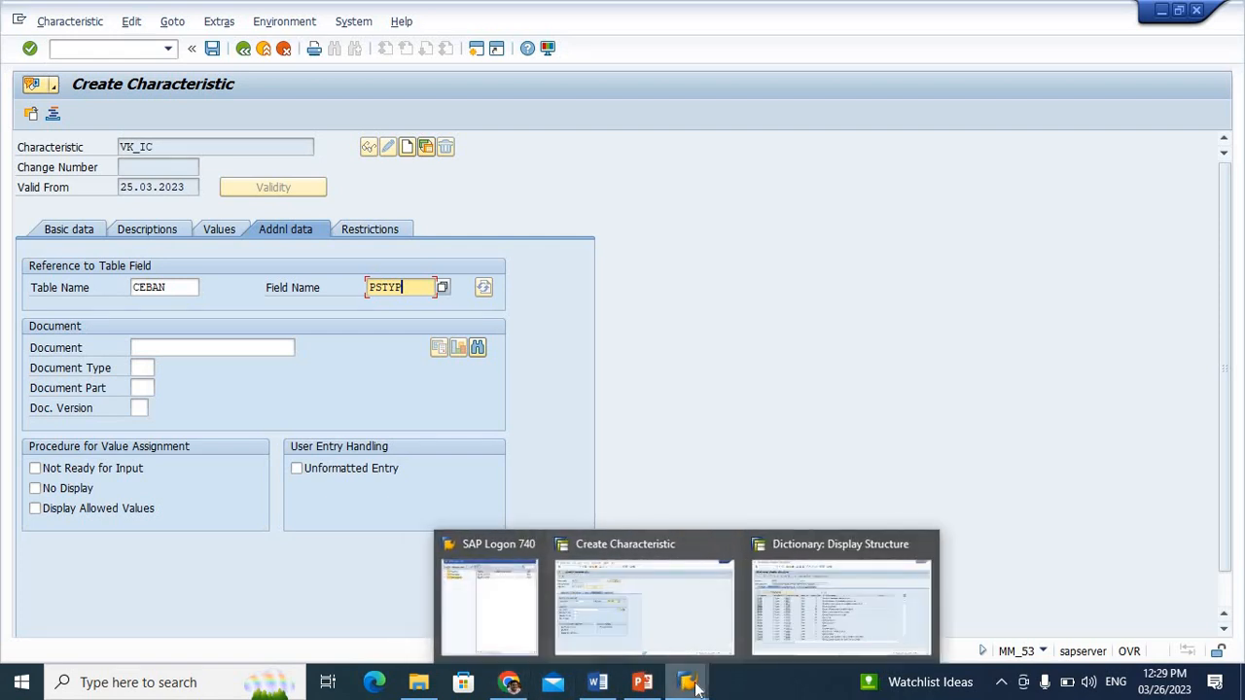
{"action": "left_click", "coordinate": [797, 594]}
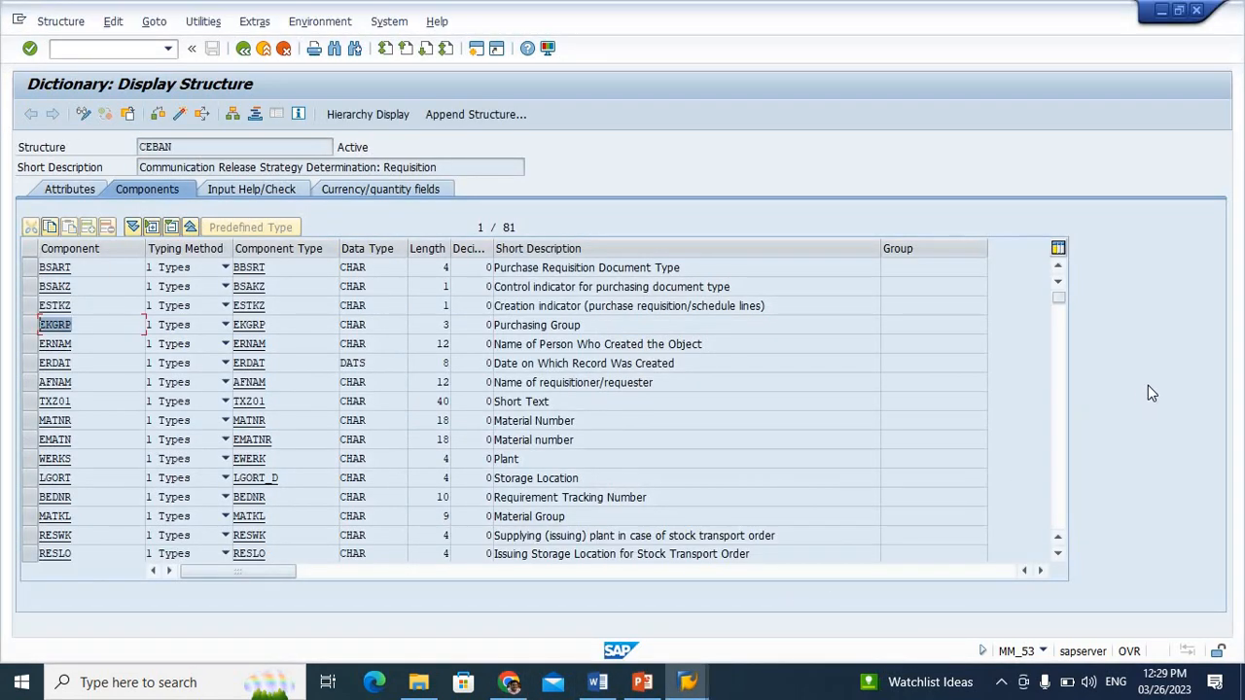
{"action": "left_click", "coordinate": [1059, 357]}
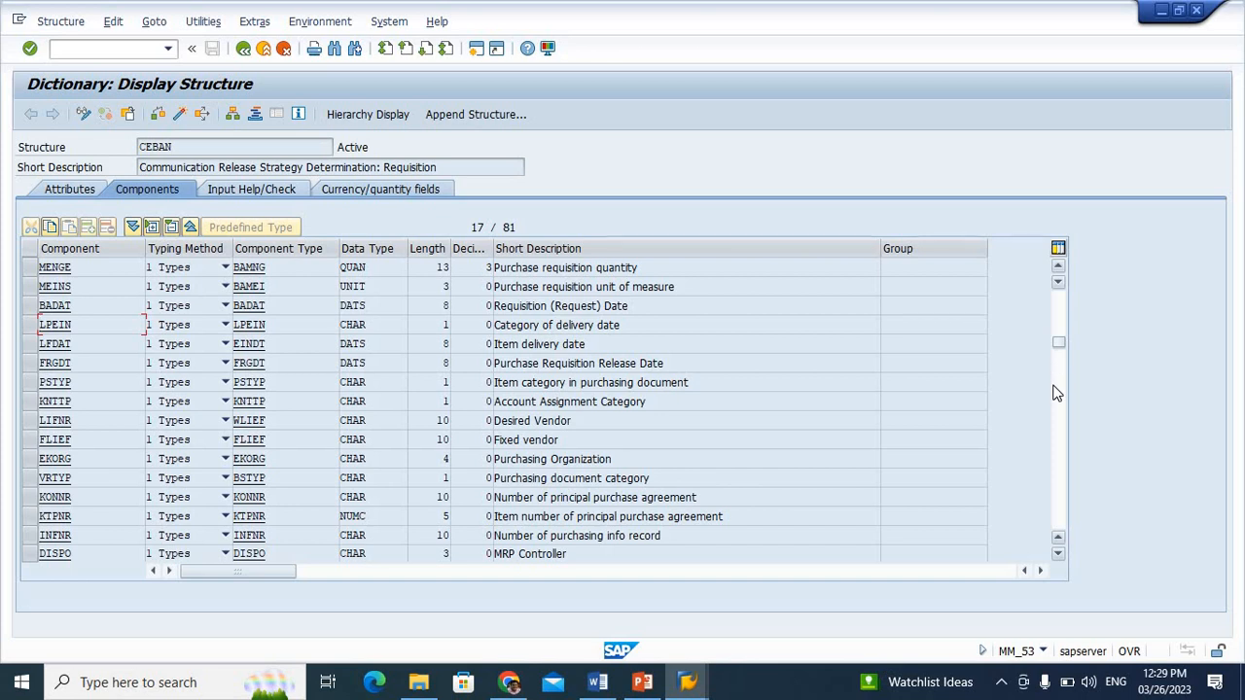
{"action": "left_click", "coordinate": [1059, 392]}
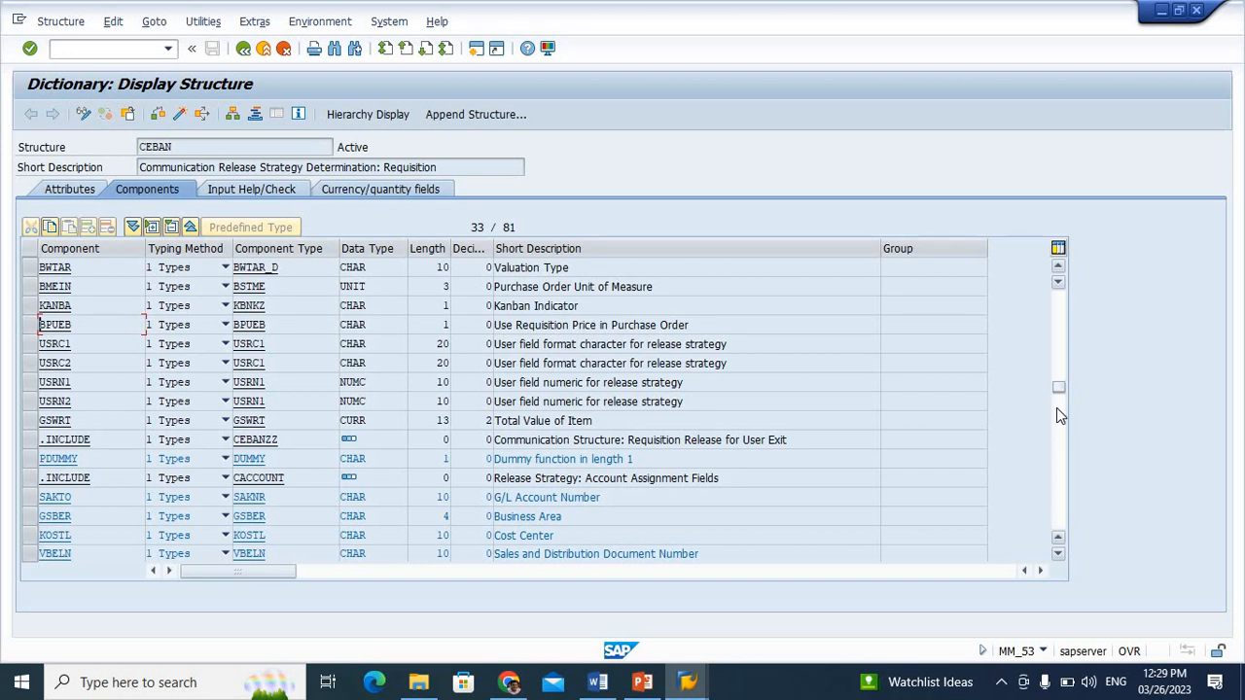
{"action": "left_click", "coordinate": [1058, 409]}
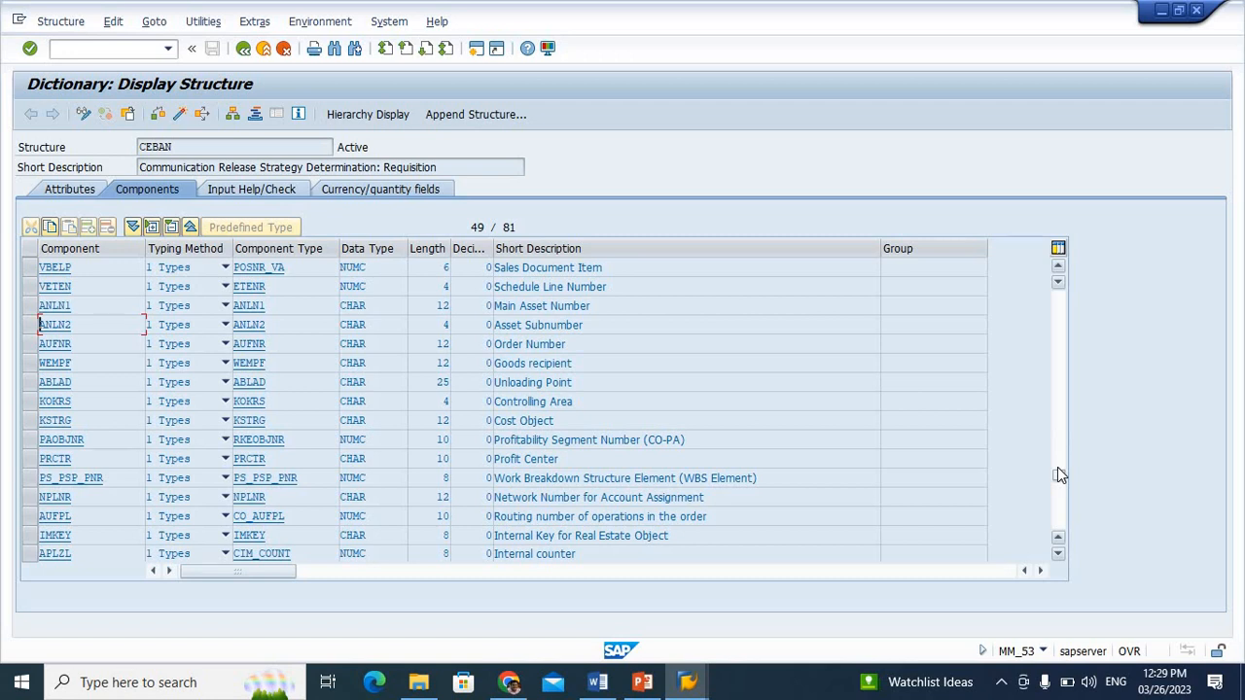
{"action": "left_click", "coordinate": [1058, 467]}
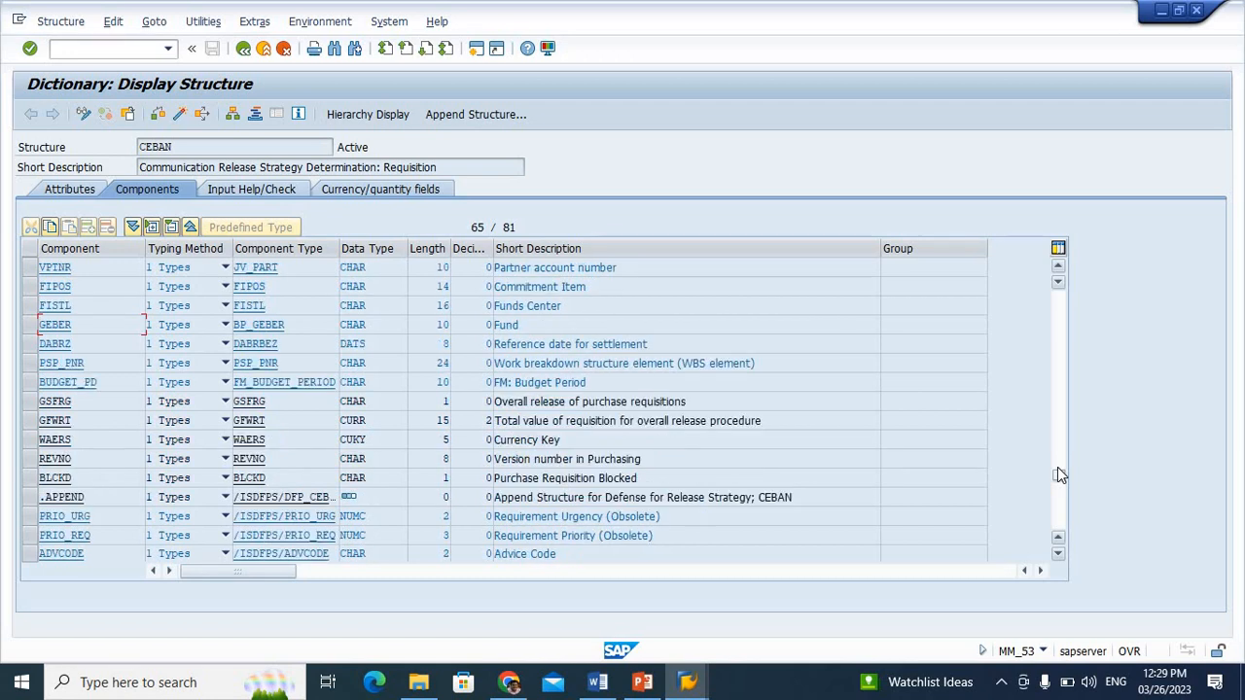
{"action": "left_click", "coordinate": [1057, 403]}
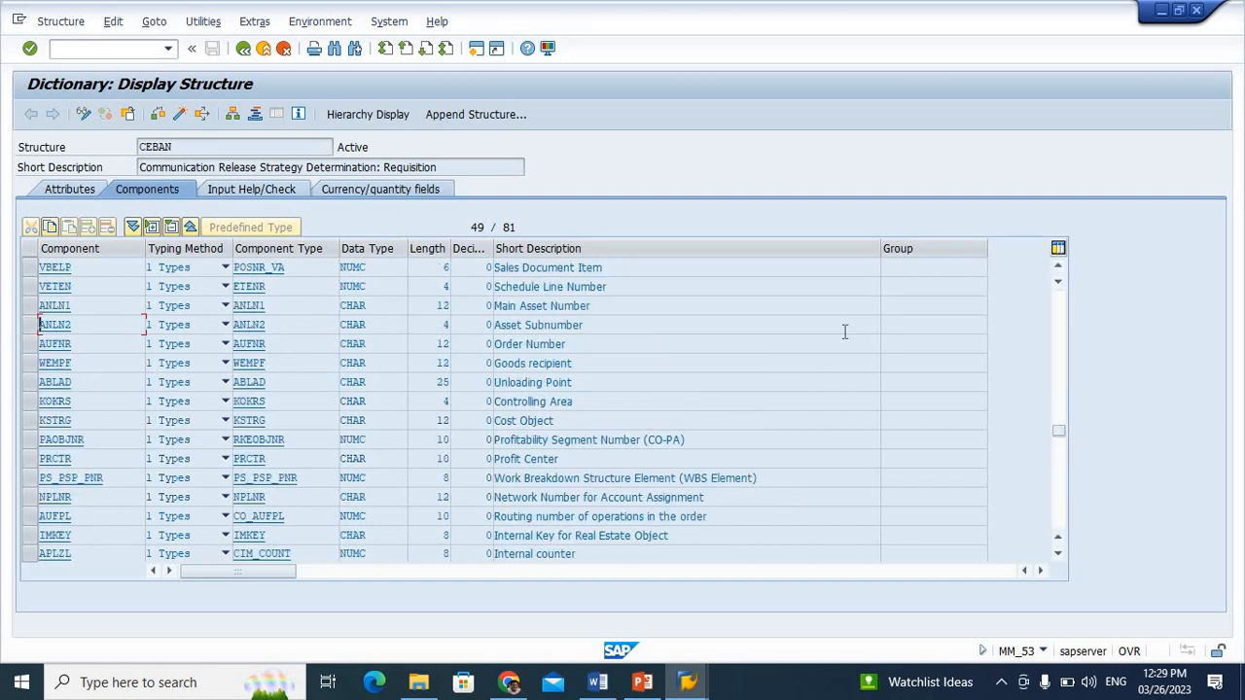
{"action": "left_click", "coordinate": [331, 49]}
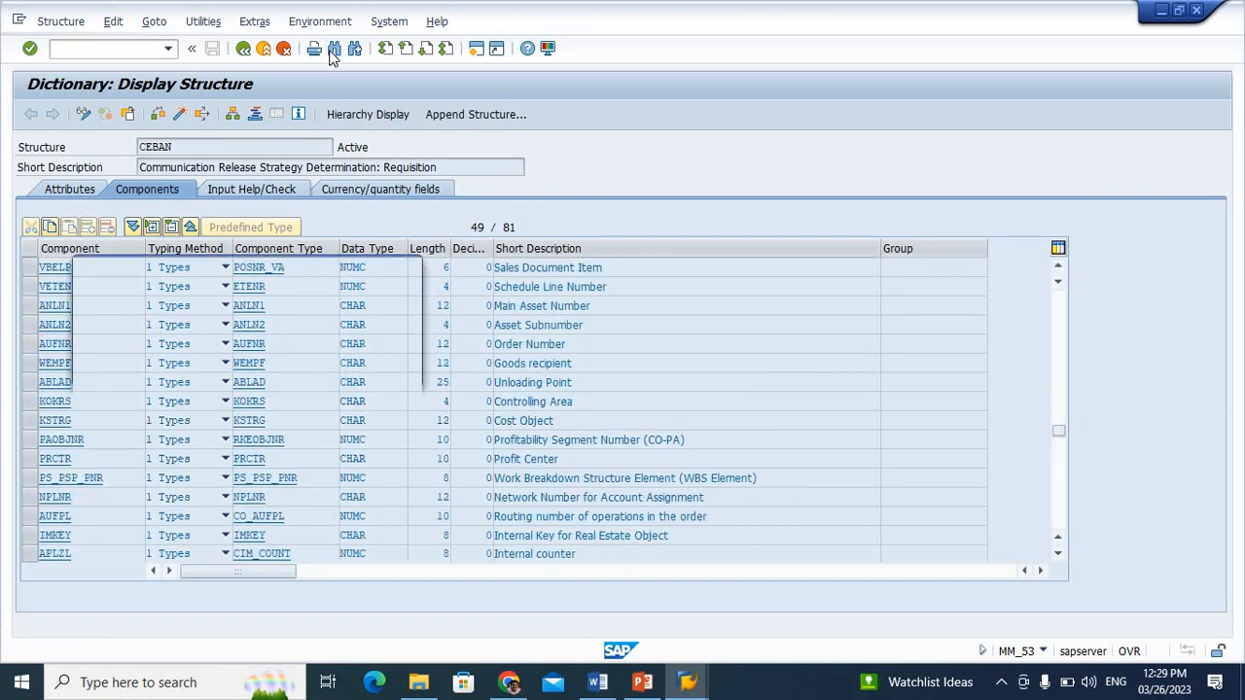
{"action": "type", "text": "PS"}
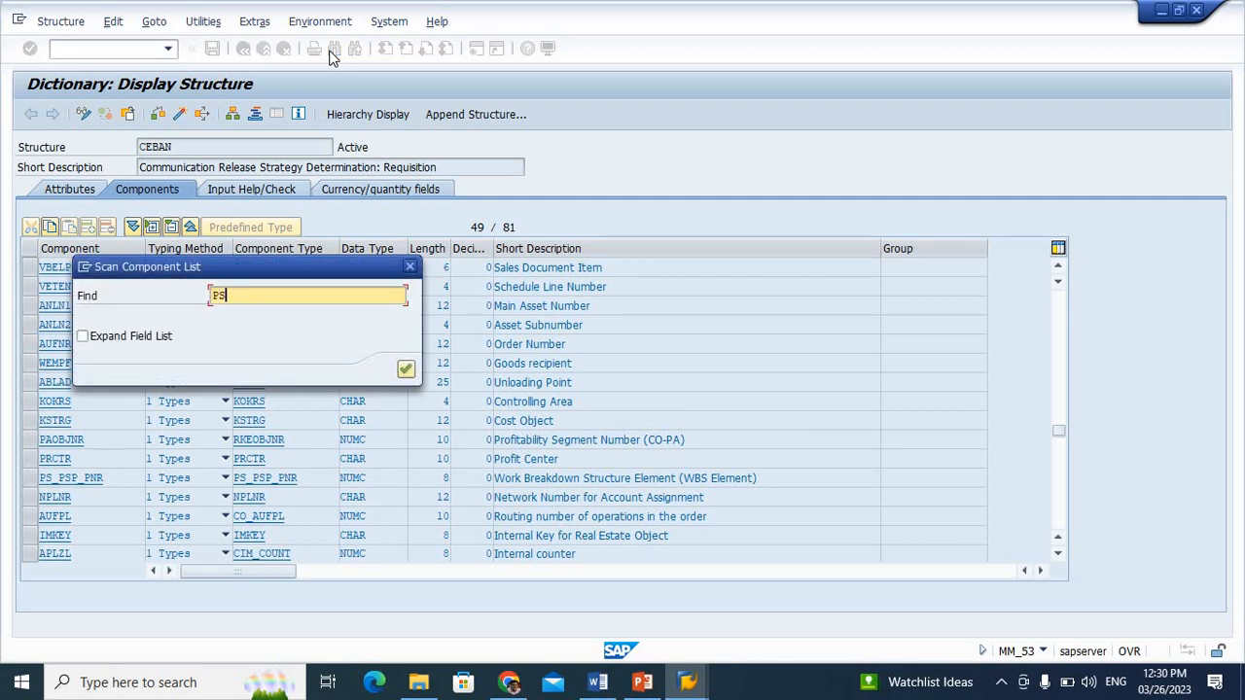
{"action": "type", "text": "TYP"}
{"action": "key", "text": "Return"}
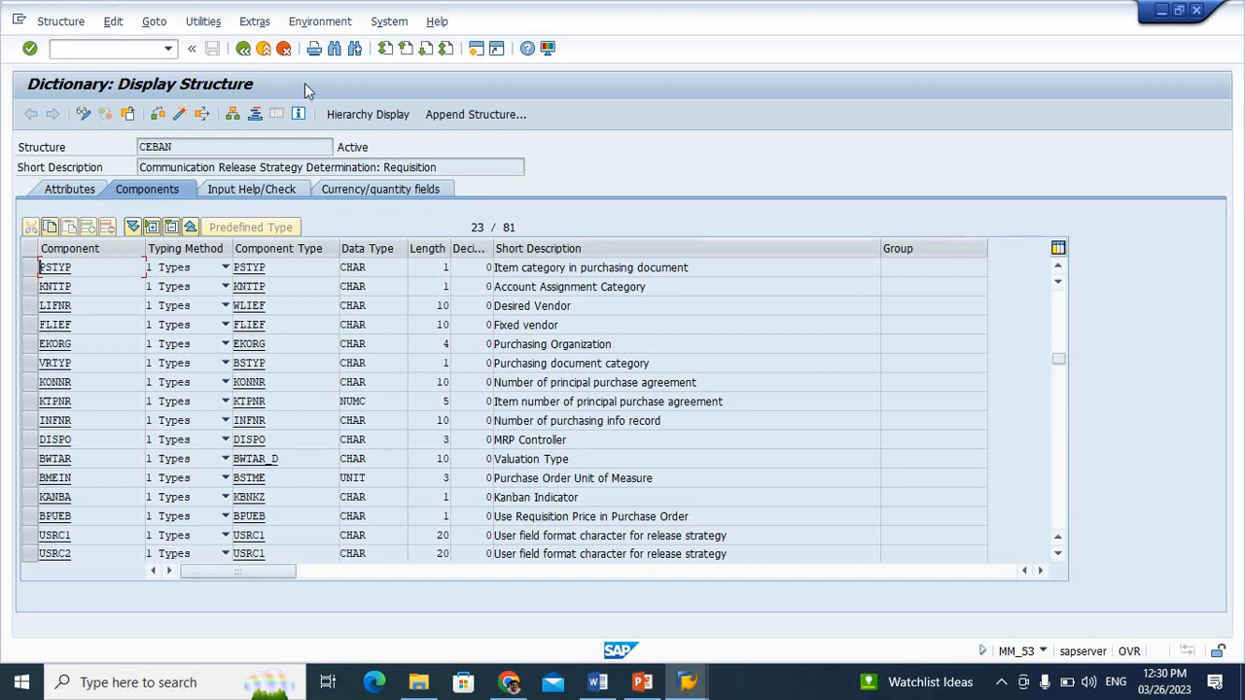
Examine the PSTYP entry in the CEBAN components, highlighting its short description and its component name
{"action": "left_click", "coordinate": [695, 268]}
{"action": "left_click_drag", "start_coordinate": [695, 268], "coordinate": [493, 264]}
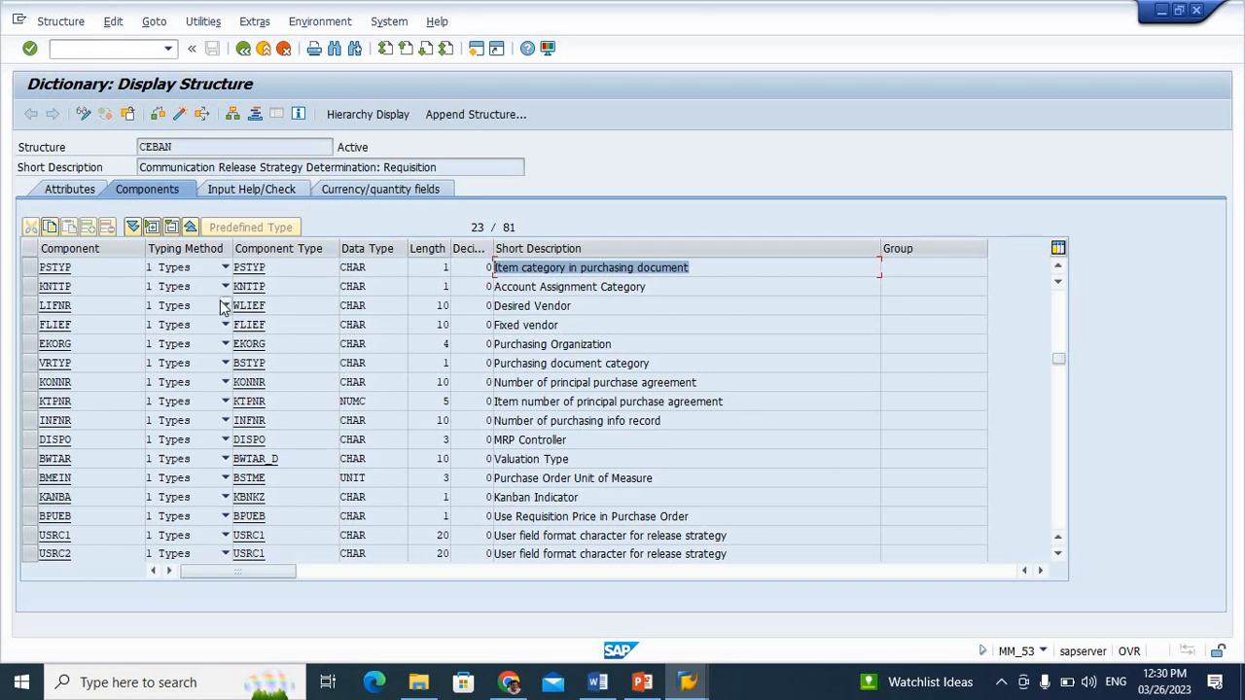
{"action": "left_click", "coordinate": [80, 265]}
{"action": "left_click_drag", "start_coordinate": [80, 265], "coordinate": [34, 269]}
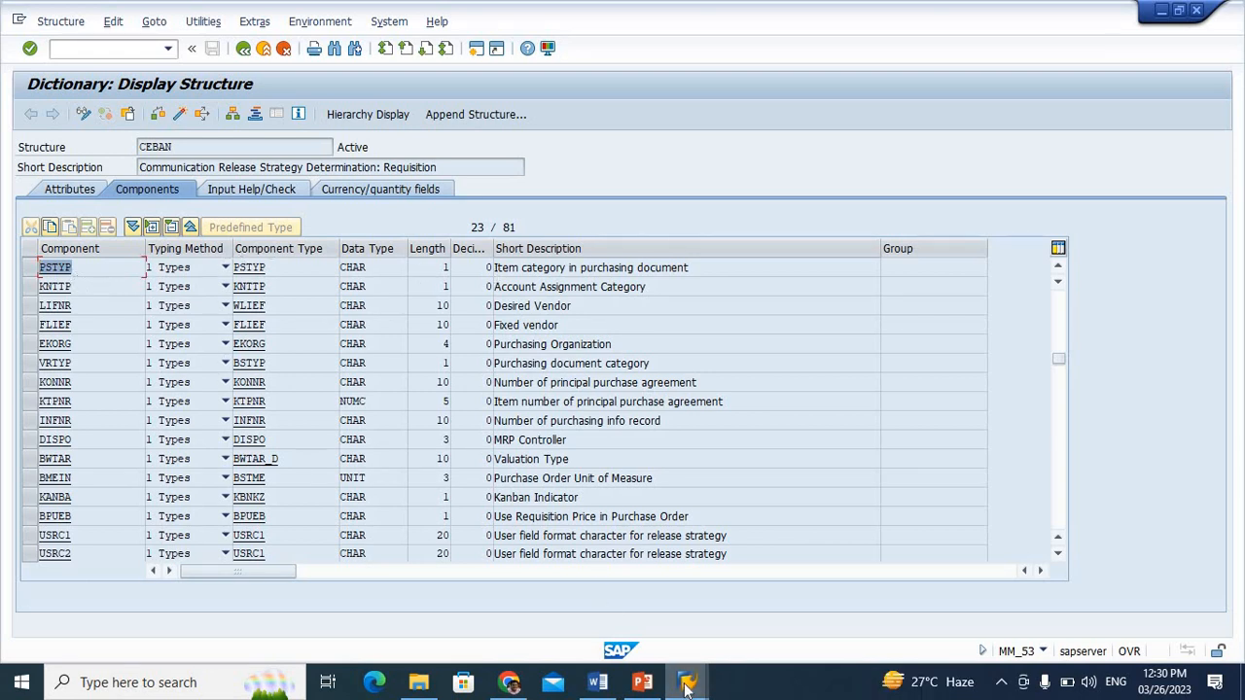
Accept the ABAP Dictionary format data for characteristic VK_IC, save it, and leave characteristic creation for the IMG structure
{"action": "mouse_move", "coordinate": [688, 684]}
{"action": "left_click", "coordinate": [684, 613]}
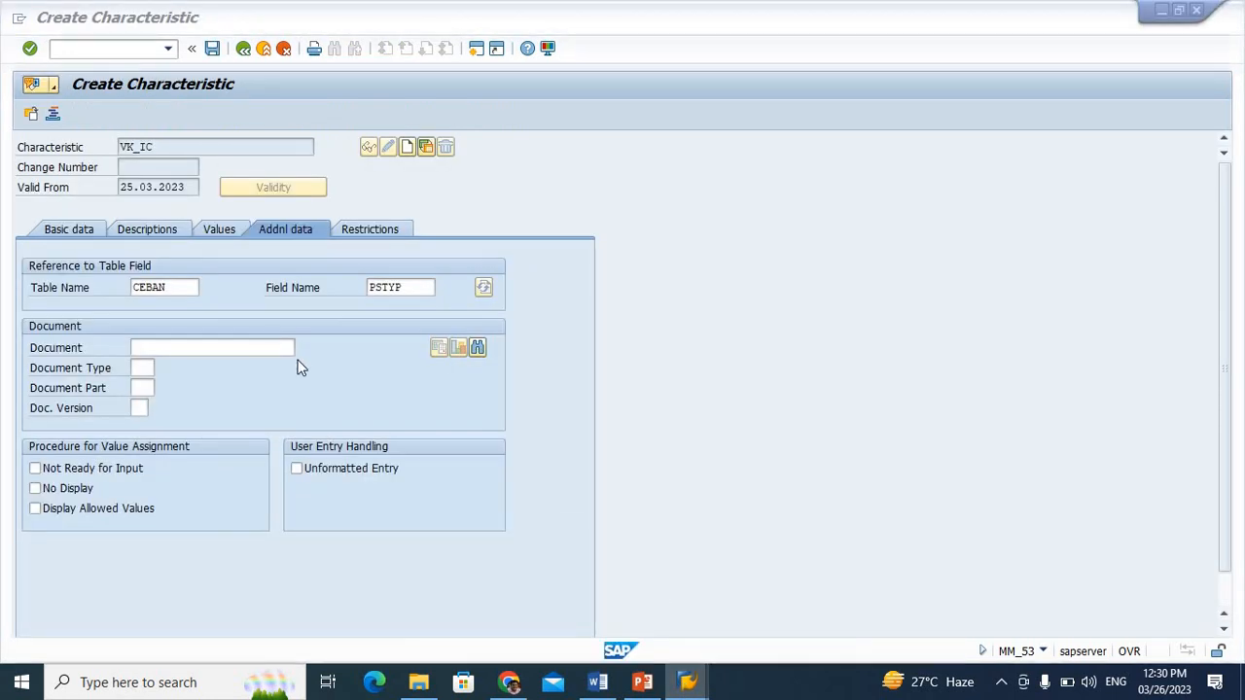
{"action": "key", "text": "Return"}
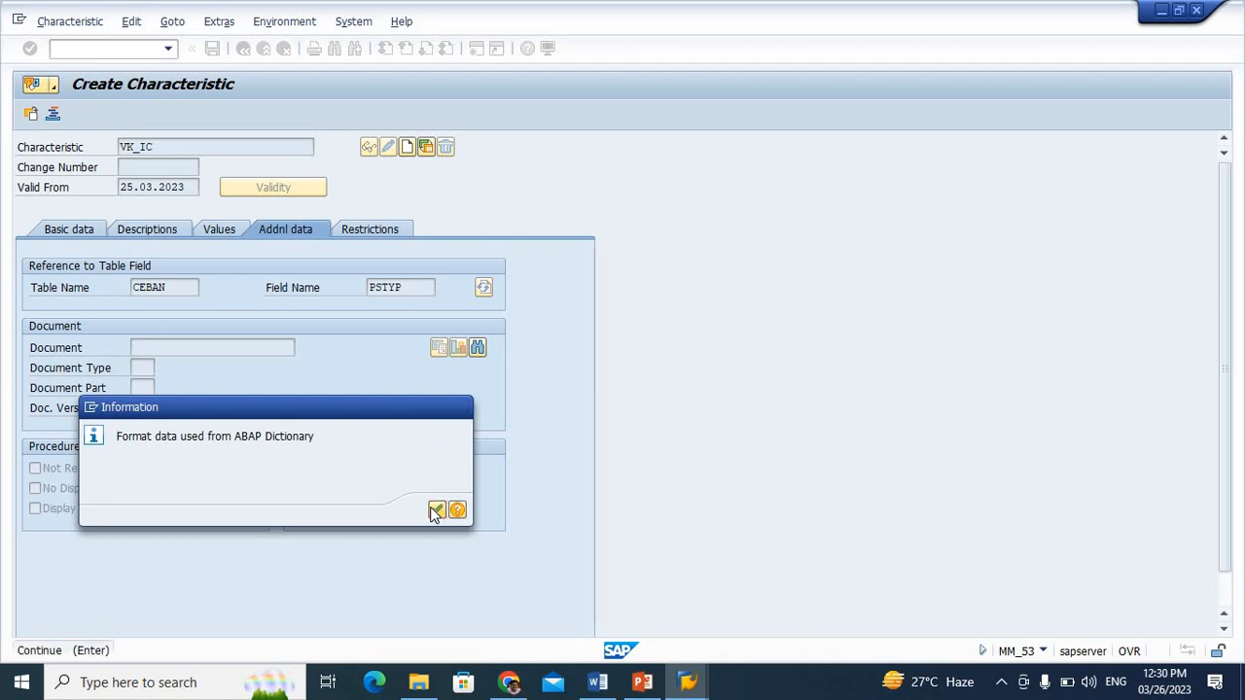
{"action": "left_click", "coordinate": [434, 509]}
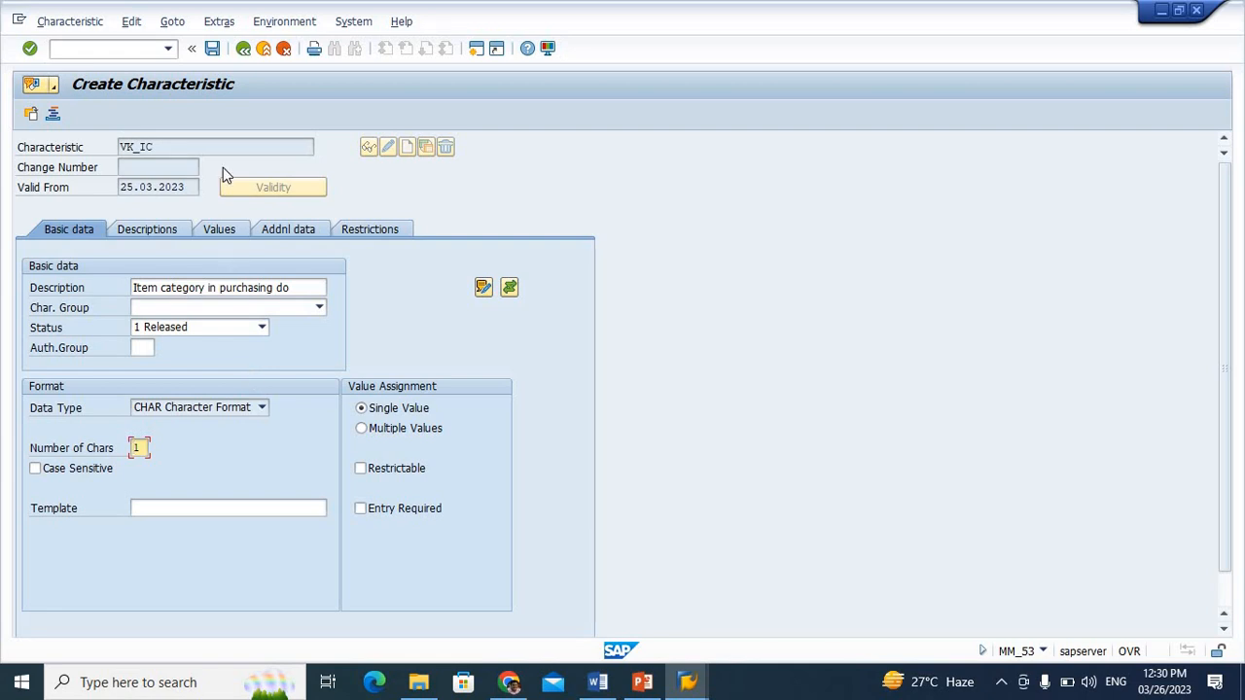
{"action": "left_click", "coordinate": [215, 54]}
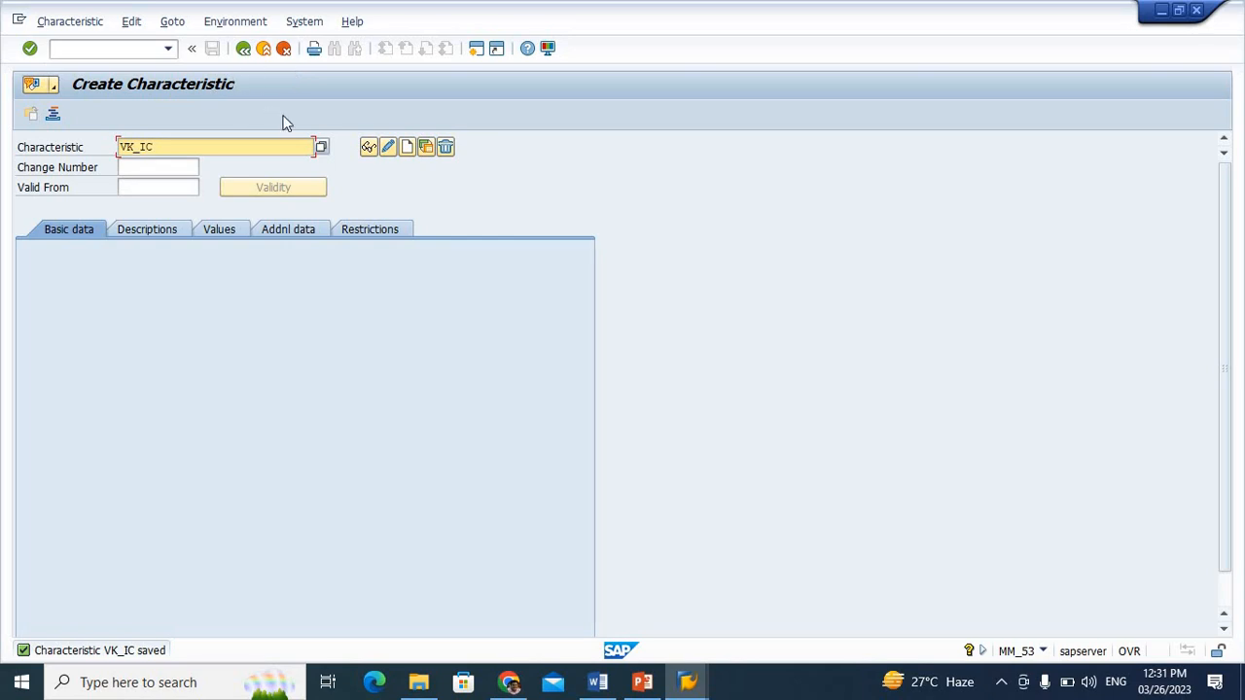
{"action": "left_click", "coordinate": [244, 52]}
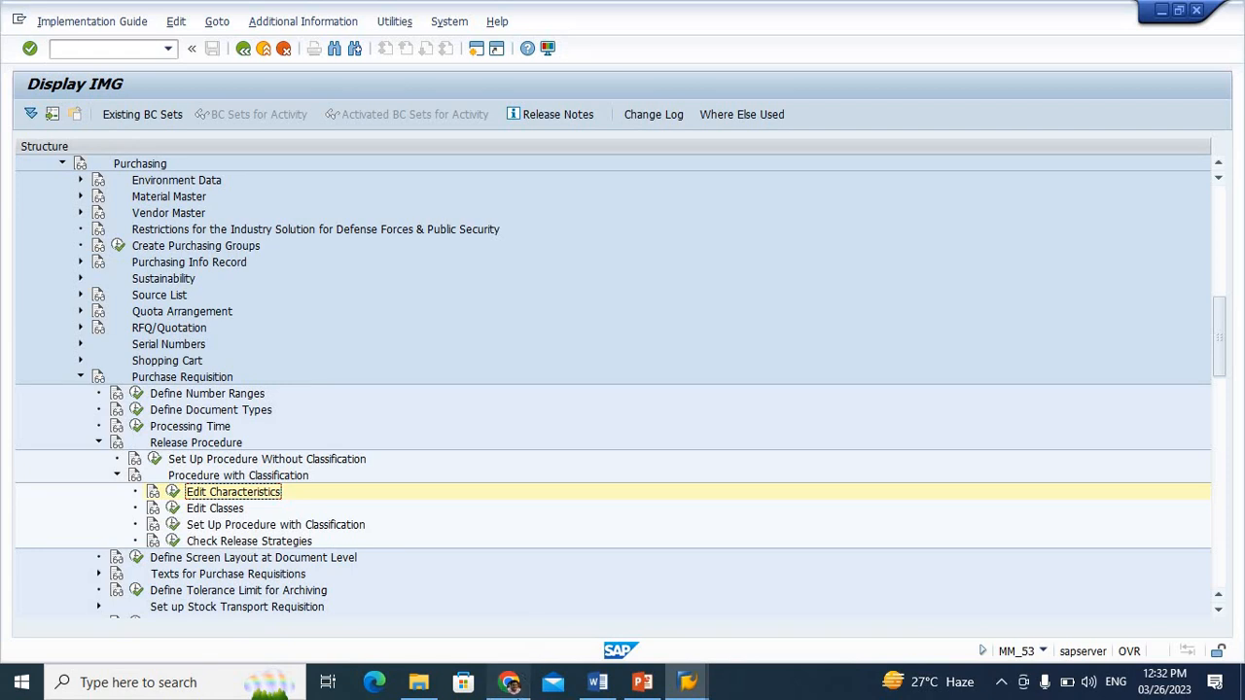
{"action": "left_click", "coordinate": [506, 681]}
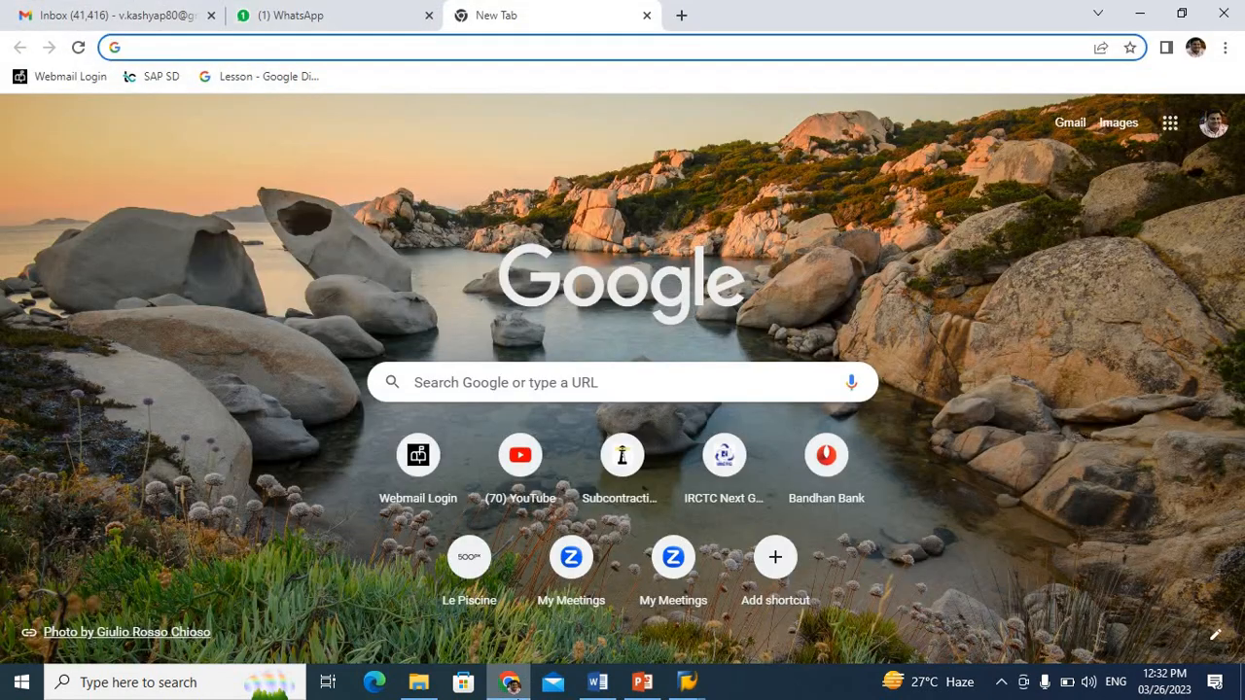
{"action": "left_click", "coordinate": [321, 14]}
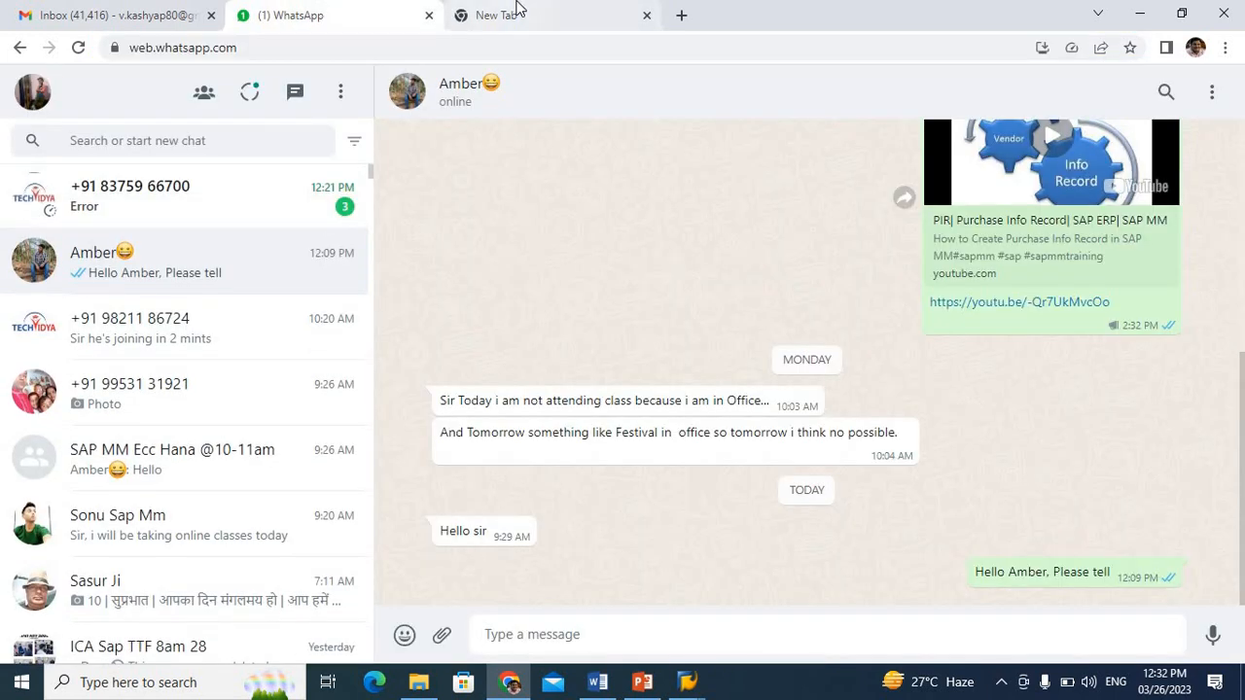
{"action": "left_click", "coordinate": [233, 205]}
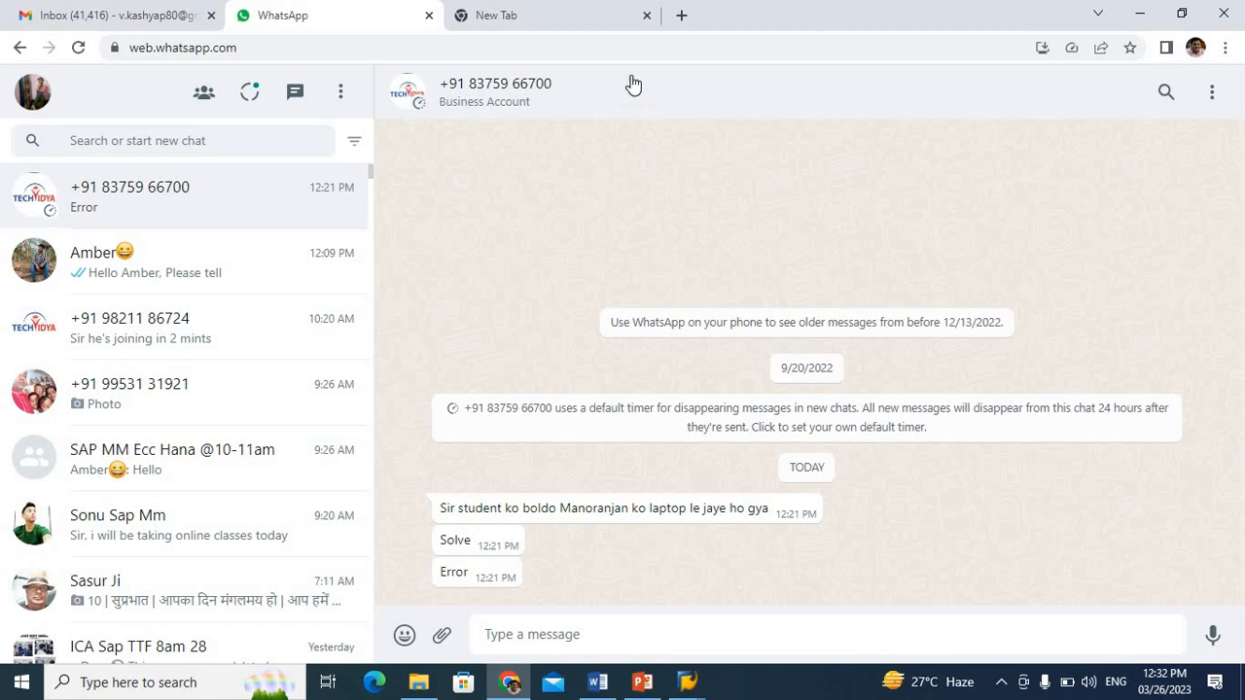
{"action": "left_click", "coordinate": [582, 28]}
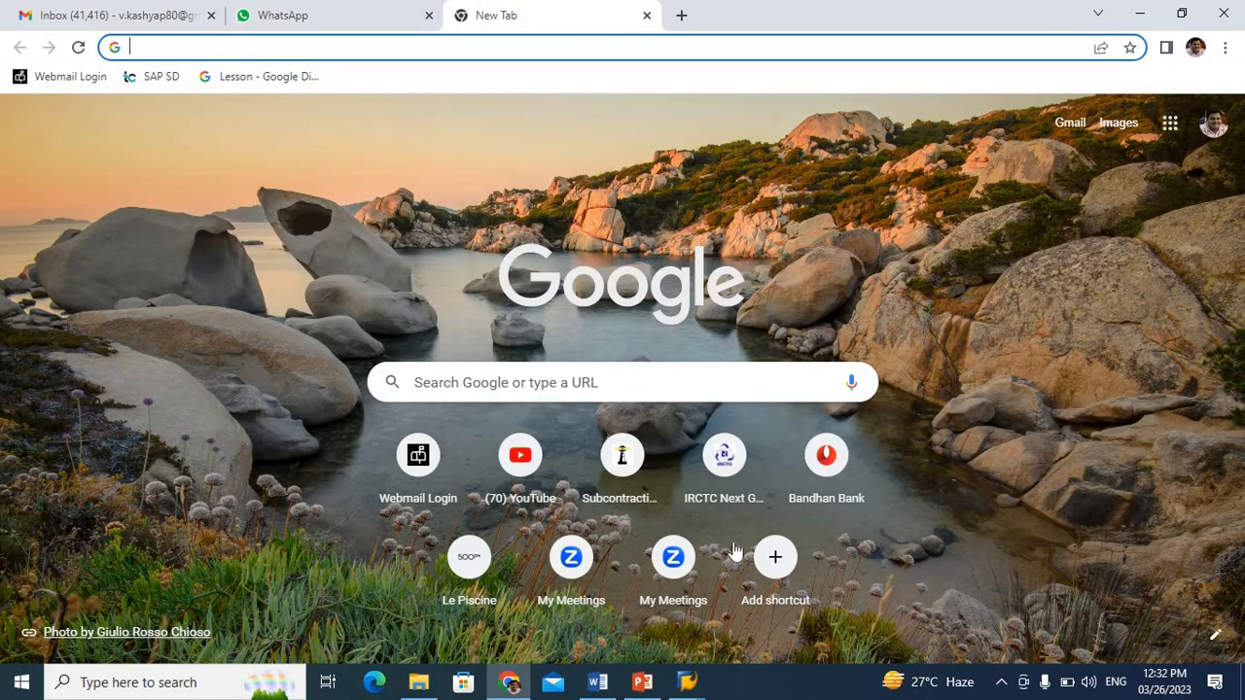
{"action": "mouse_move", "coordinate": [687, 682]}
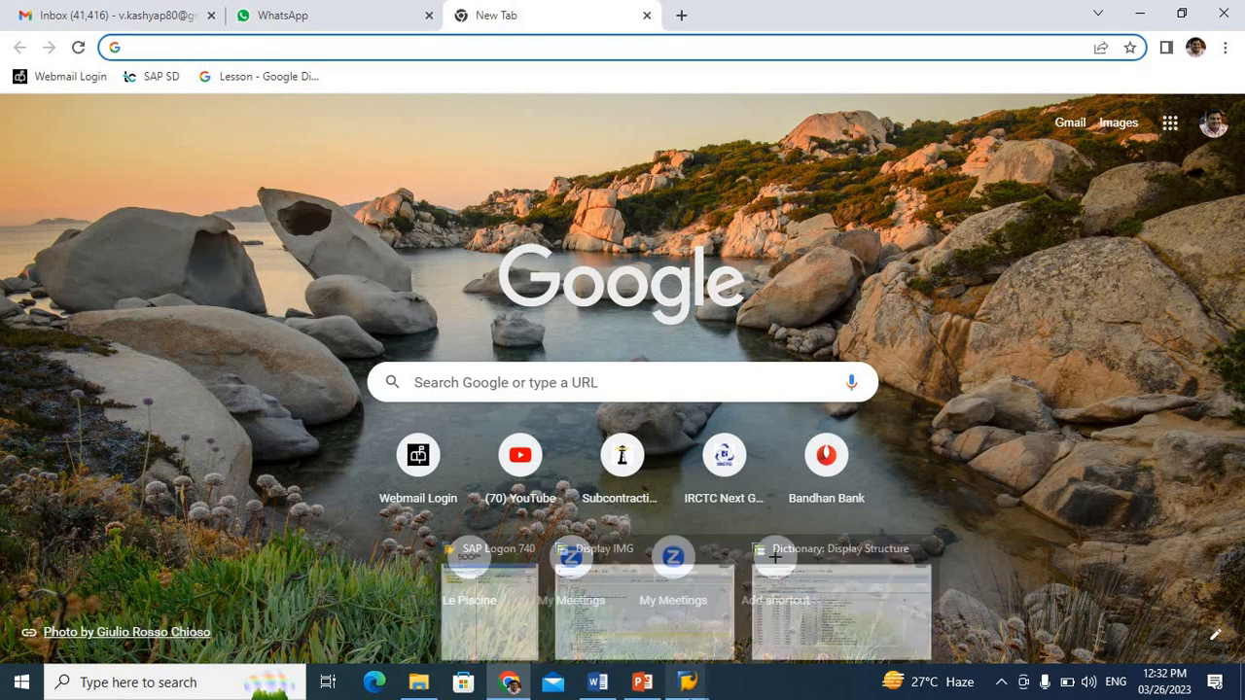
Switch to the SAP session showing structure CEBAN, leave the ABAP Dictionary, run transaction SPRO, and open the SAP Reference IMG
{"action": "left_click", "coordinate": [759, 618]}
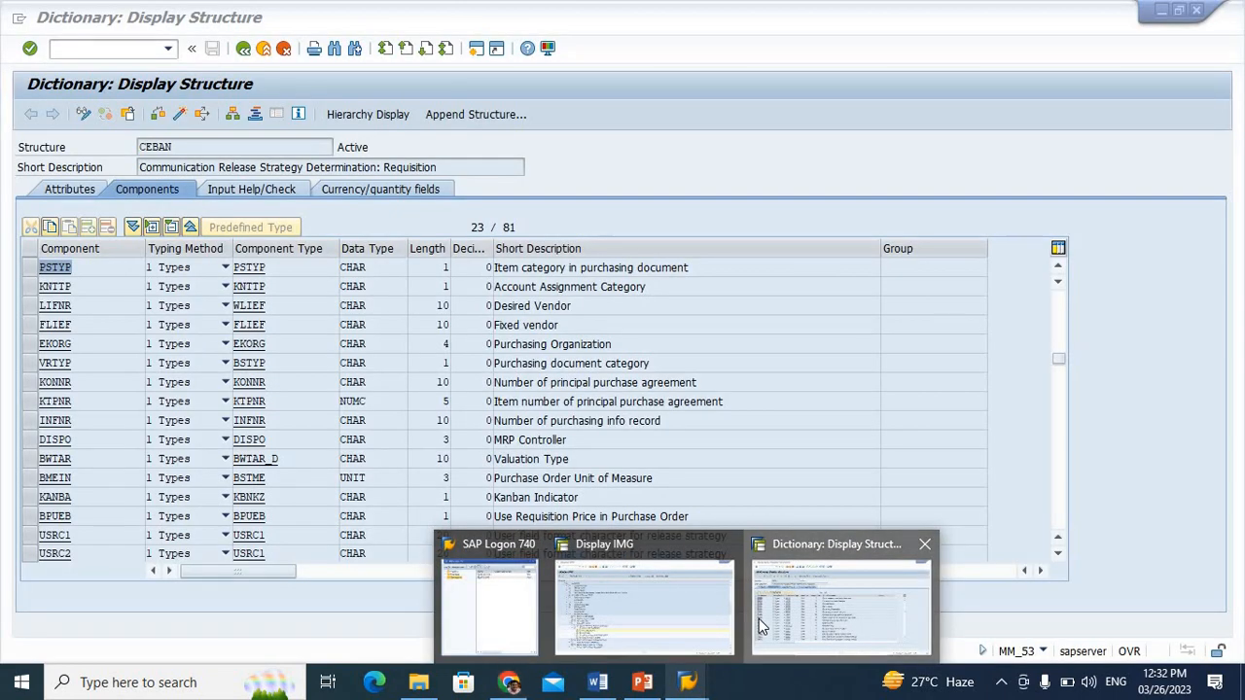
{"action": "left_click", "coordinate": [244, 50]}
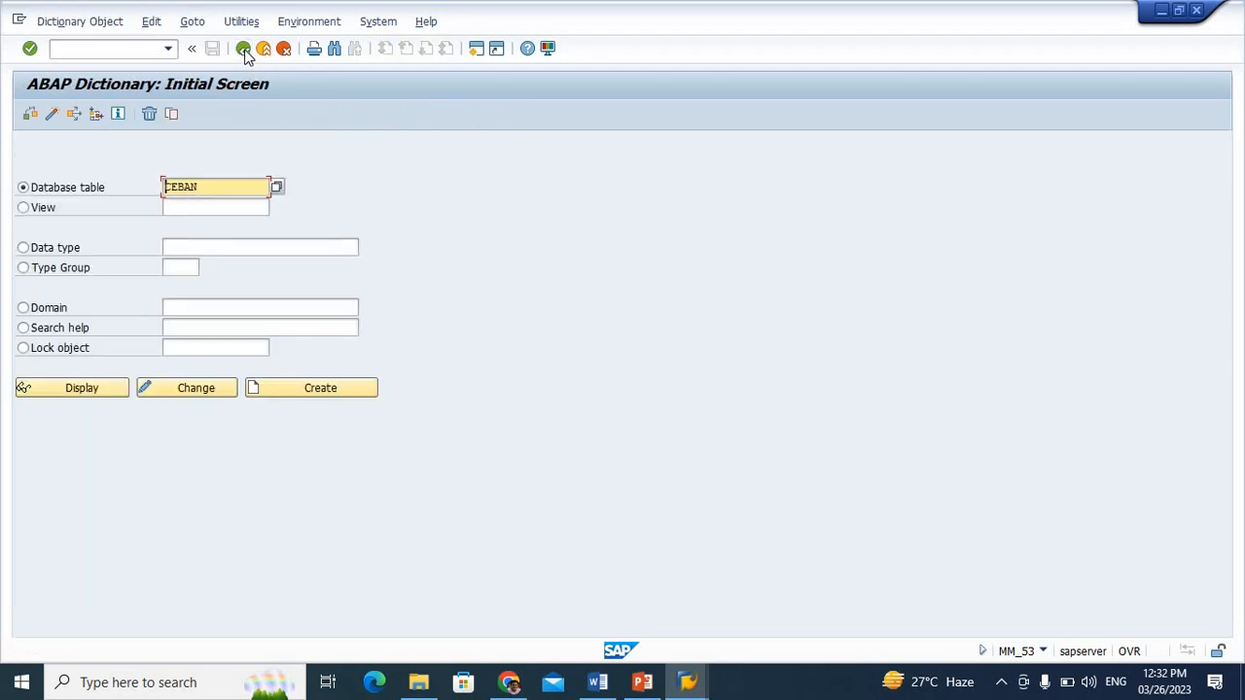
{"action": "left_click", "coordinate": [243, 50]}
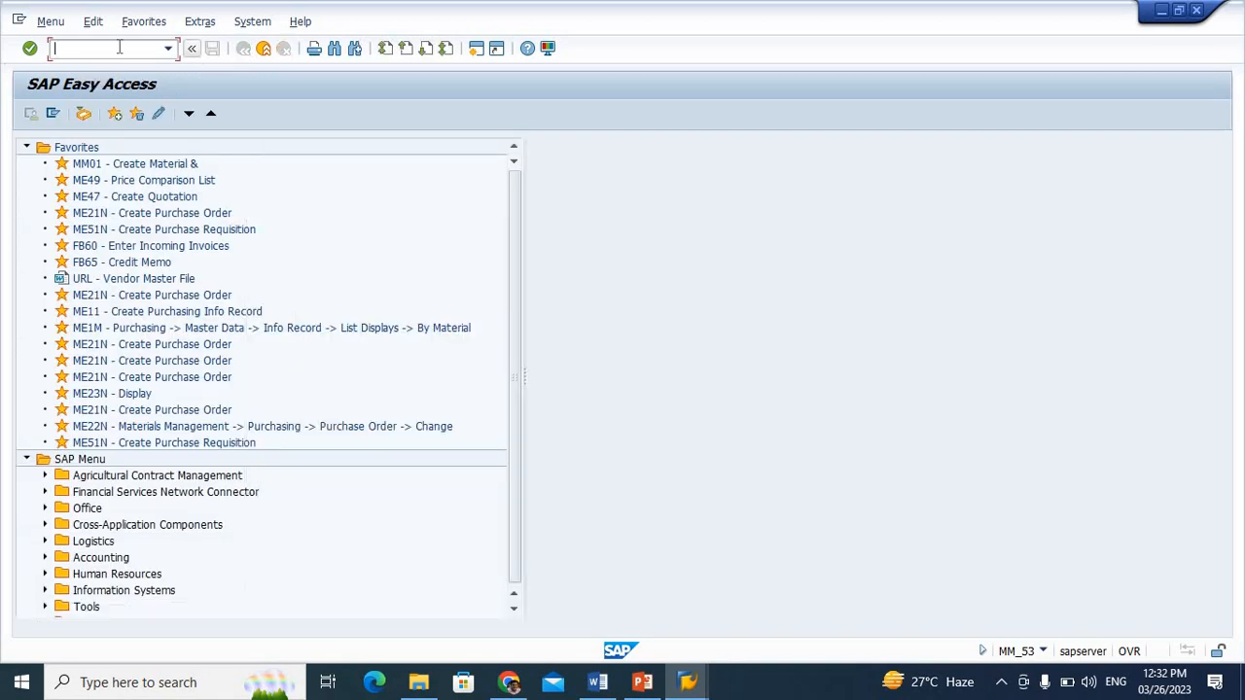
{"action": "type", "text": "spro"}
{"action": "key", "text": "Return"}
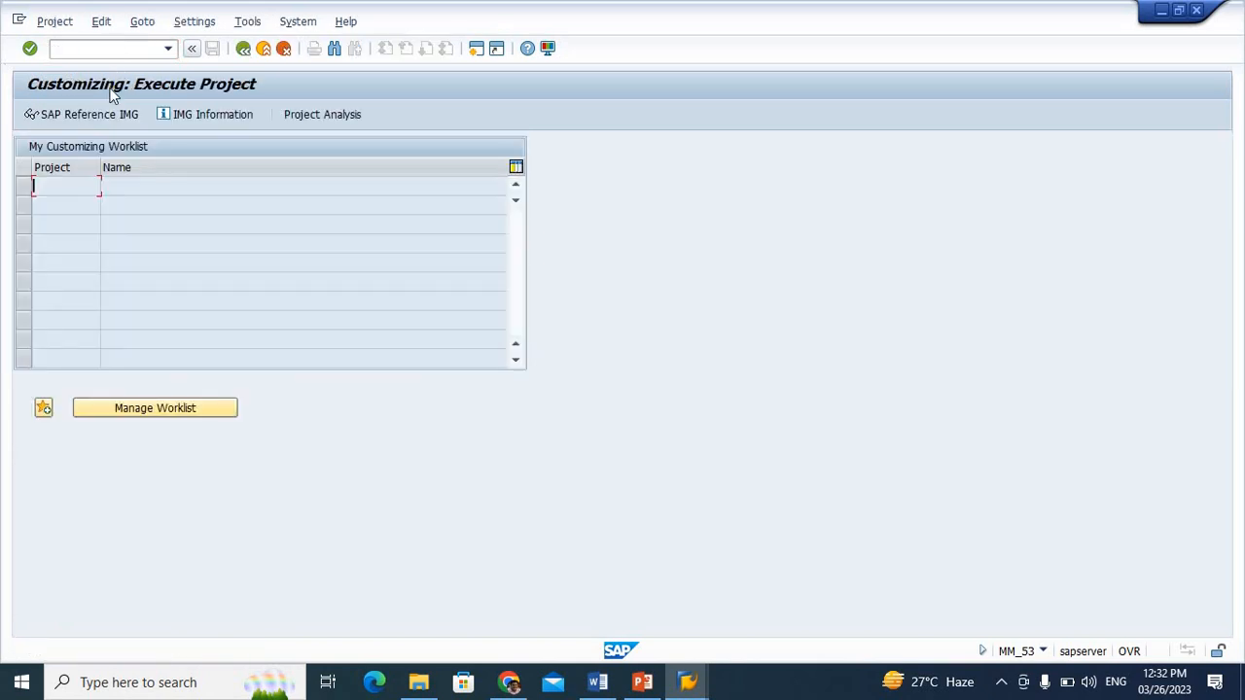
{"action": "left_click", "coordinate": [112, 117]}
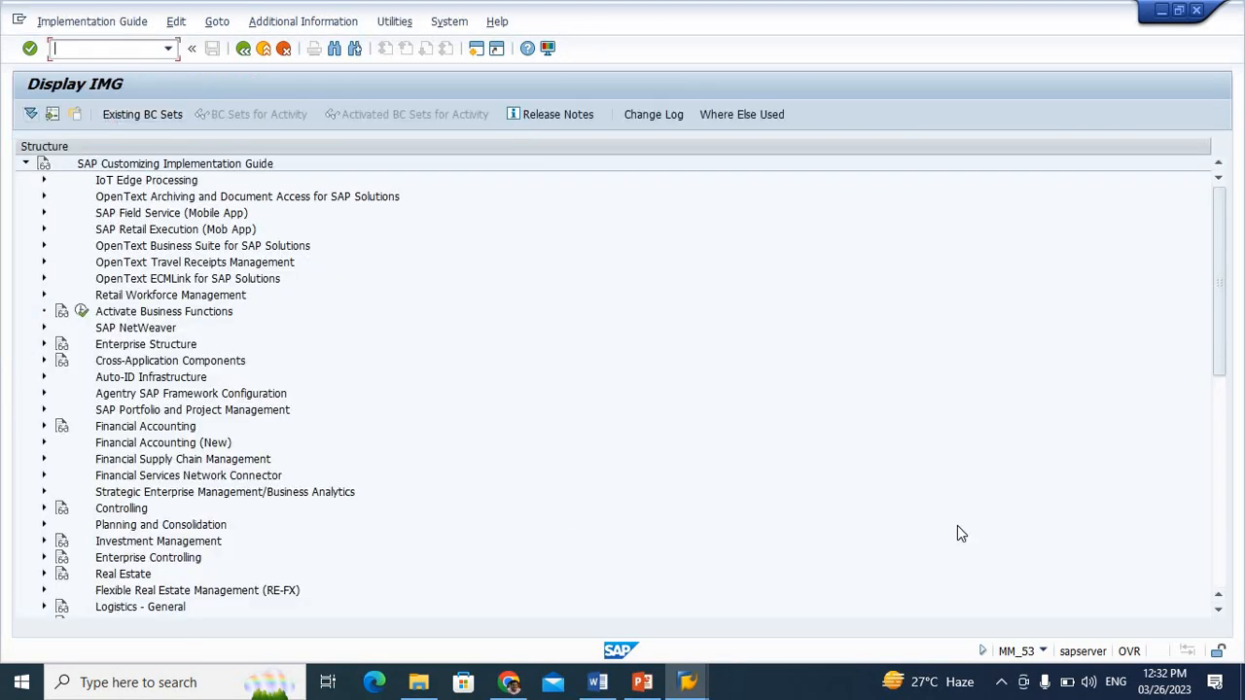
Open the Edit Classes activity under Materials Management, Purchasing, Purchase Requisition, Release Procedure, Procedure with Classification
{"action": "left_click", "coordinate": [1214, 437]}
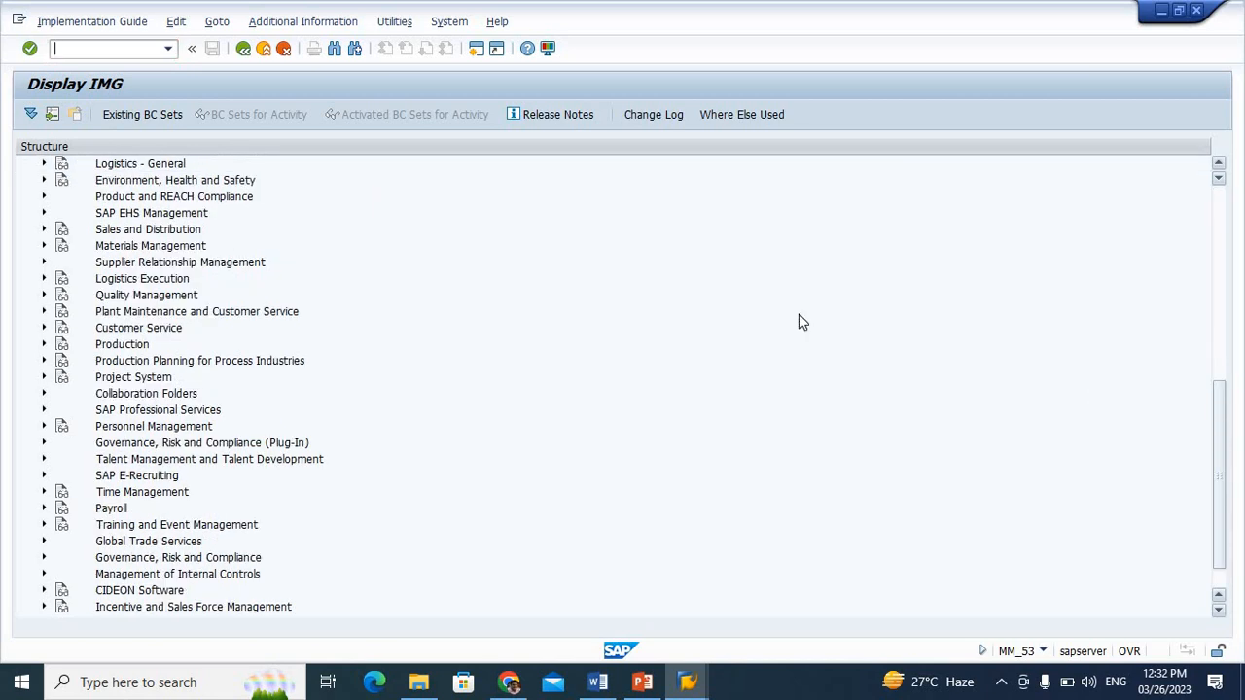
{"action": "left_click", "coordinate": [43, 249]}
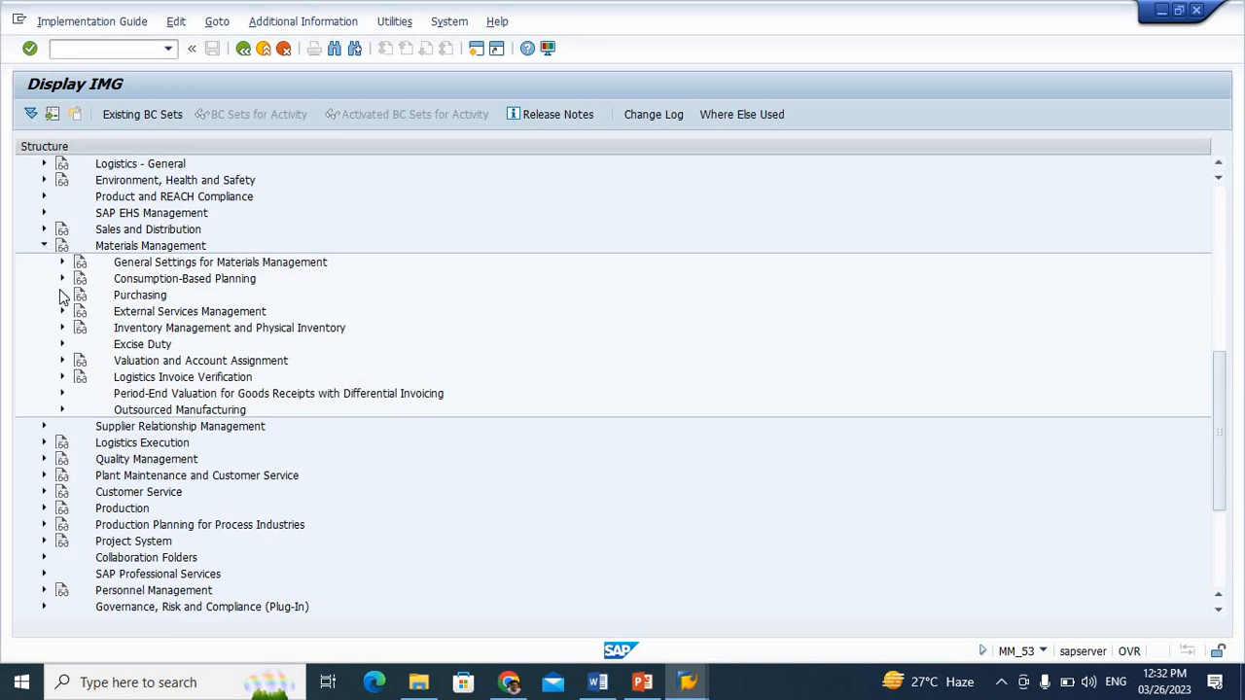
{"action": "left_click", "coordinate": [61, 295]}
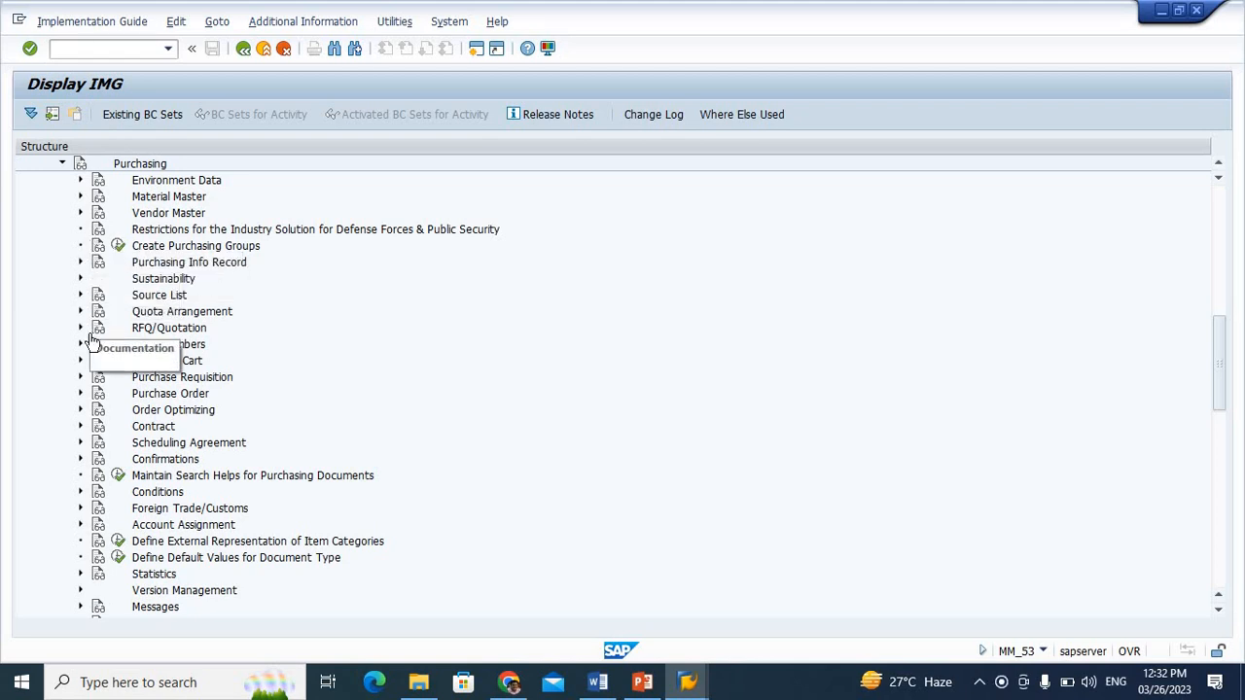
{"action": "left_click", "coordinate": [81, 379]}
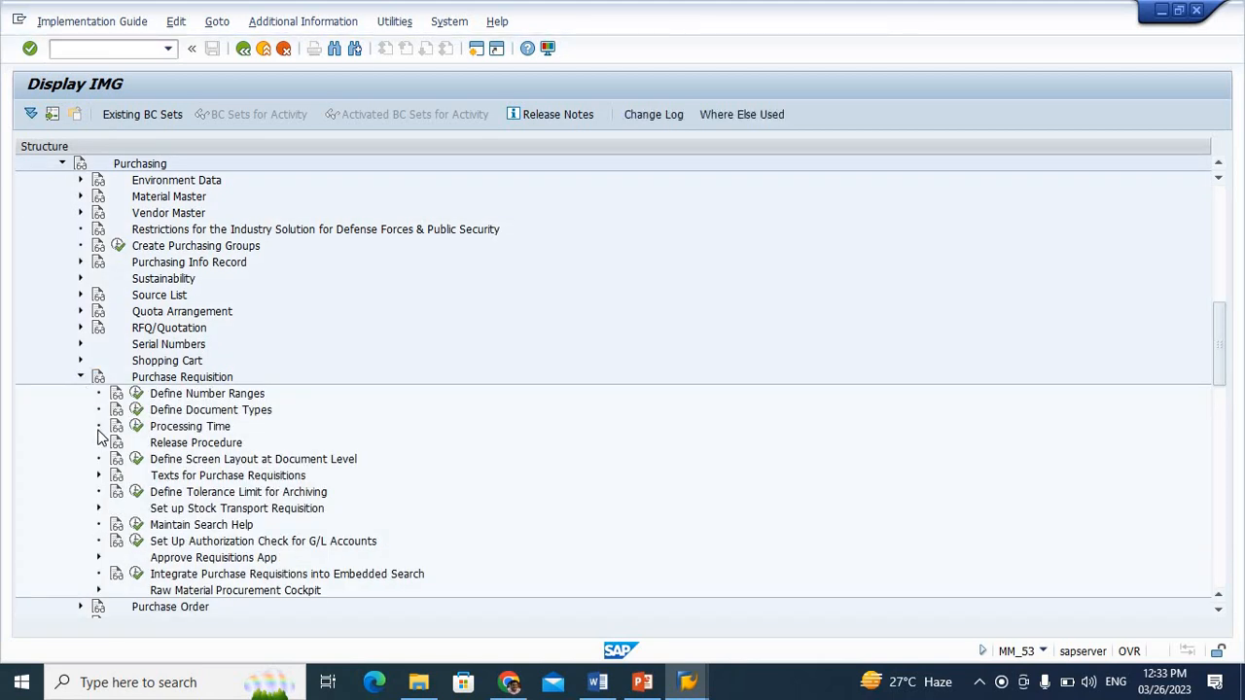
{"action": "left_click", "coordinate": [98, 443]}
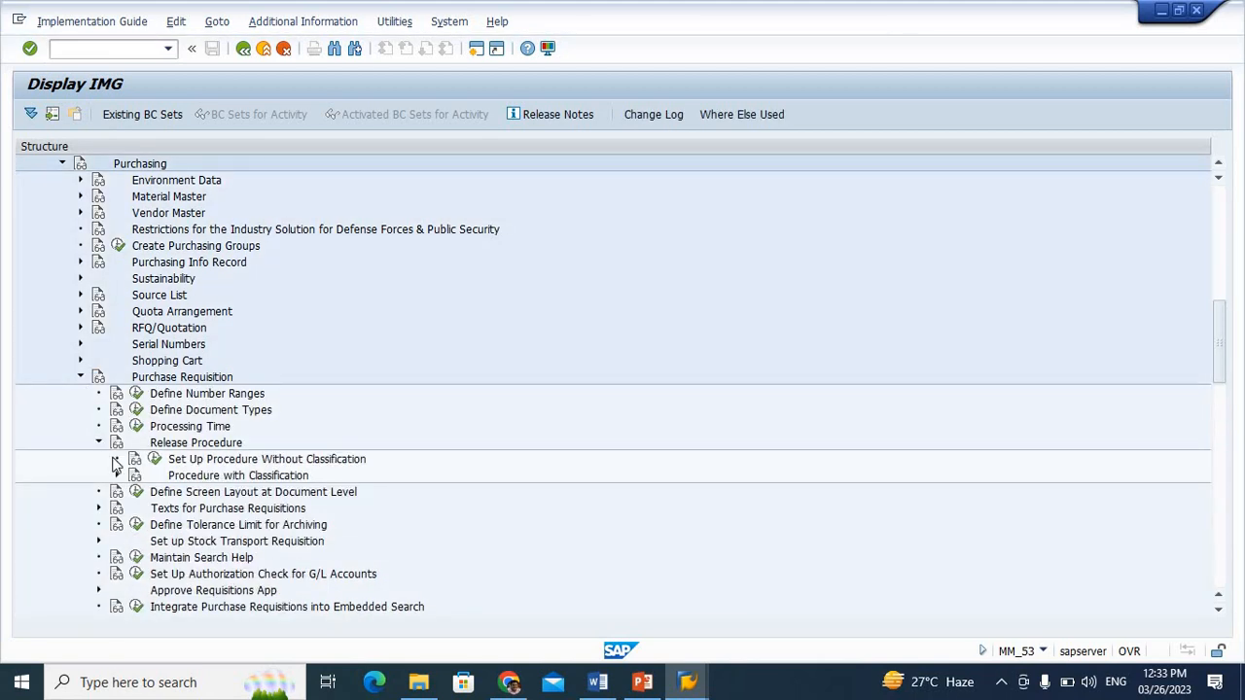
{"action": "left_click", "coordinate": [117, 476]}
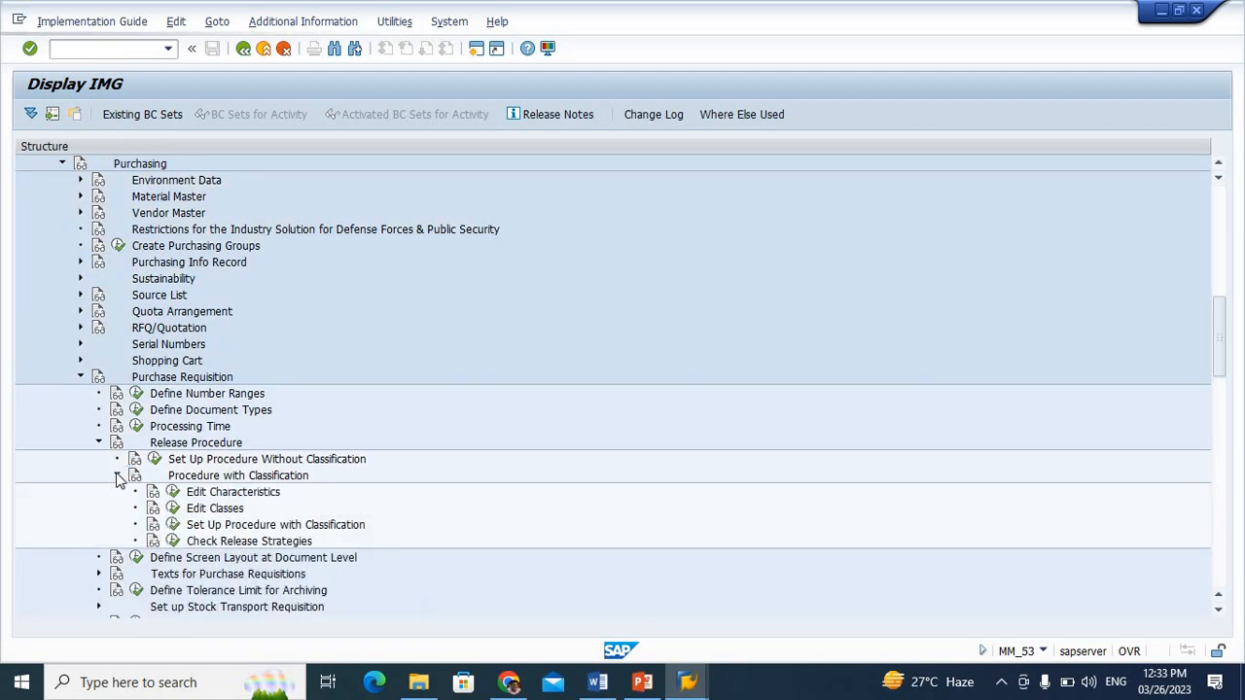
{"action": "left_click", "coordinate": [172, 508]}
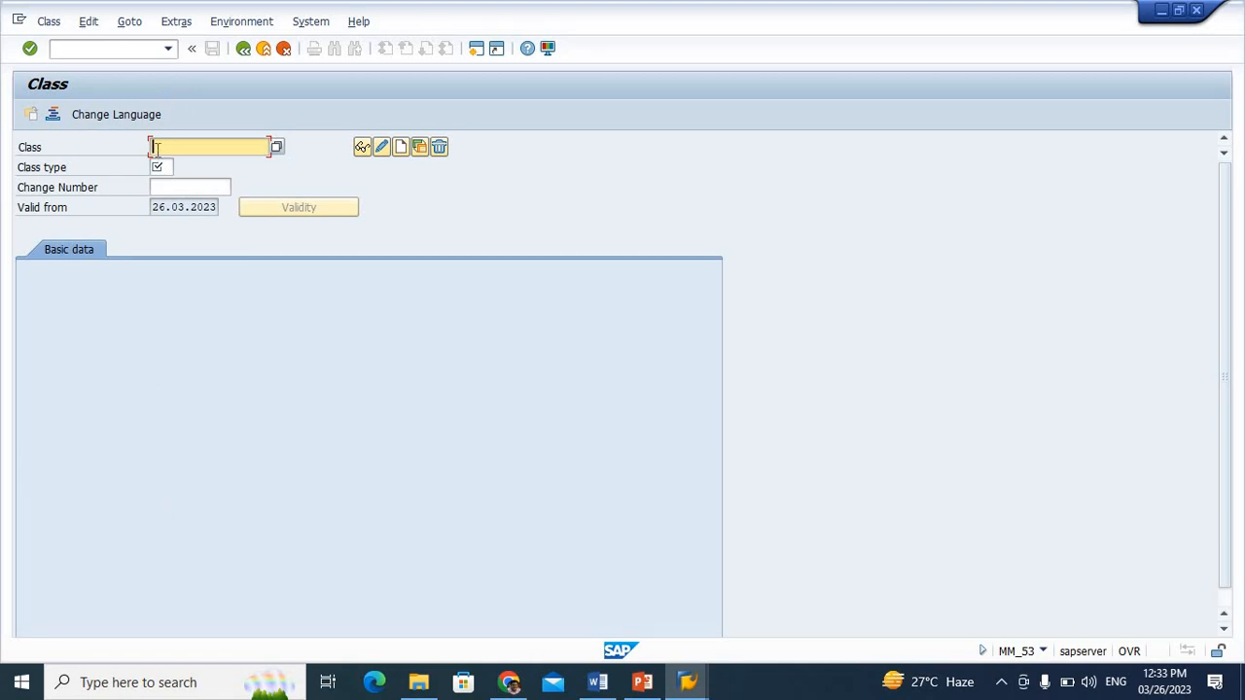
Try to create class VK_RC with class type 032, Release strategy
{"action": "type", "text": "VK"}
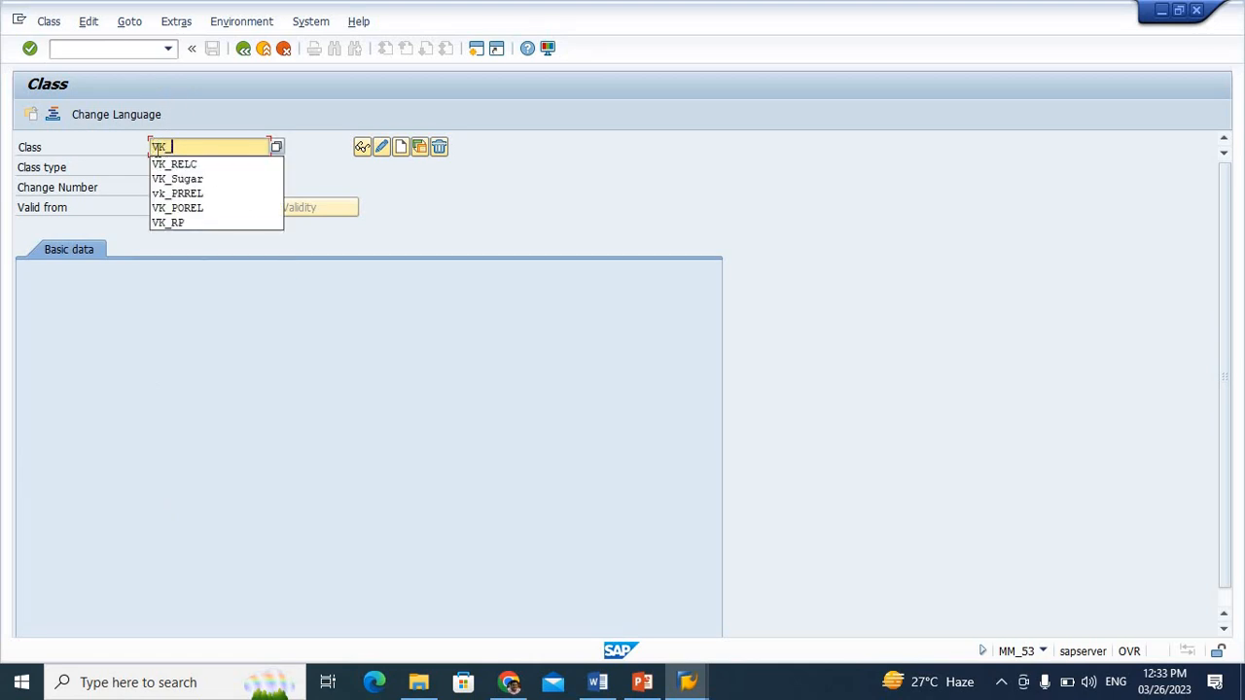
{"action": "type", "text": "_RC"}
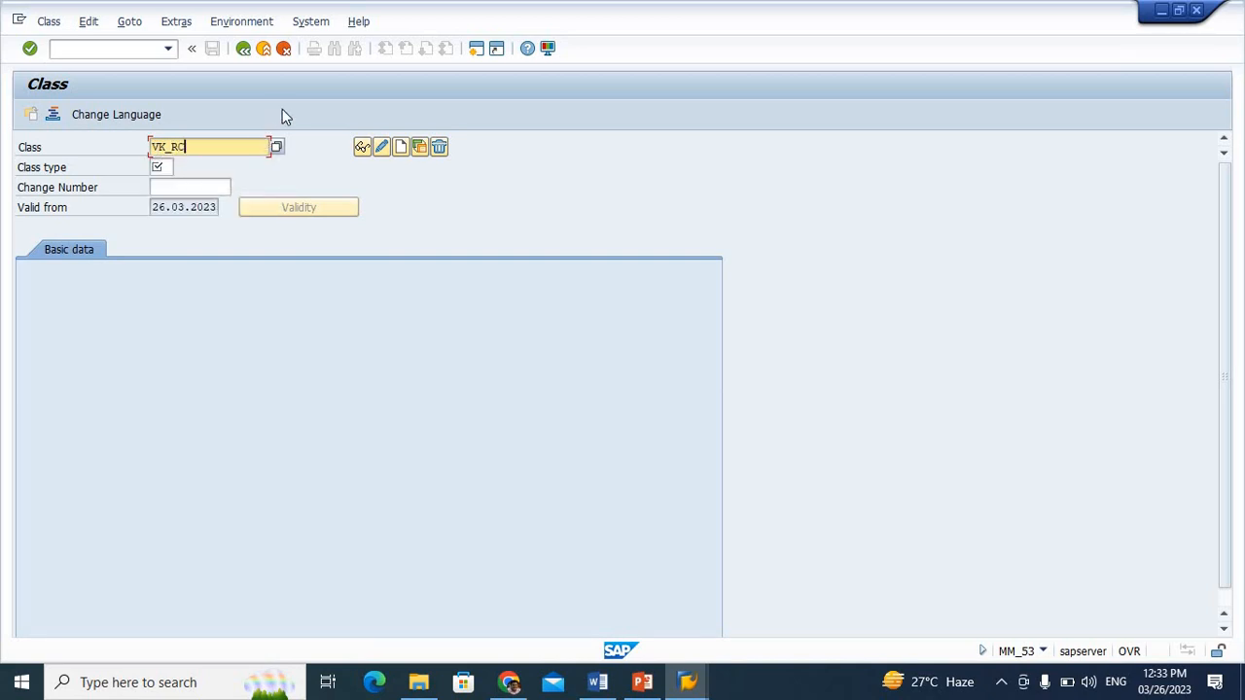
{"action": "left_click", "coordinate": [164, 166]}
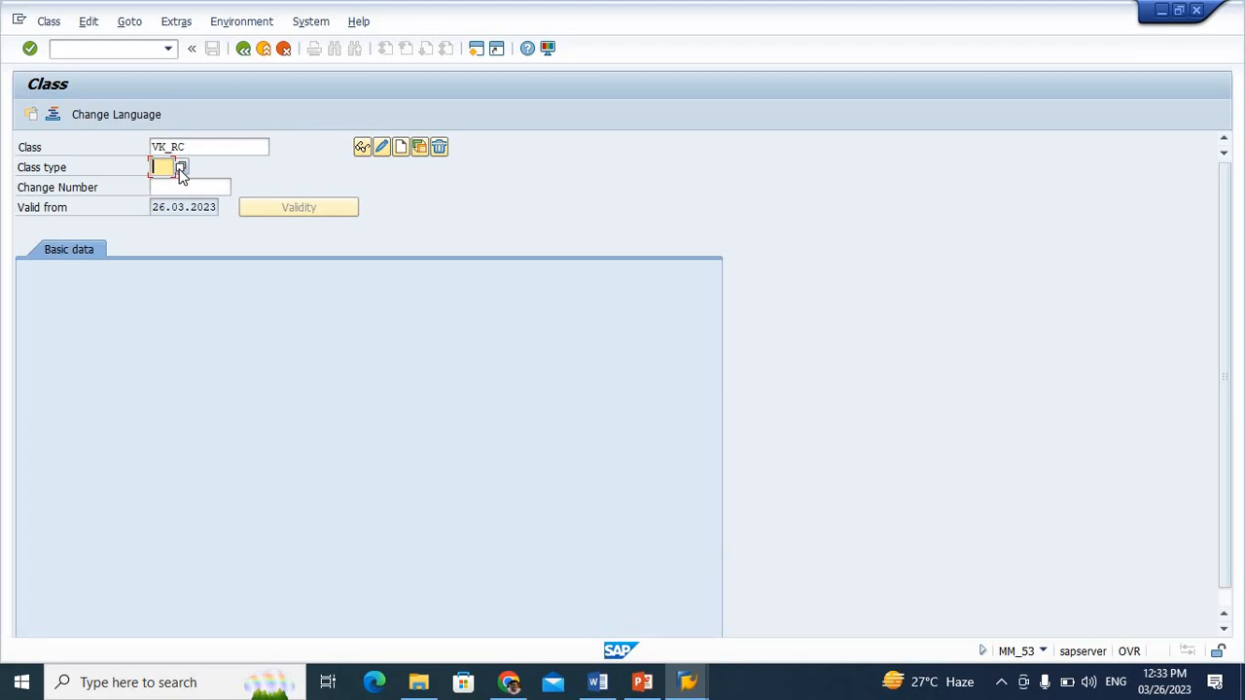
{"action": "left_click", "coordinate": [181, 170]}
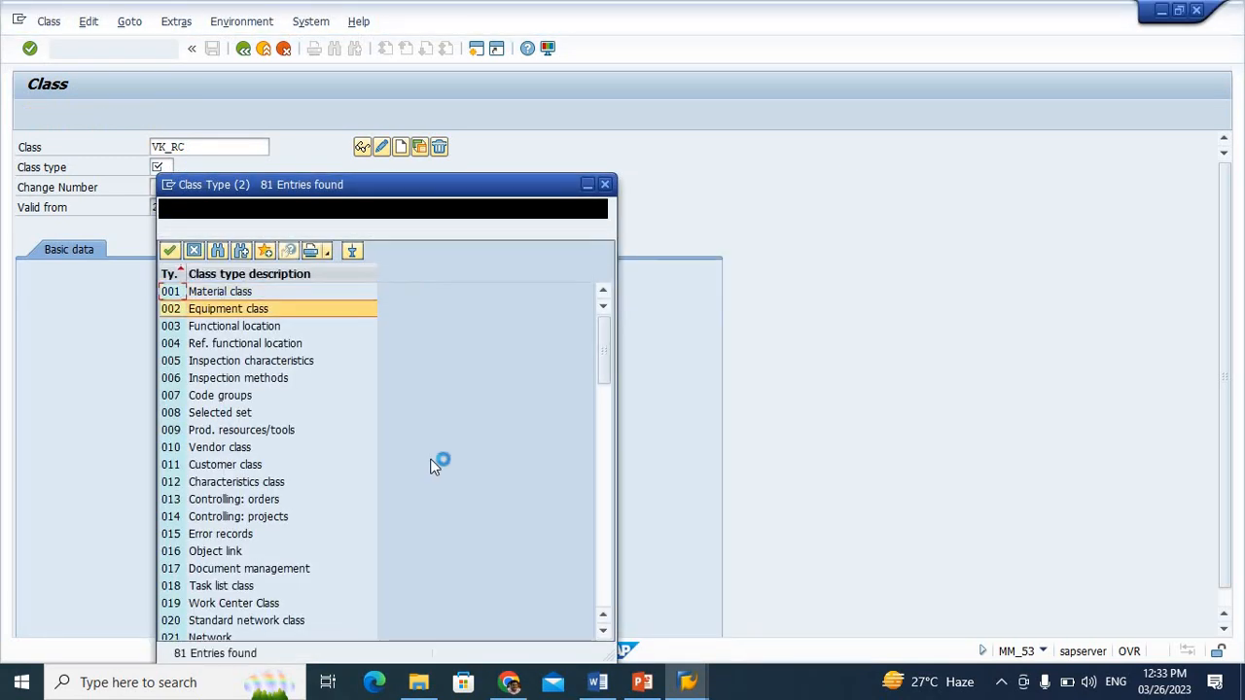
{"action": "left_click", "coordinate": [606, 431]}
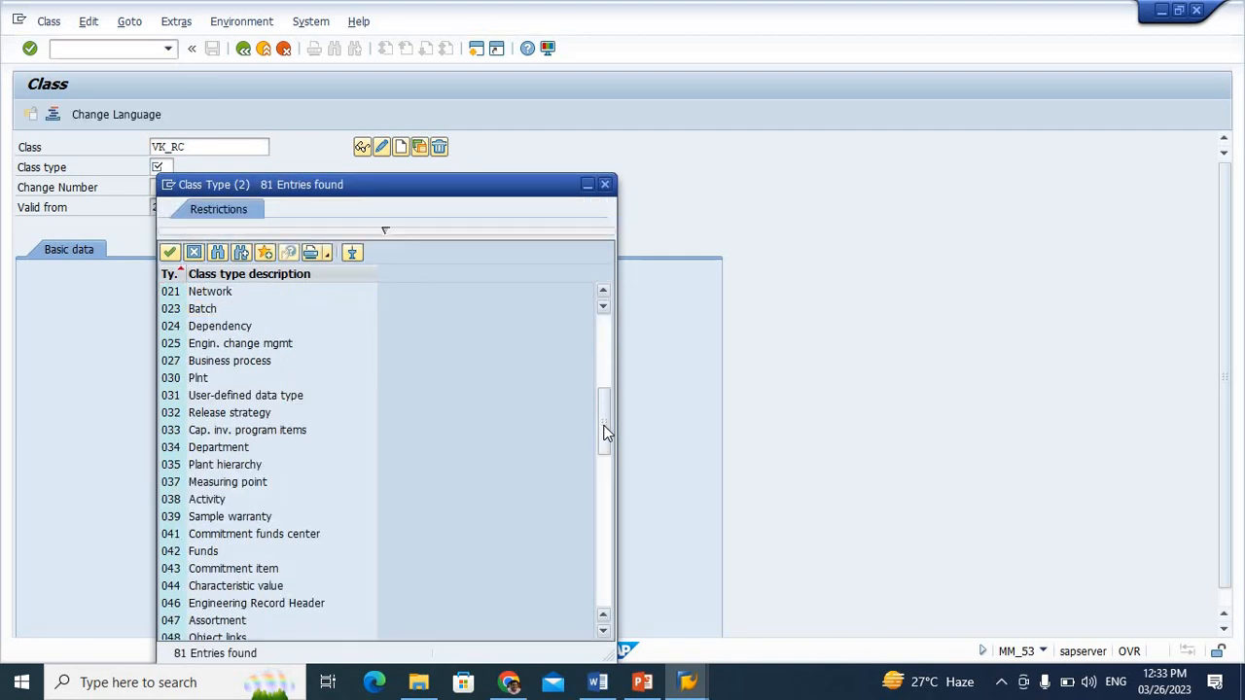
{"action": "left_click", "coordinate": [179, 416]}
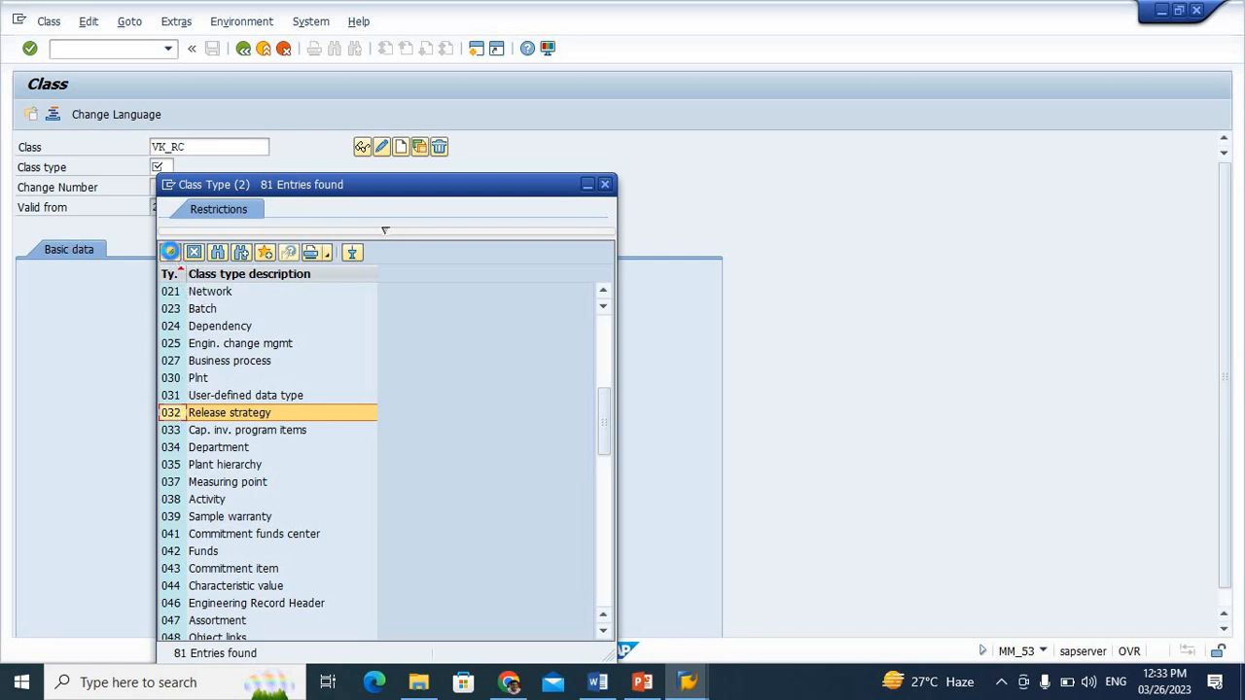
{"action": "left_click", "coordinate": [170, 252]}
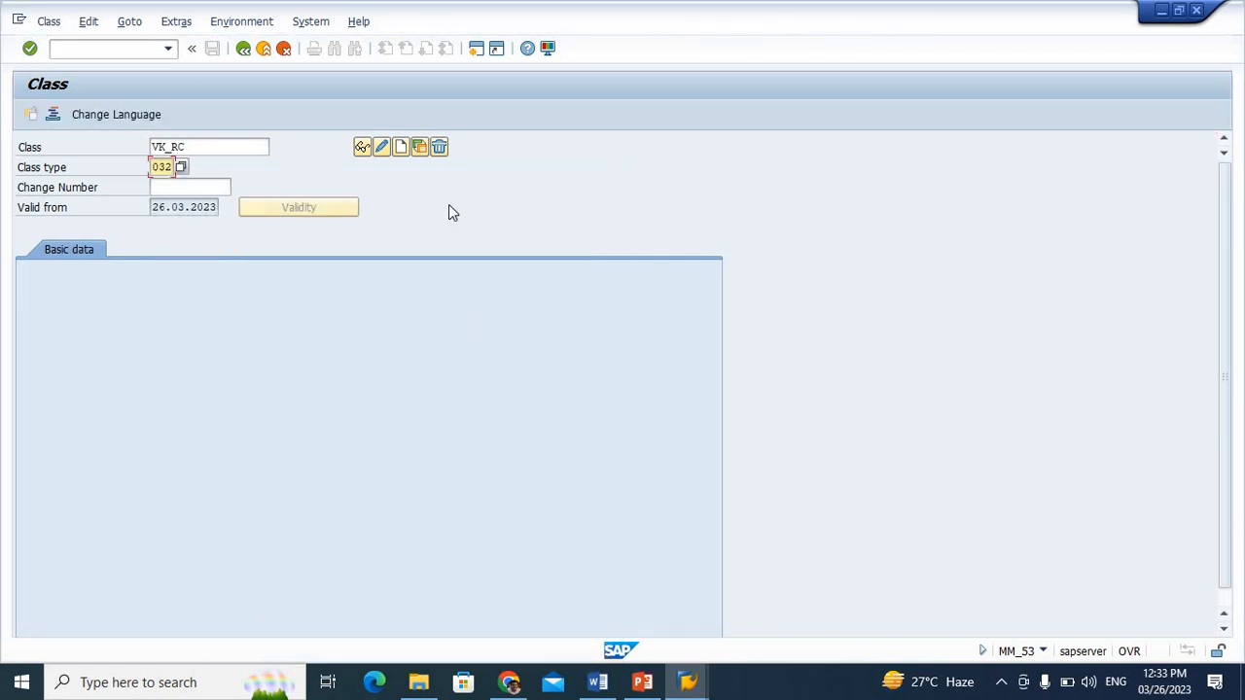
{"action": "left_click", "coordinate": [402, 148]}
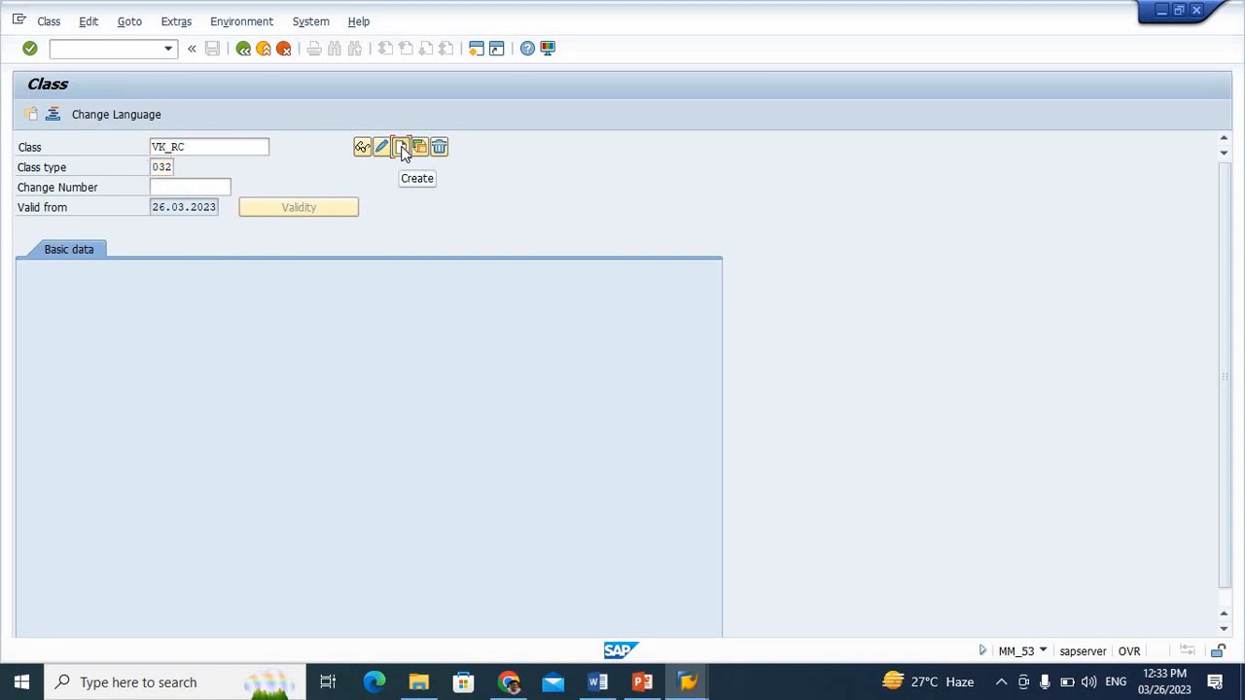
{"action": "left_click", "coordinate": [402, 148]}
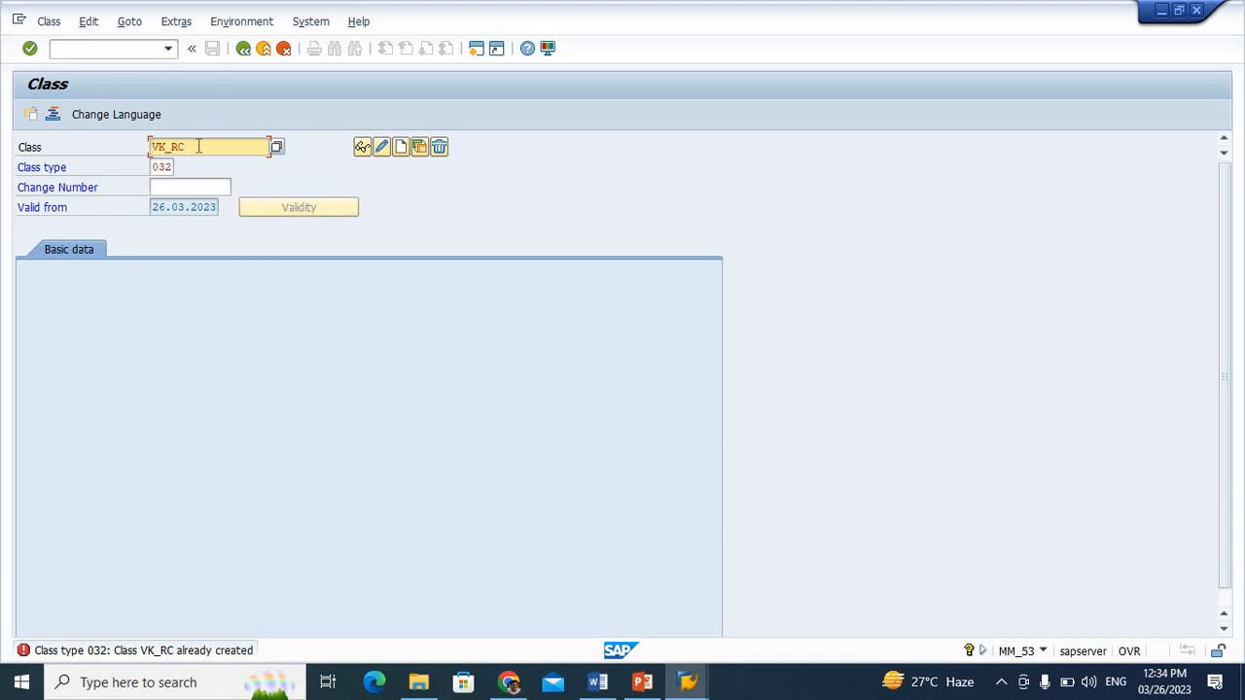
Change the class name to VA_RC and start creating it with the same class type
{"action": "key", "text": "BackSpace"}
{"action": "key", "text": "BackSpace"}
{"action": "key", "text": "BackSpace"}
{"action": "key", "text": "BackSpace"}
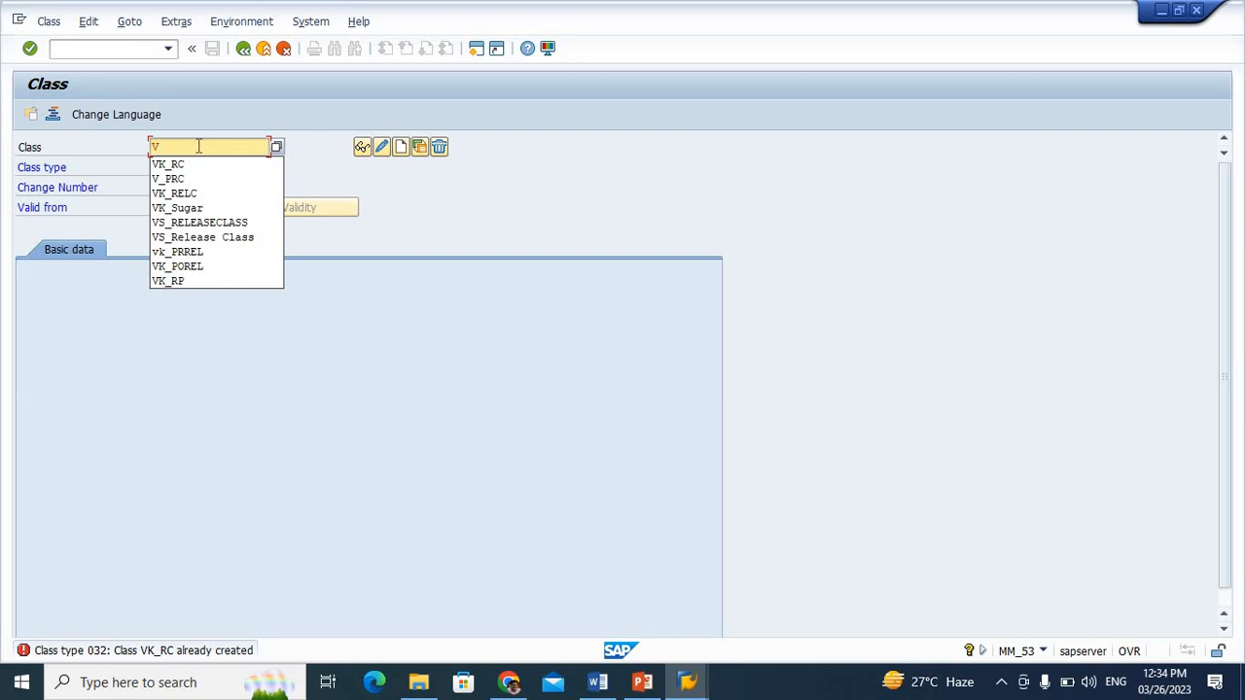
{"action": "type", "text": "A"}
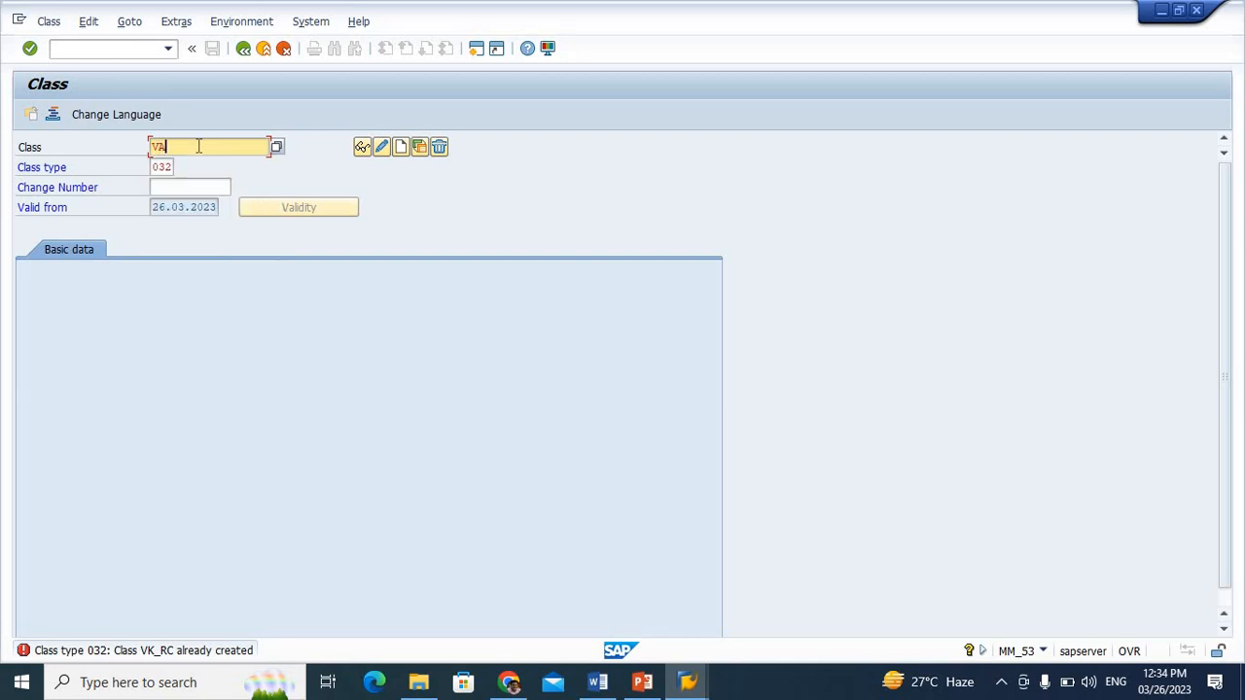
{"action": "type", "text": "_RC"}
{"action": "left_click", "coordinate": [401, 148]}
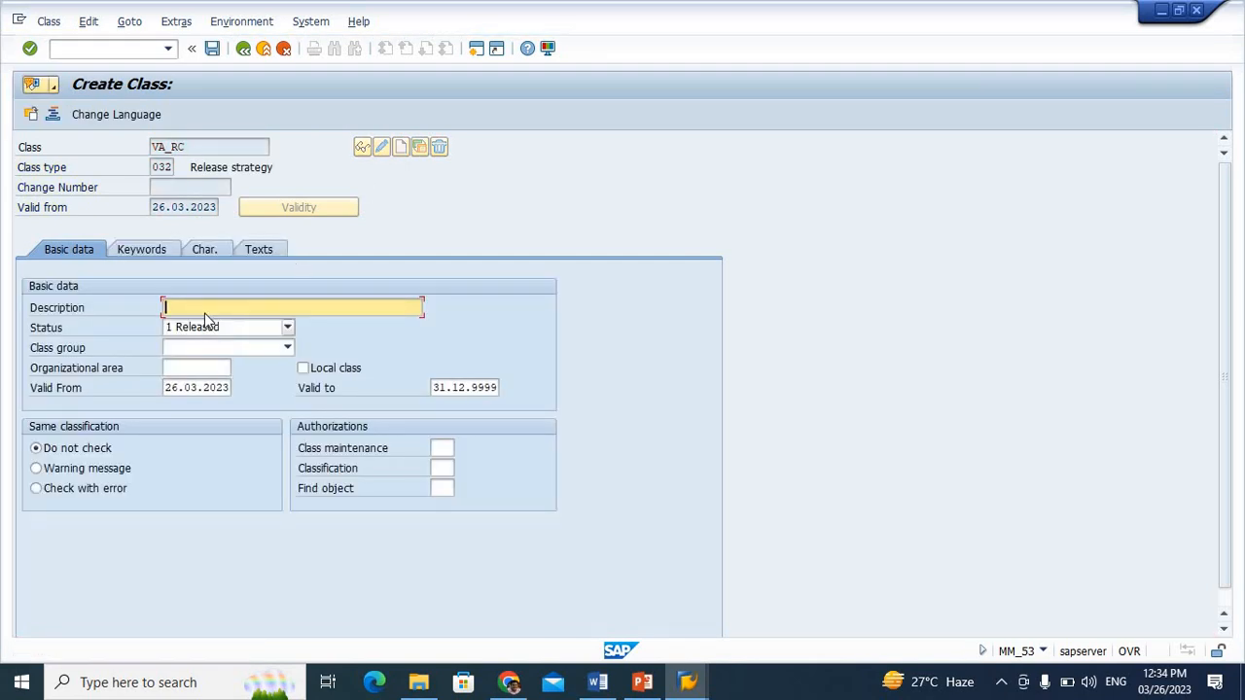
Set the description of class VA_RC to "Release Class for PR"
{"action": "type", "text": "Re"}
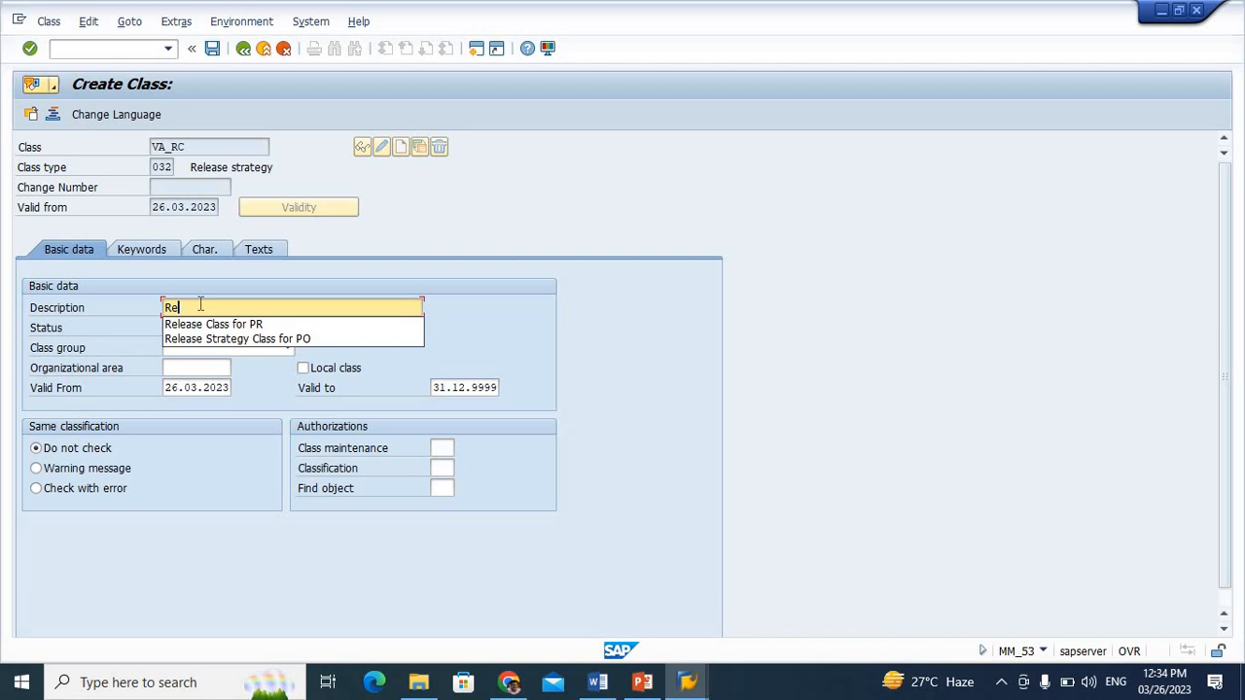
{"action": "key", "text": "Down"}
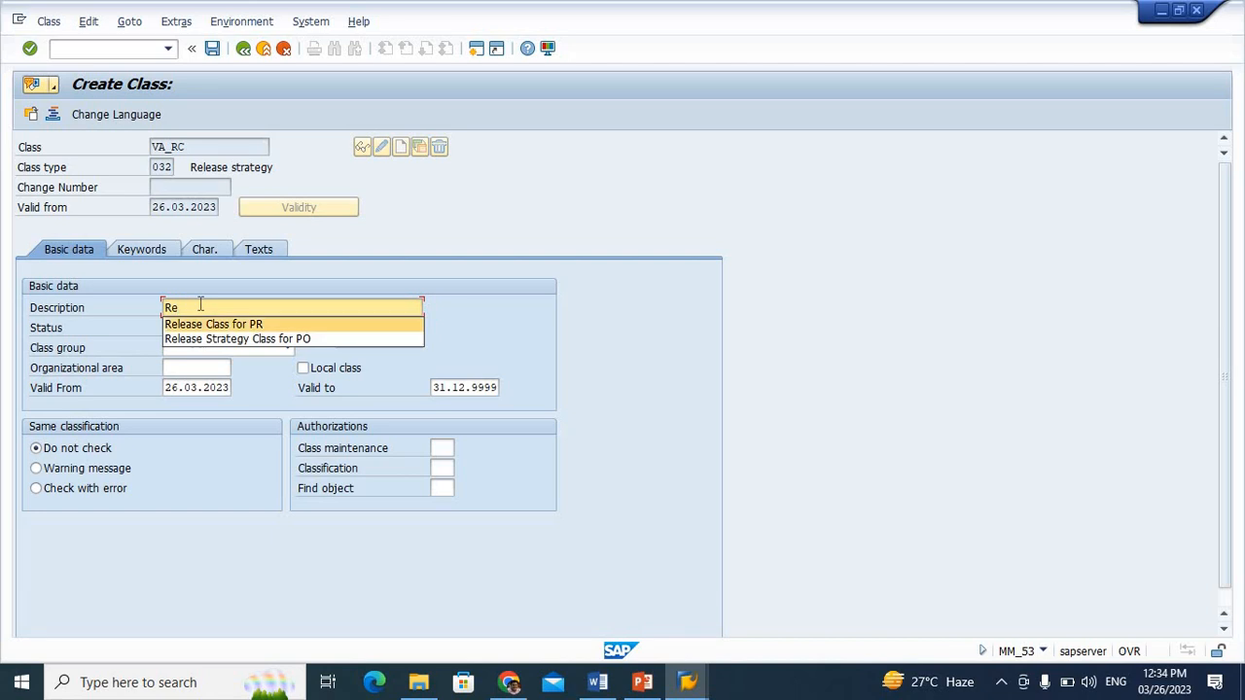
{"action": "key", "text": "Return"}
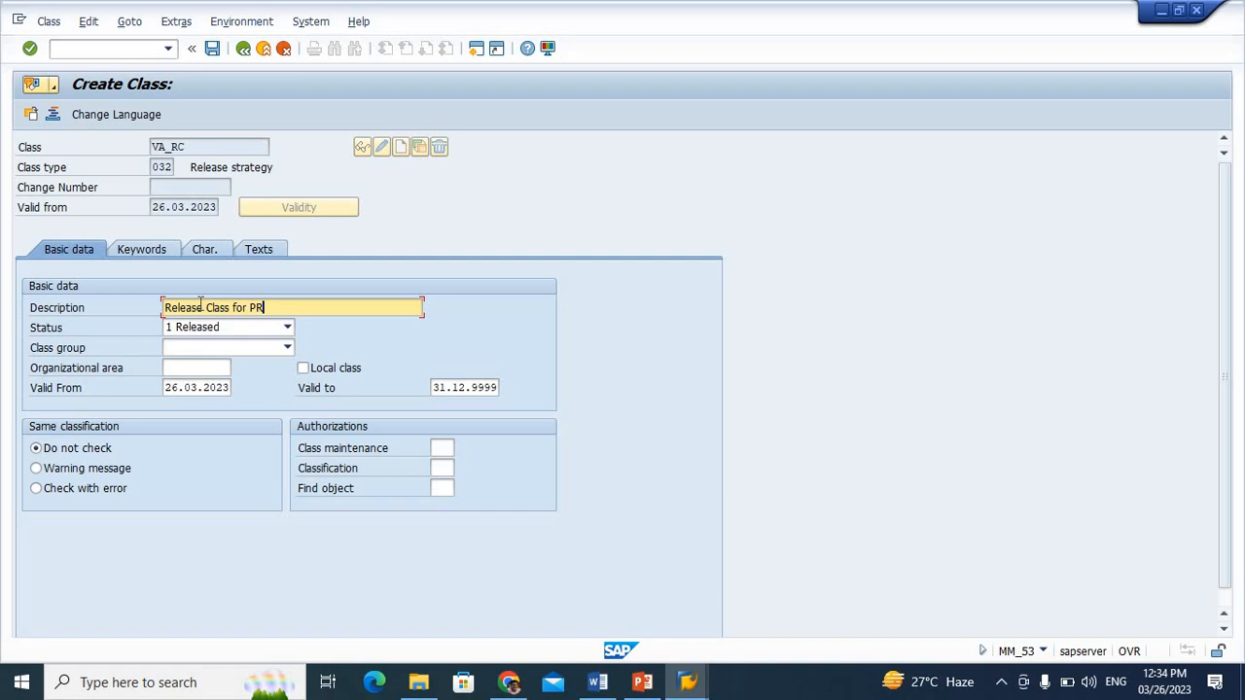
Assign characteristics VK_PG and VK_IC to class VA_RC
{"action": "left_click", "coordinate": [201, 251]}
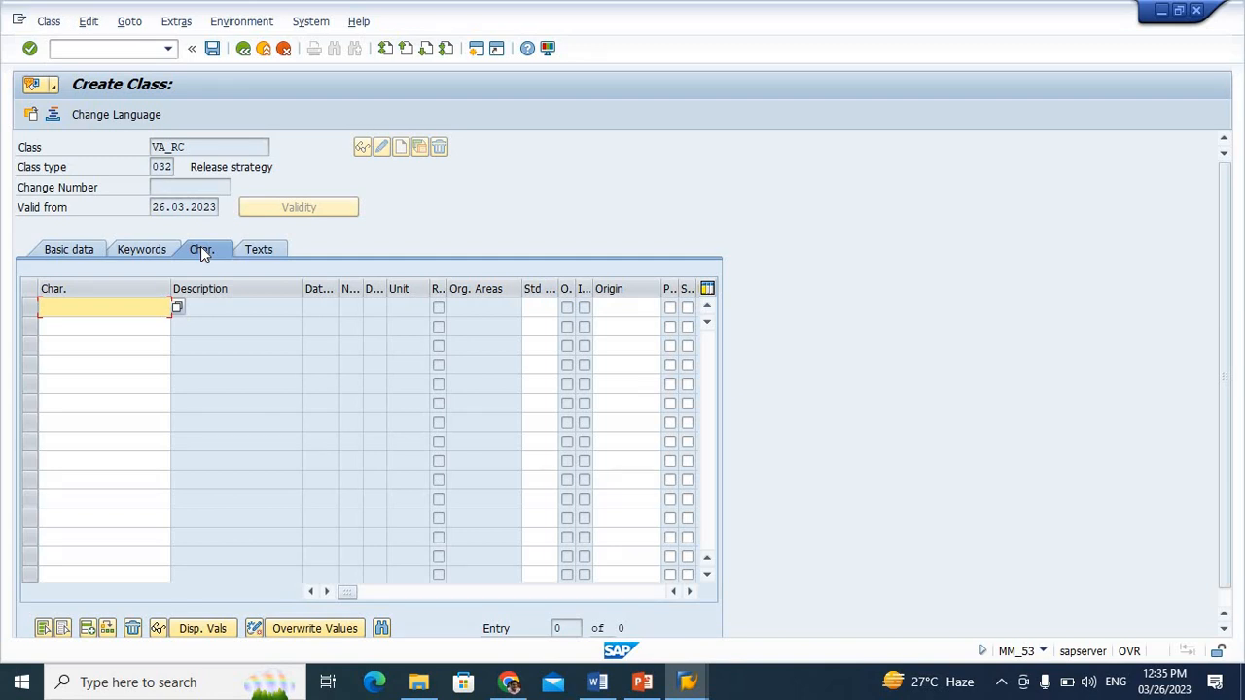
{"action": "type", "text": "VK_"}
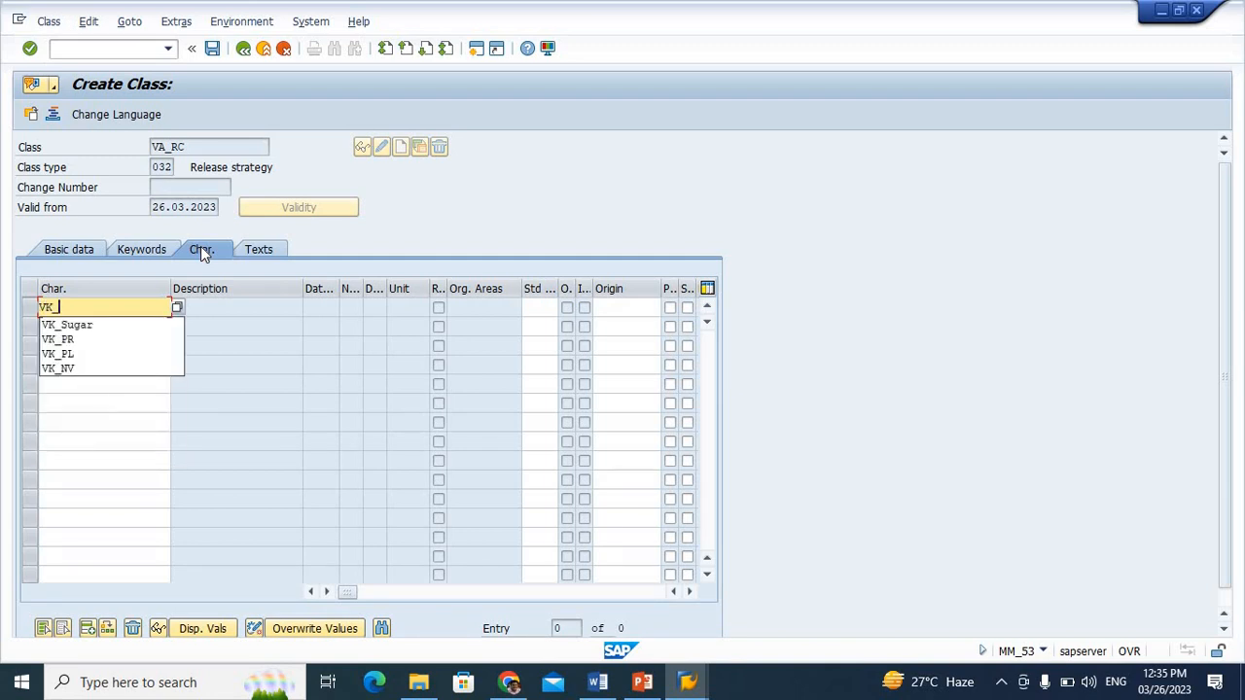
{"action": "type", "text": "PG"}
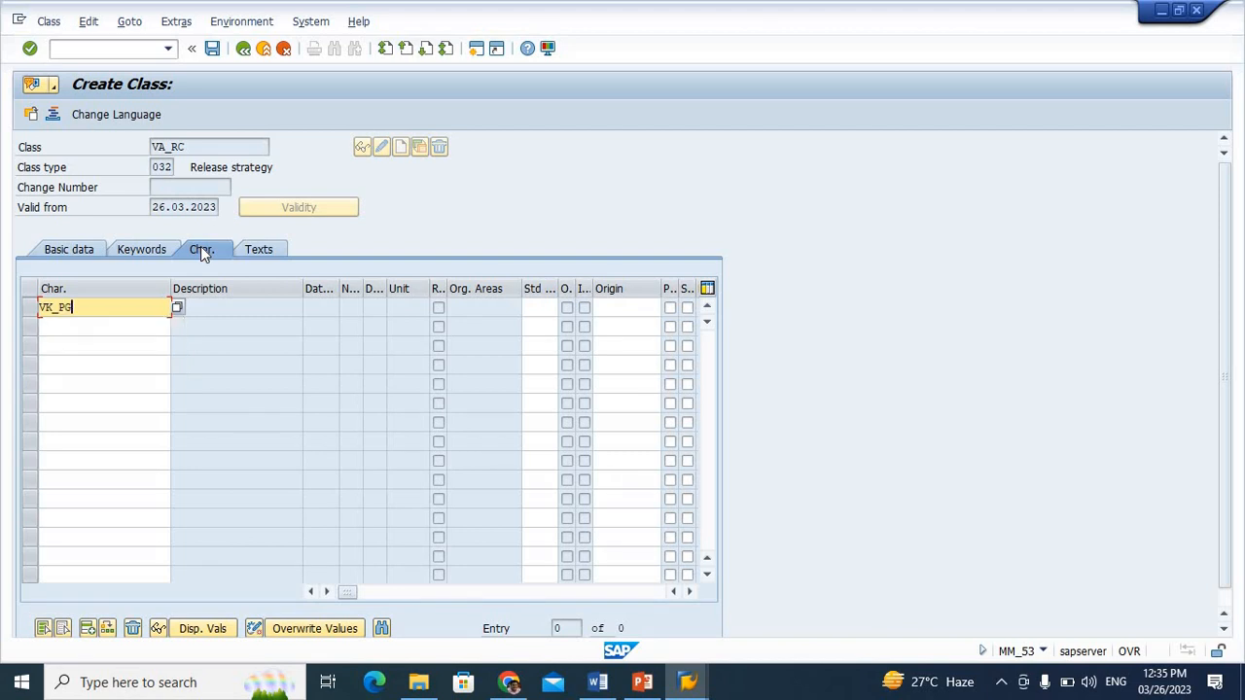
{"action": "left_click", "coordinate": [81, 329]}
{"action": "type", "text": "VK"}
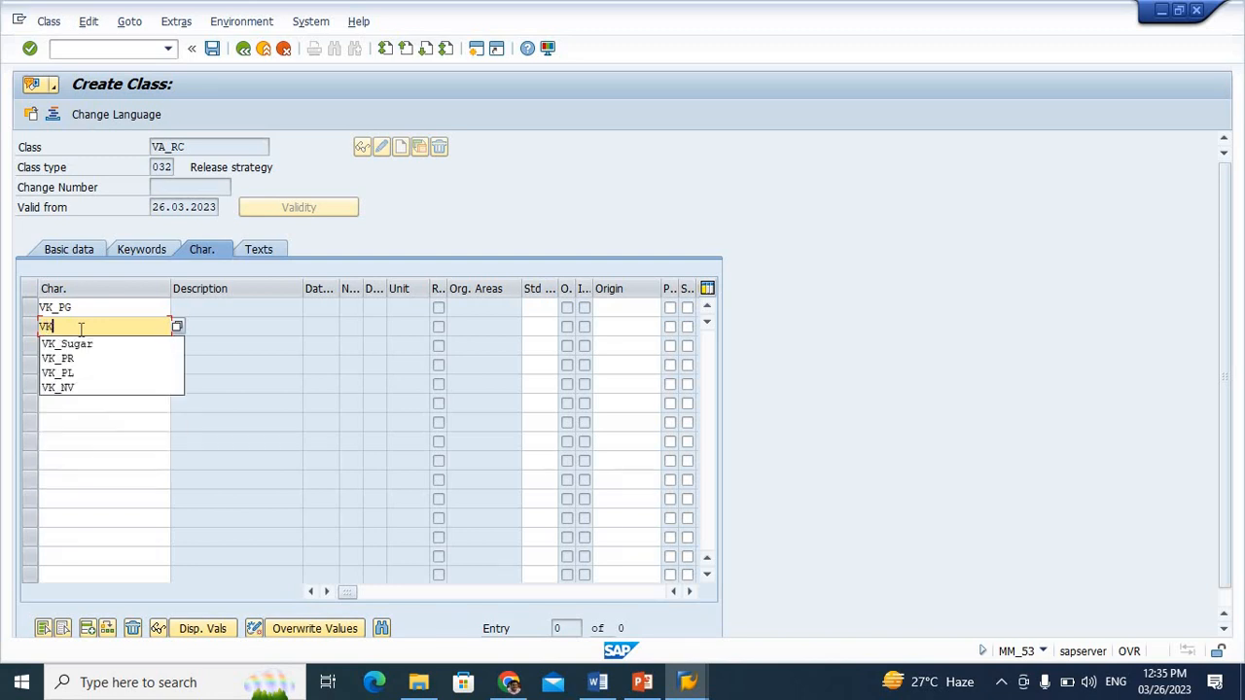
{"action": "type", "text": "_IC"}
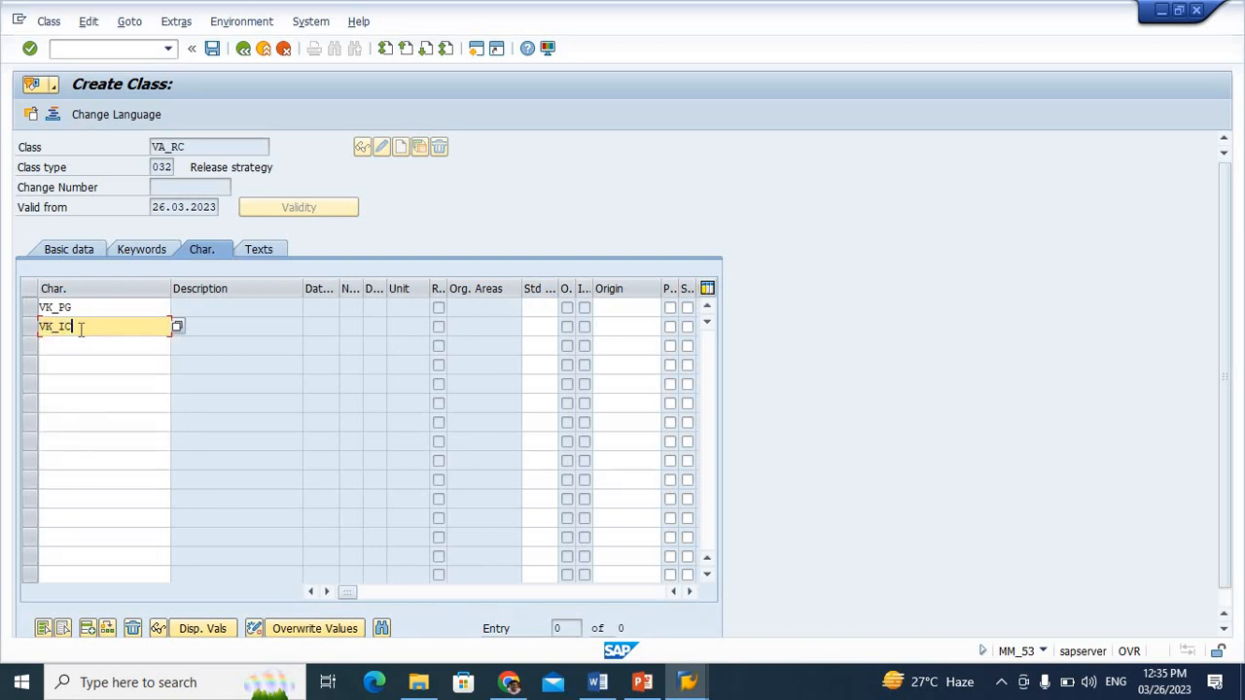
{"action": "key", "text": "Return"}
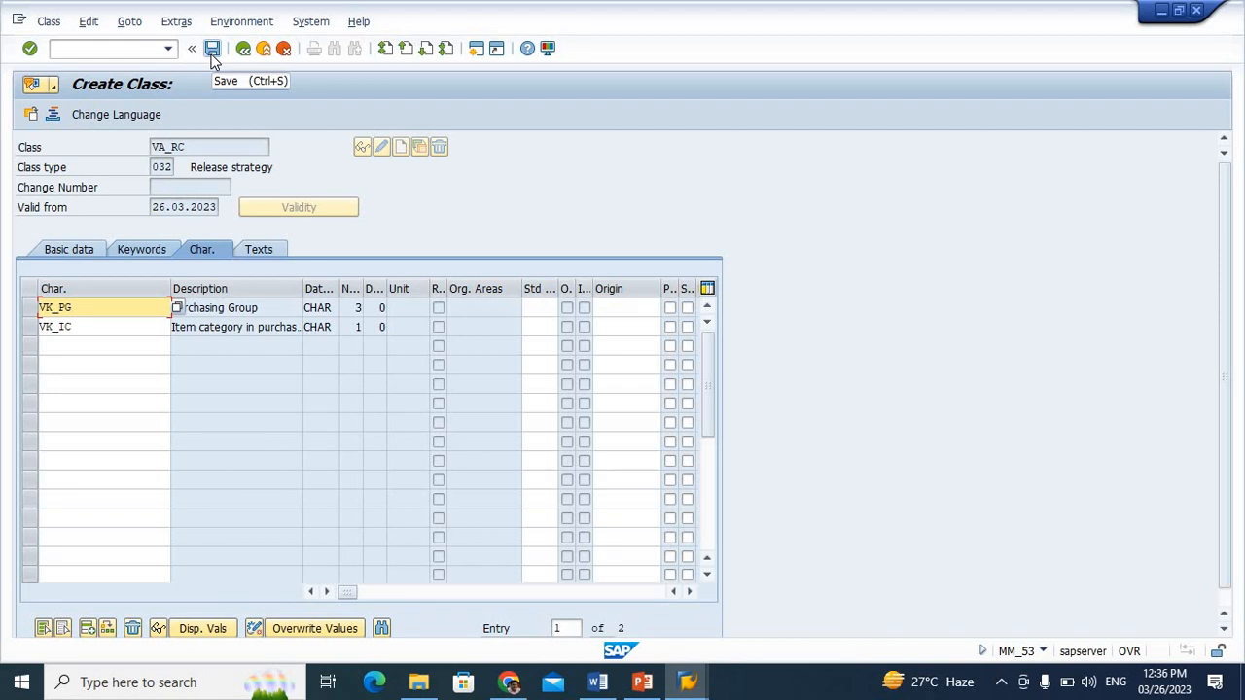
Save class VA_RC and open the Set Up Procedure with Classification activities in the IMG
{"action": "left_click", "coordinate": [214, 52]}
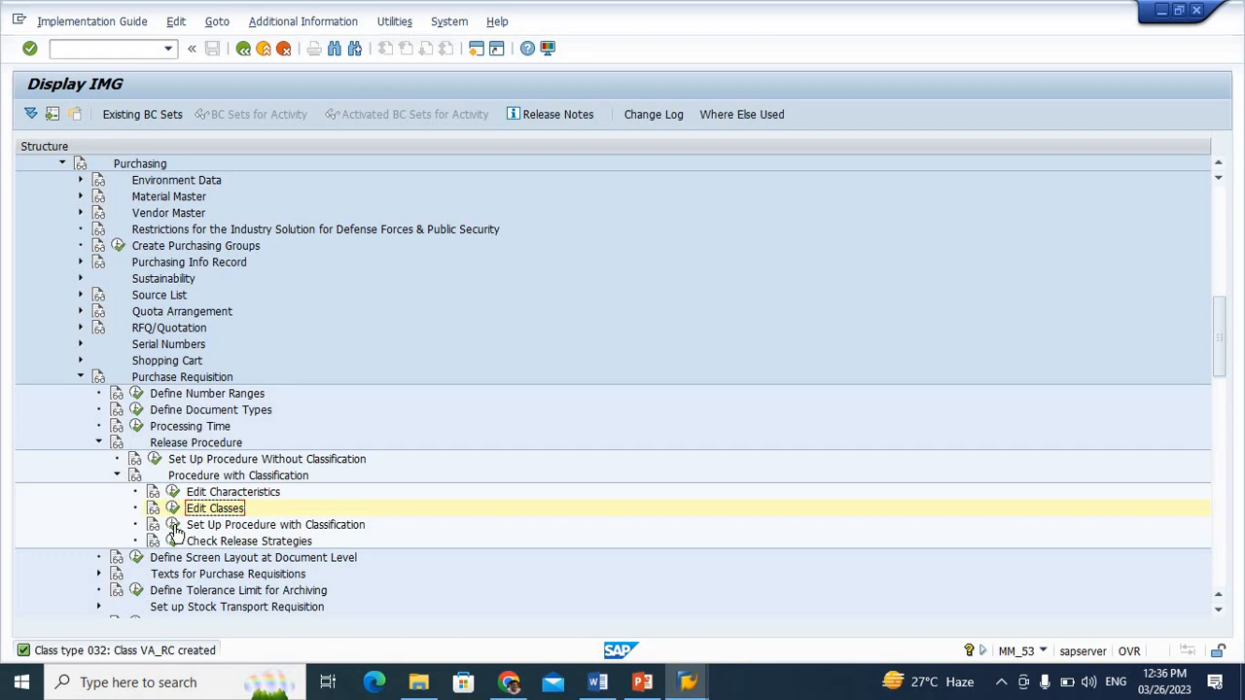
{"action": "left_click", "coordinate": [173, 525]}
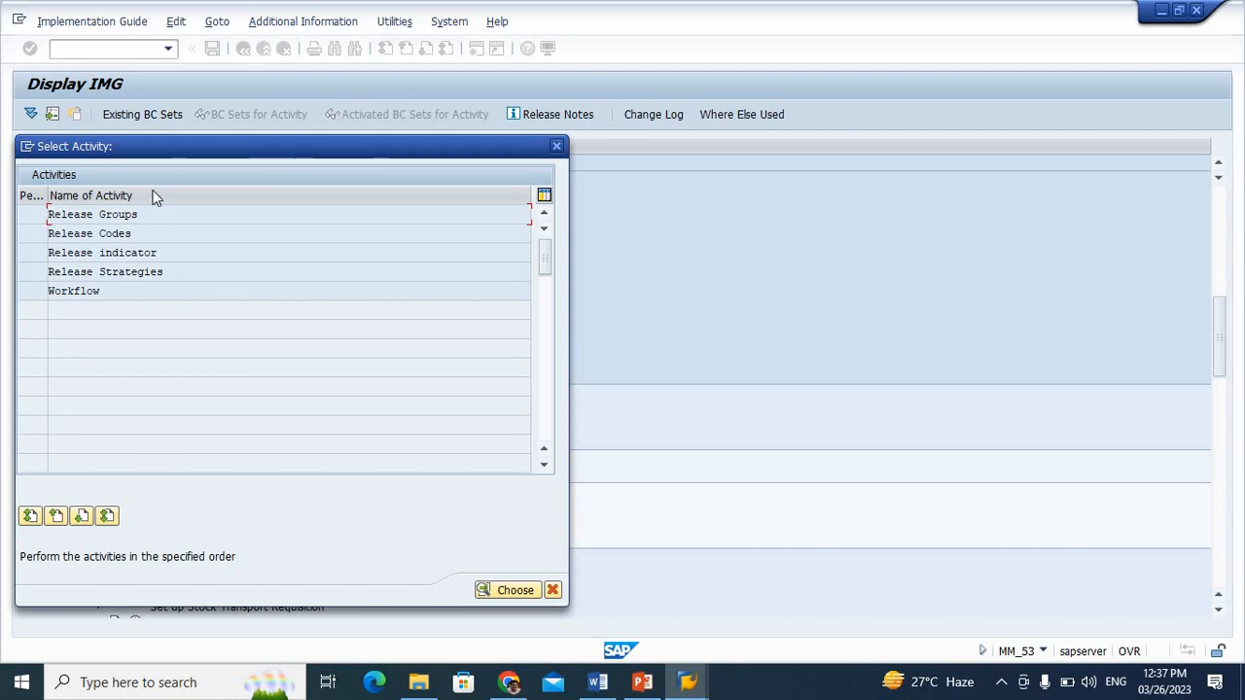
Open the Release Groups activity and delete the existing release group VP with class V_PRC
{"action": "double_click", "coordinate": [125, 216]}
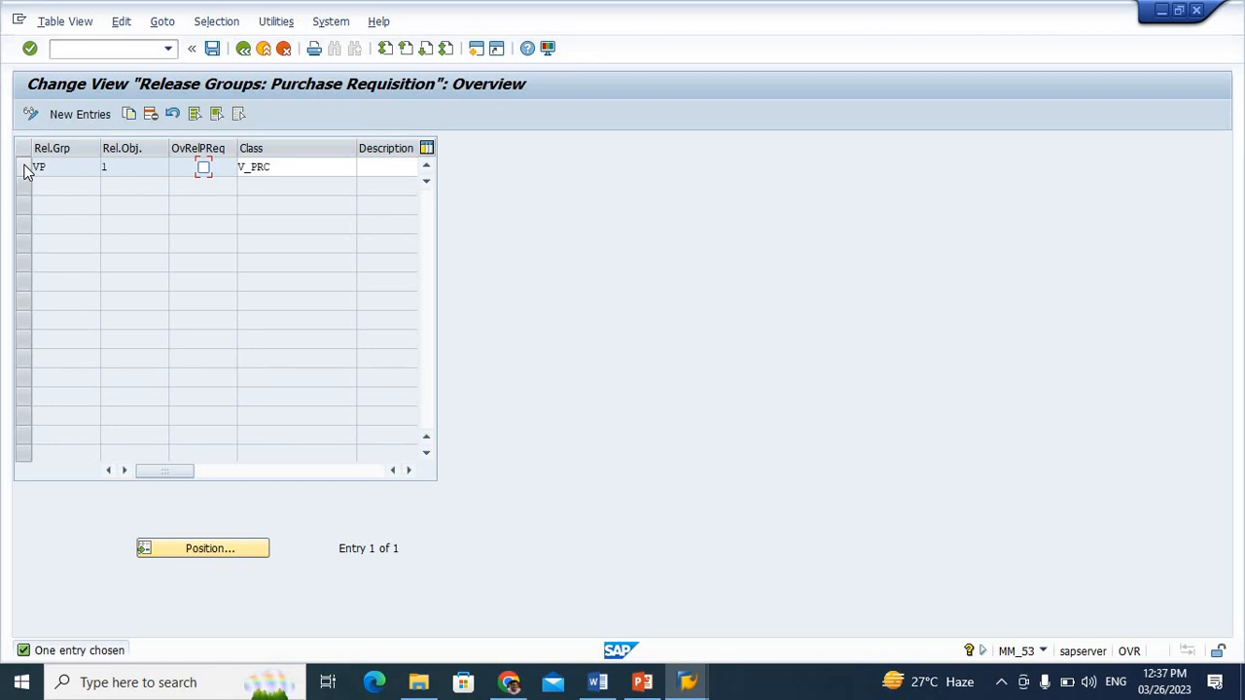
{"action": "left_click", "coordinate": [24, 167]}
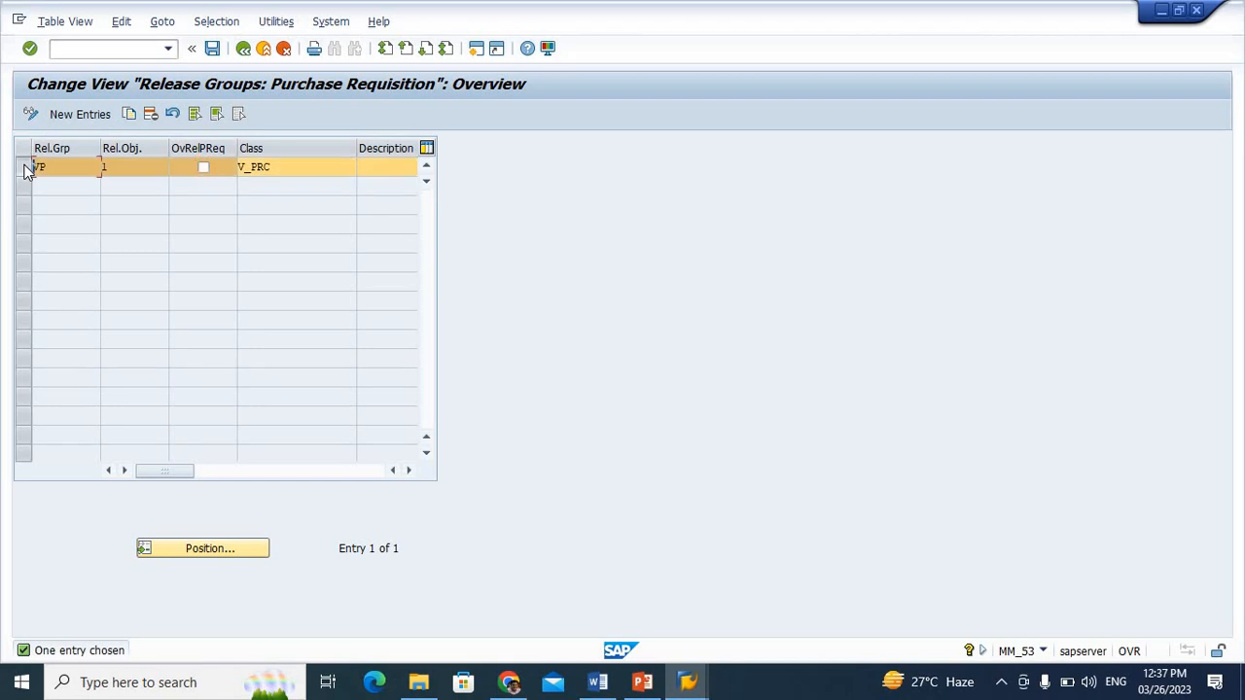
{"action": "left_click", "coordinate": [150, 116]}
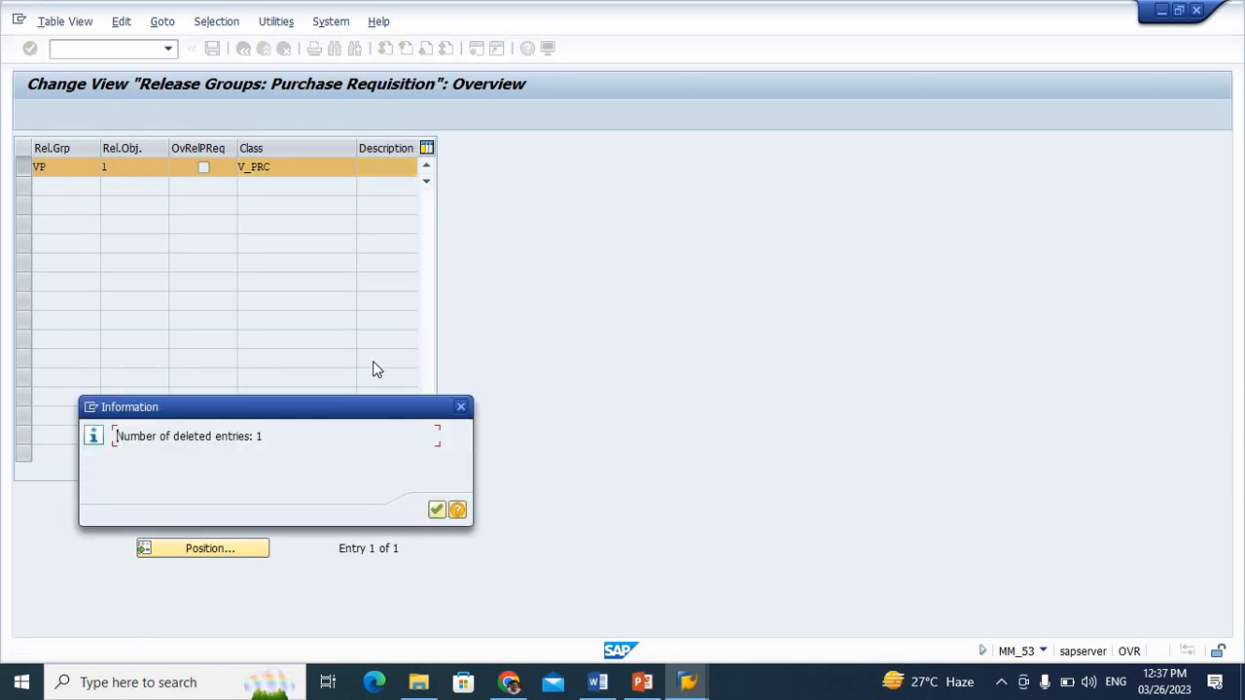
{"action": "left_click", "coordinate": [436, 511]}
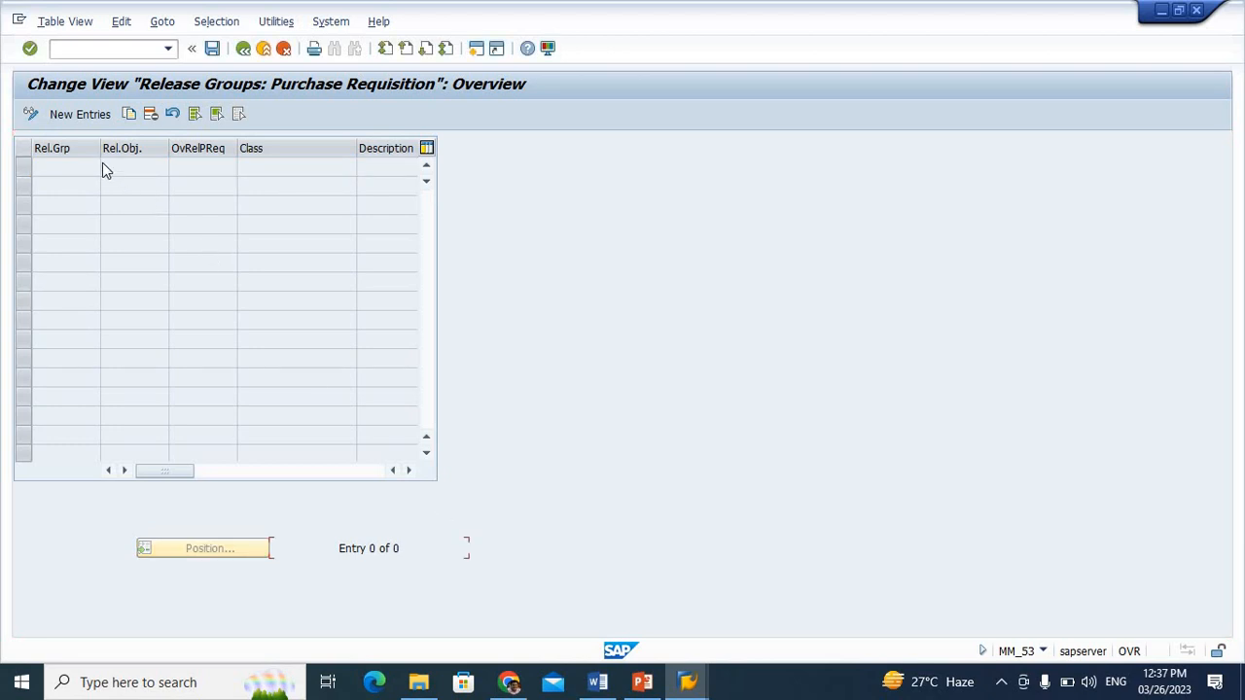
Create release group VK with class VA_RC, save it in the proposed customizing request and return to the activity list
{"action": "left_click", "coordinate": [85, 116]}
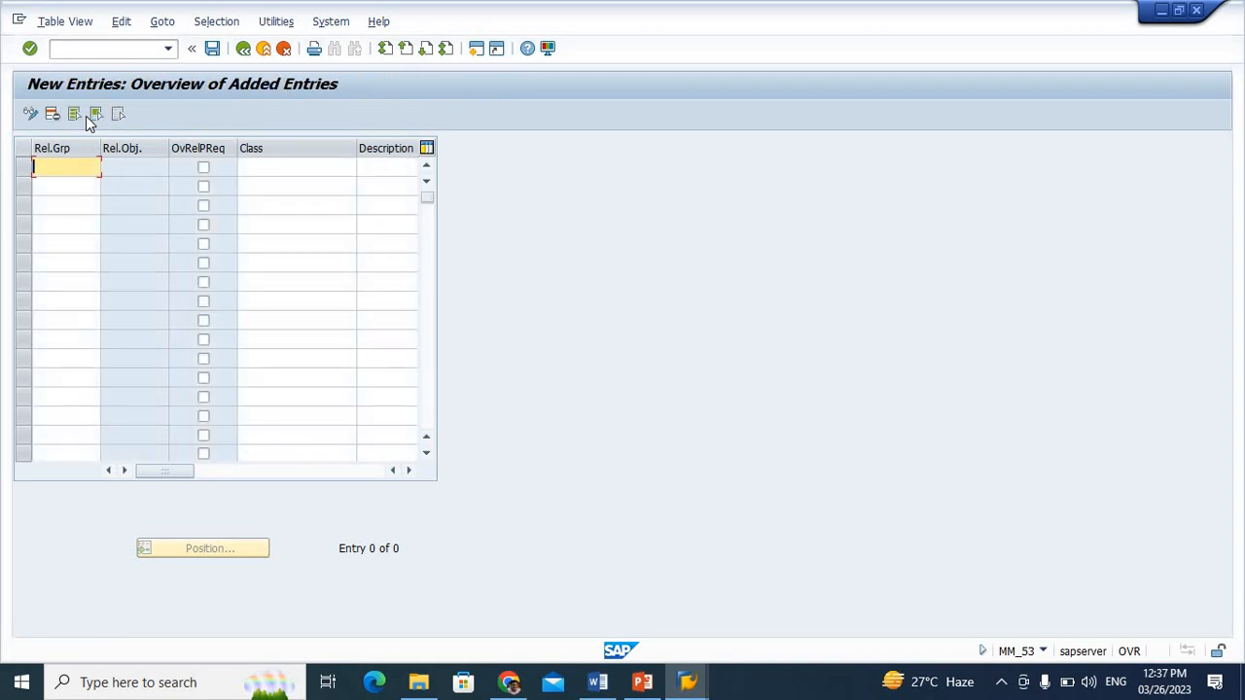
{"action": "type", "text": "VR"}
{"action": "left_click", "coordinate": [303, 166]}
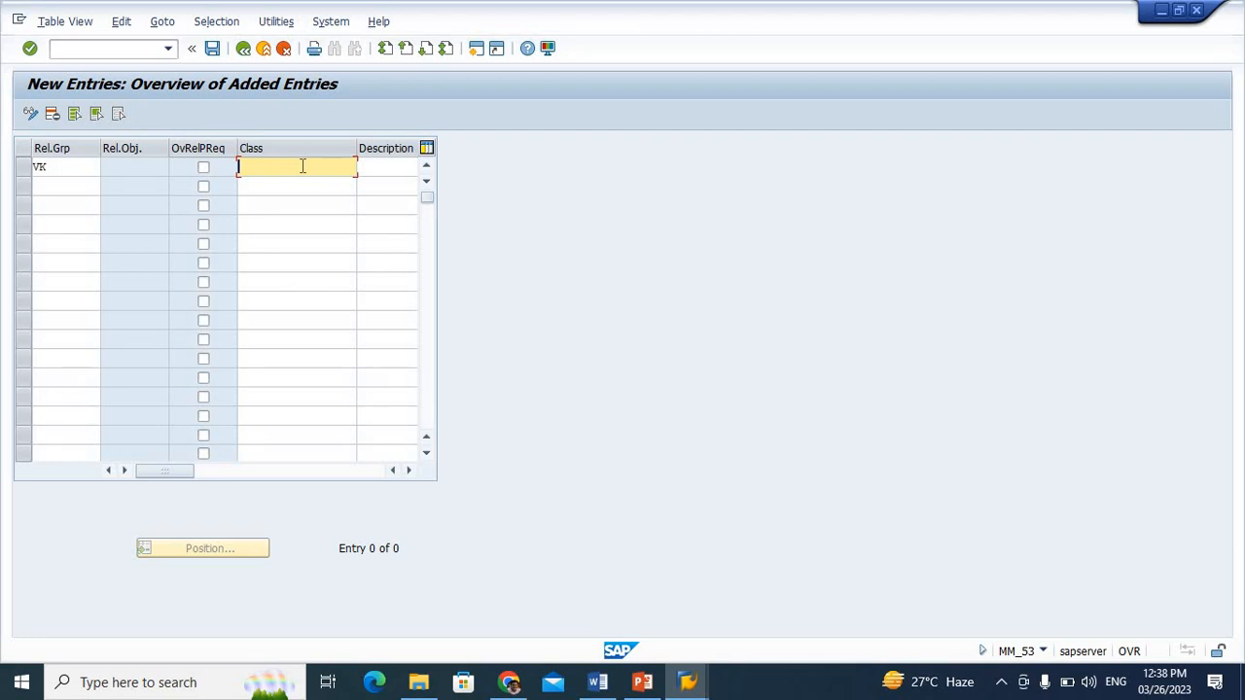
{"action": "type", "text": "V"}
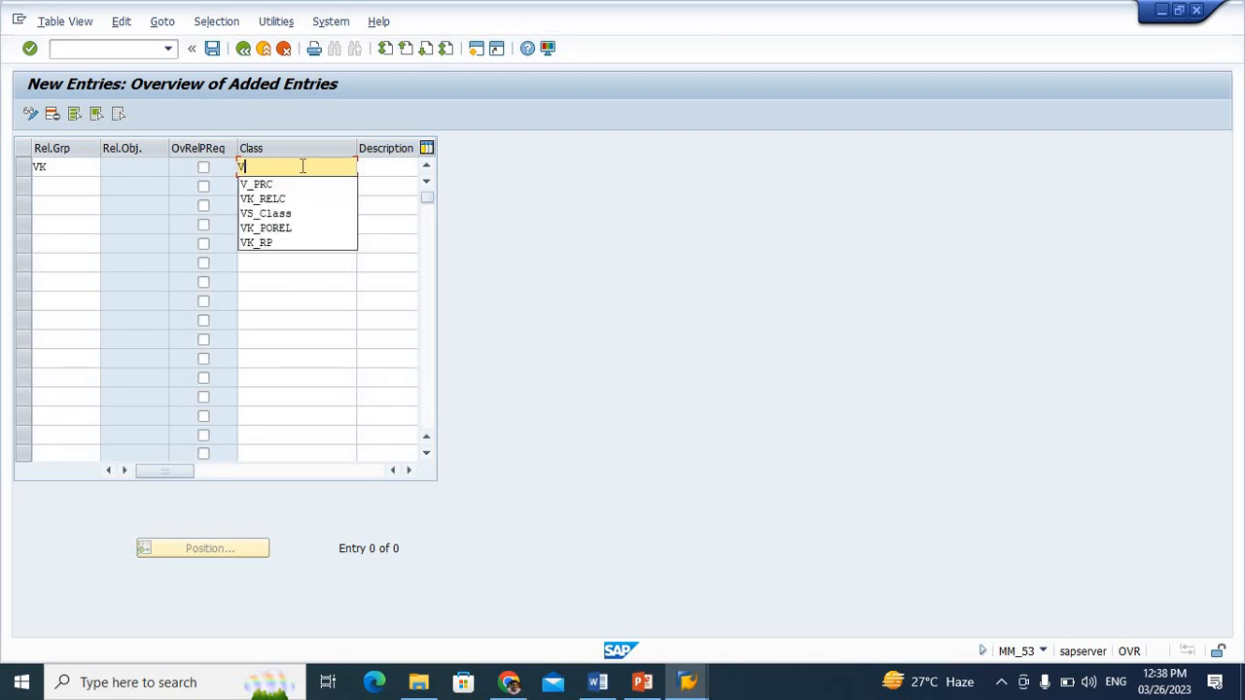
{"action": "type", "text": "A_RC"}
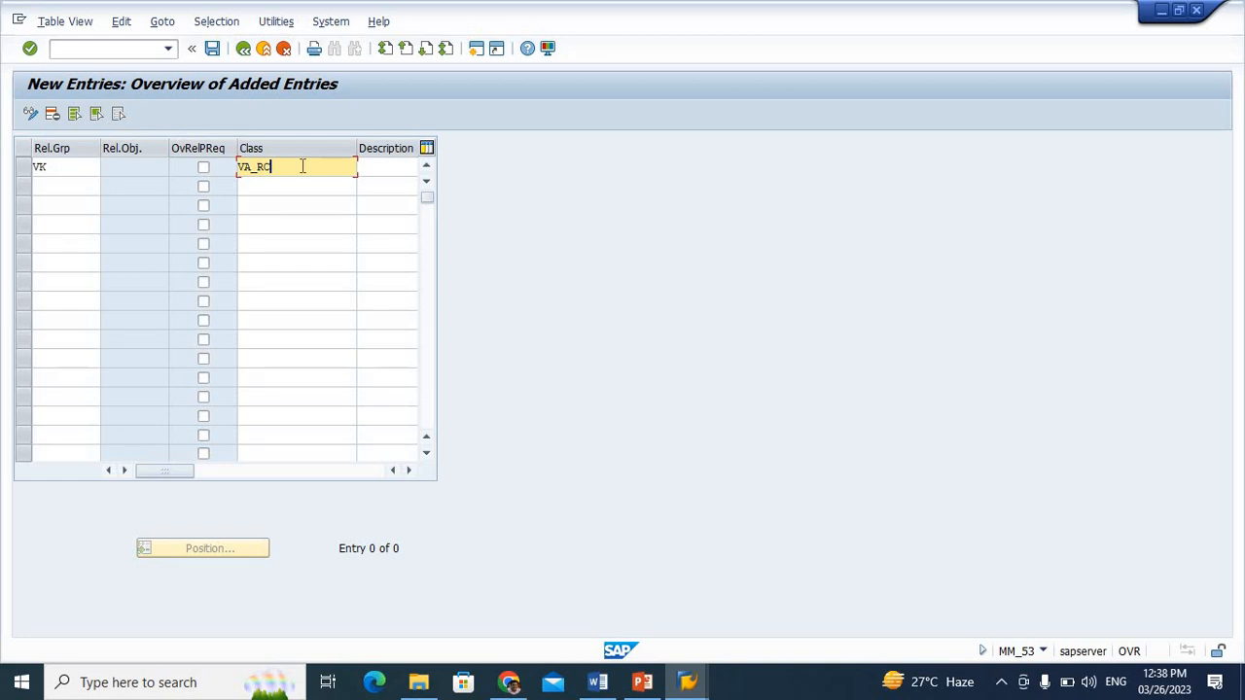
{"action": "left_click", "coordinate": [214, 53]}
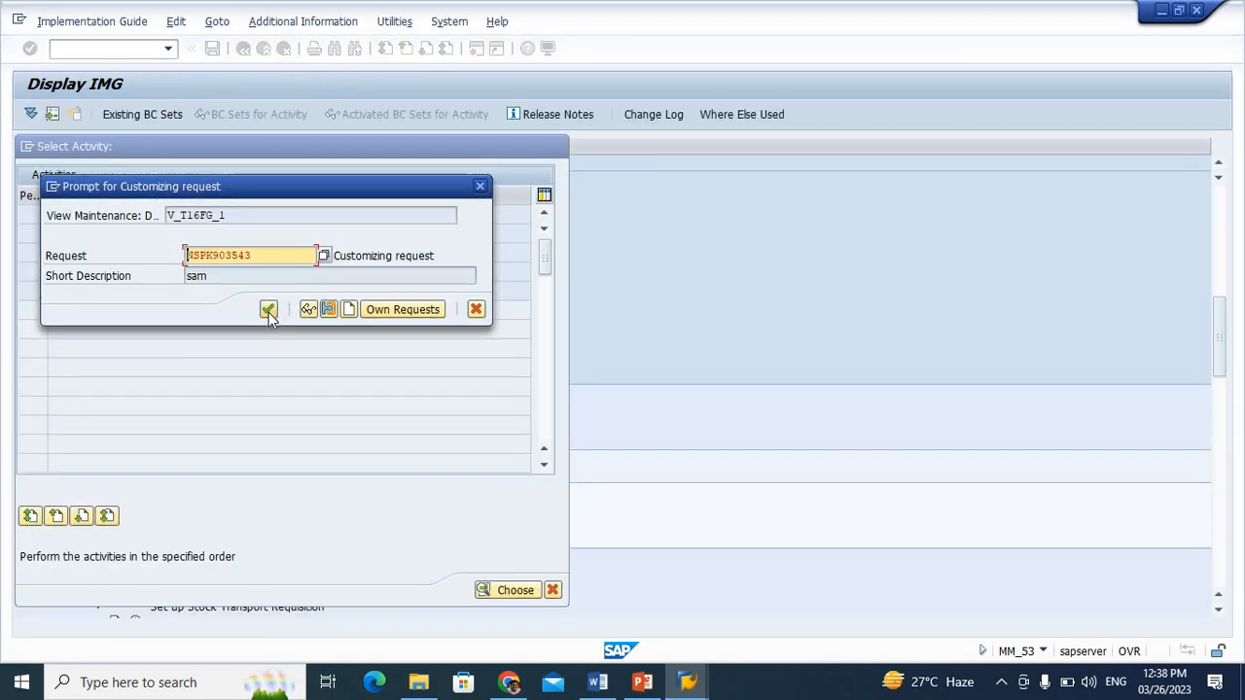
{"action": "left_click", "coordinate": [270, 312]}
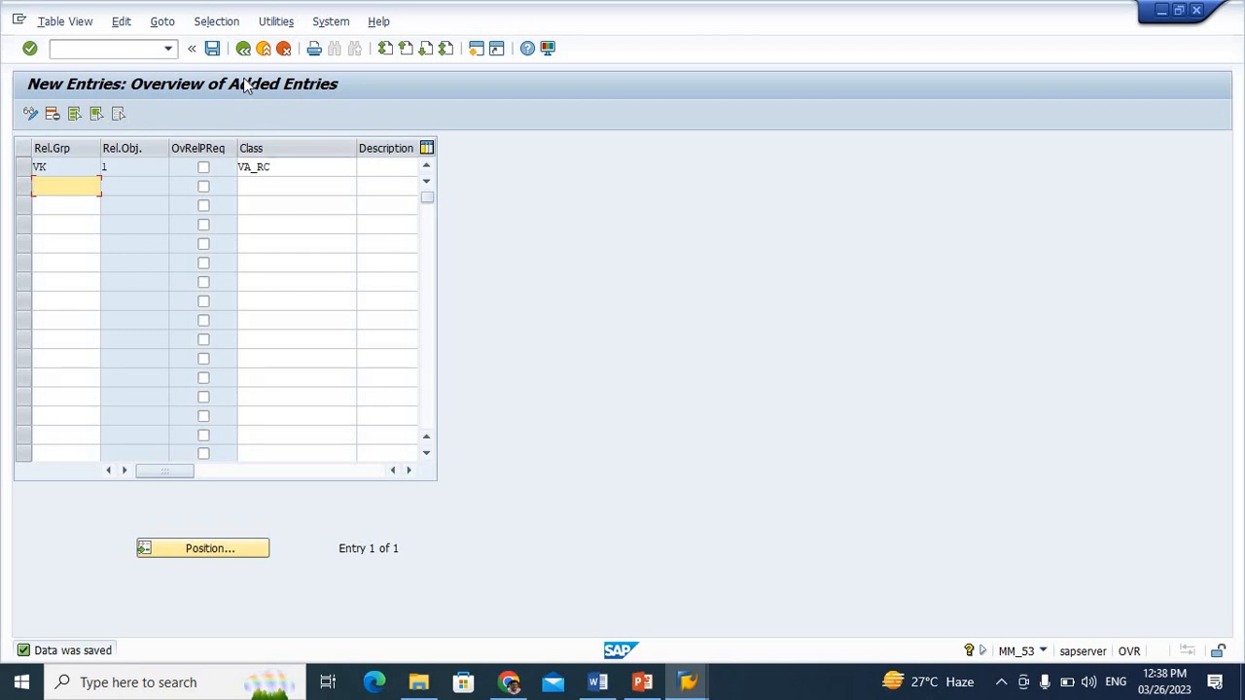
{"action": "left_click", "coordinate": [244, 49]}
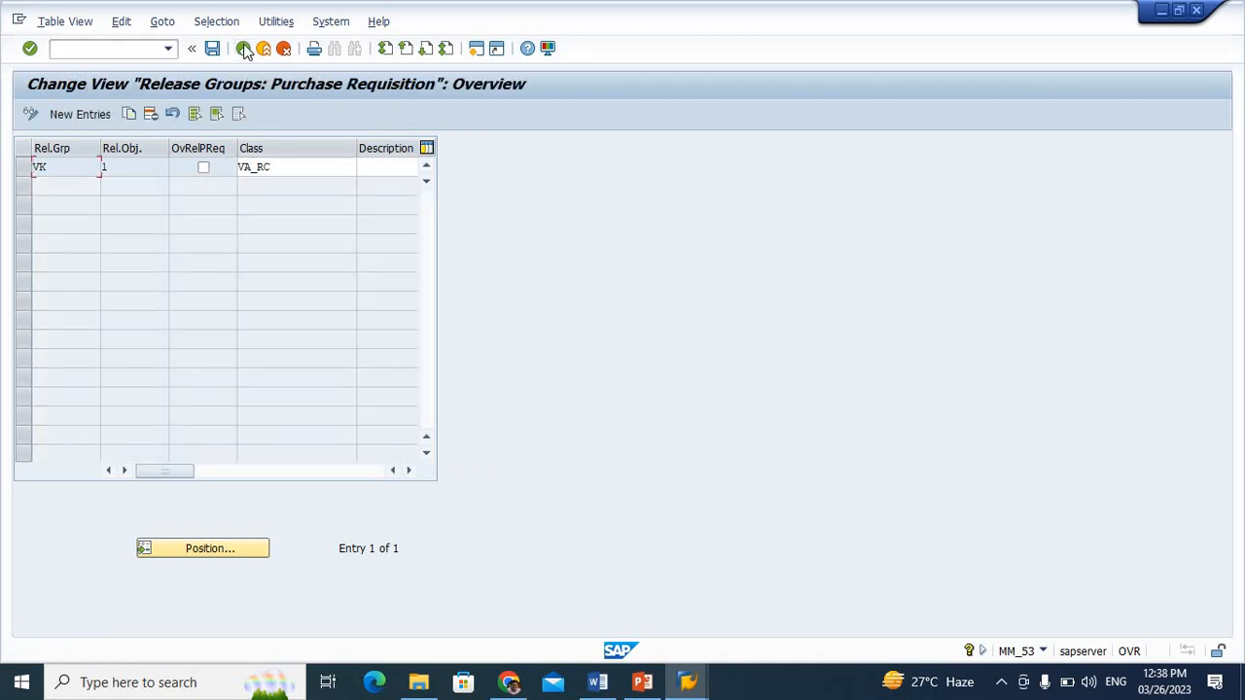
{"action": "left_click", "coordinate": [244, 48]}
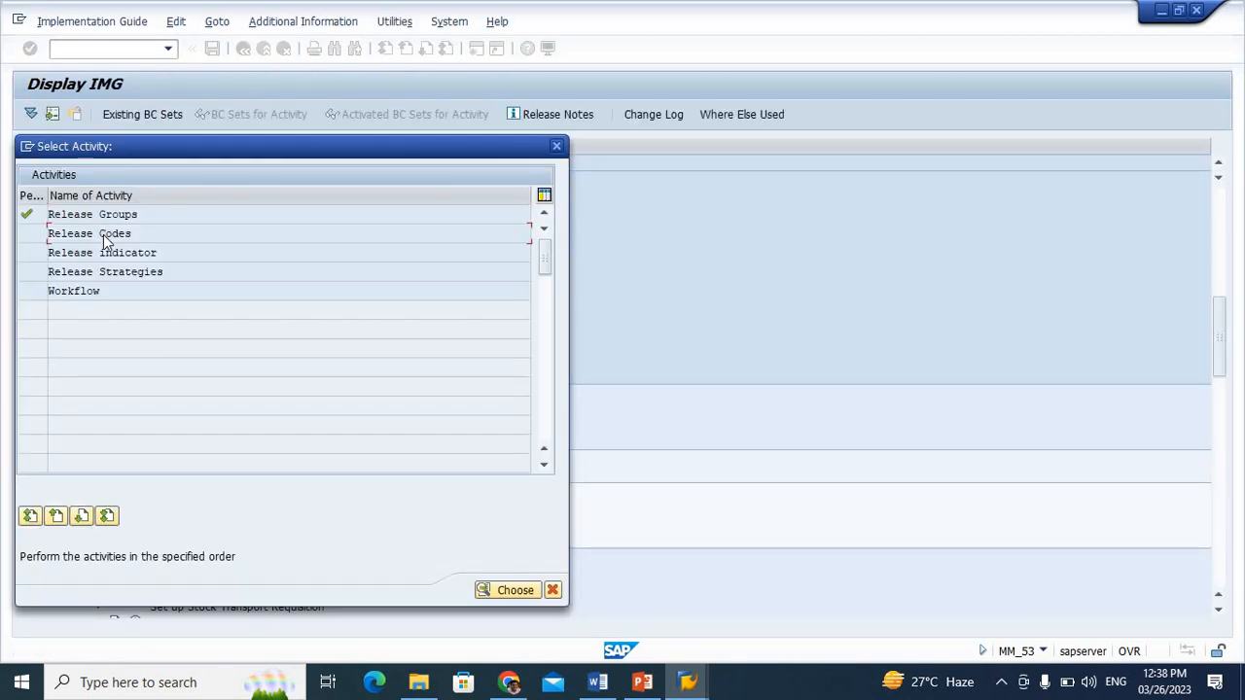
Open the Release Codes activity and add code V1 for group VK with the description "Manager"
{"action": "double_click", "coordinate": [107, 233]}
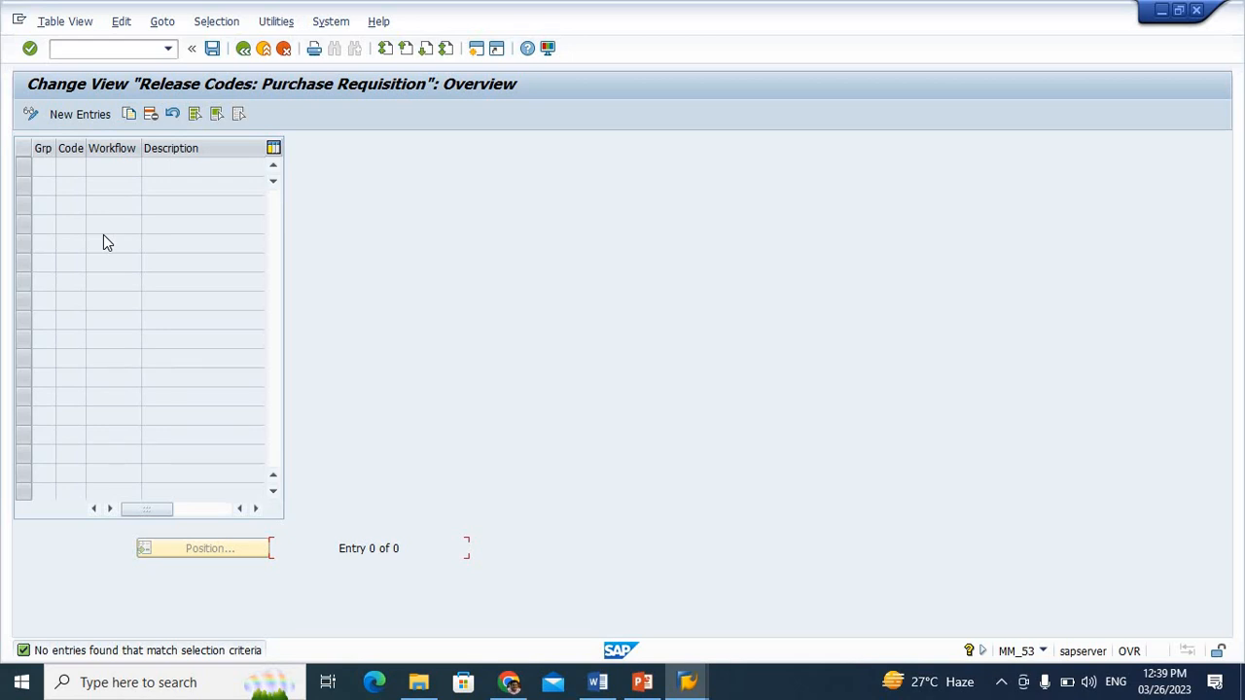
{"action": "left_click", "coordinate": [78, 114]}
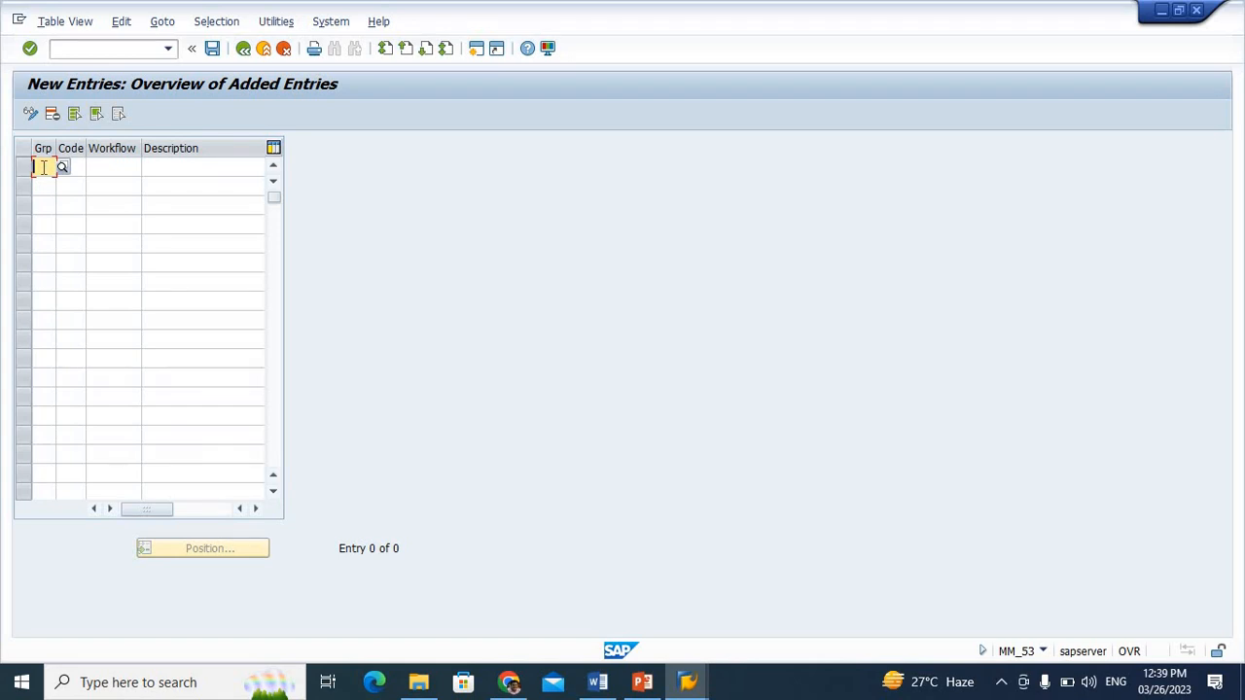
{"action": "type", "text": "VK"}
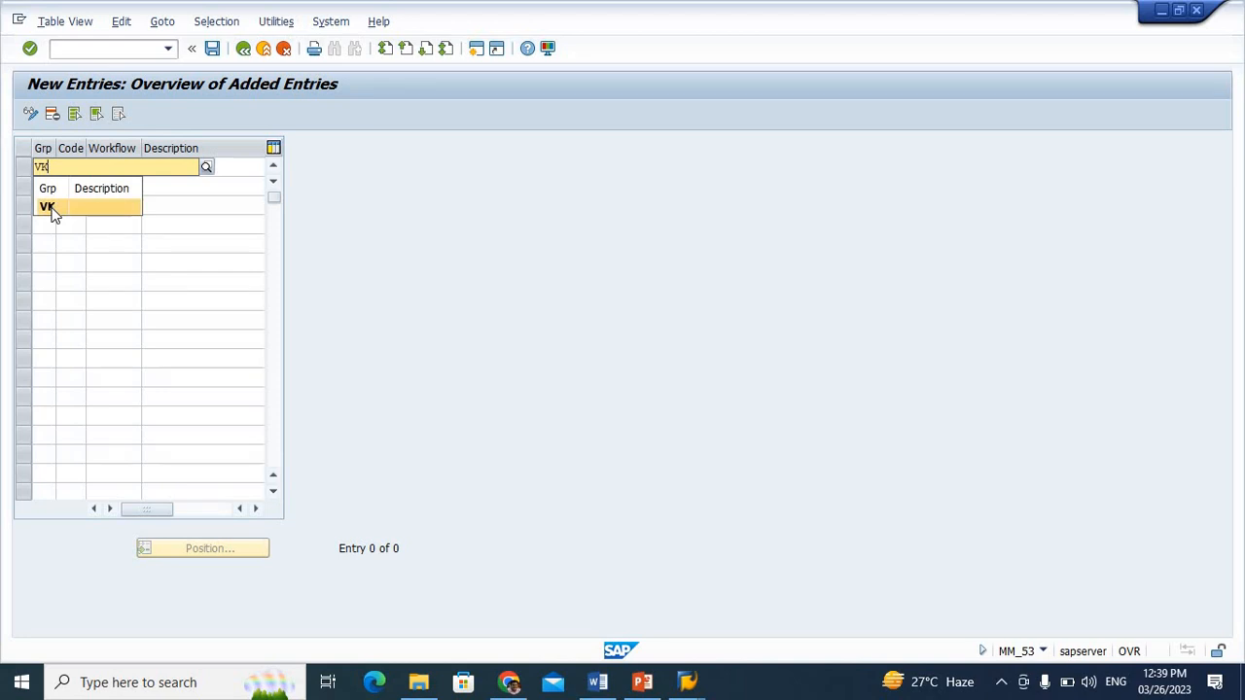
{"action": "left_click", "coordinate": [54, 210]}
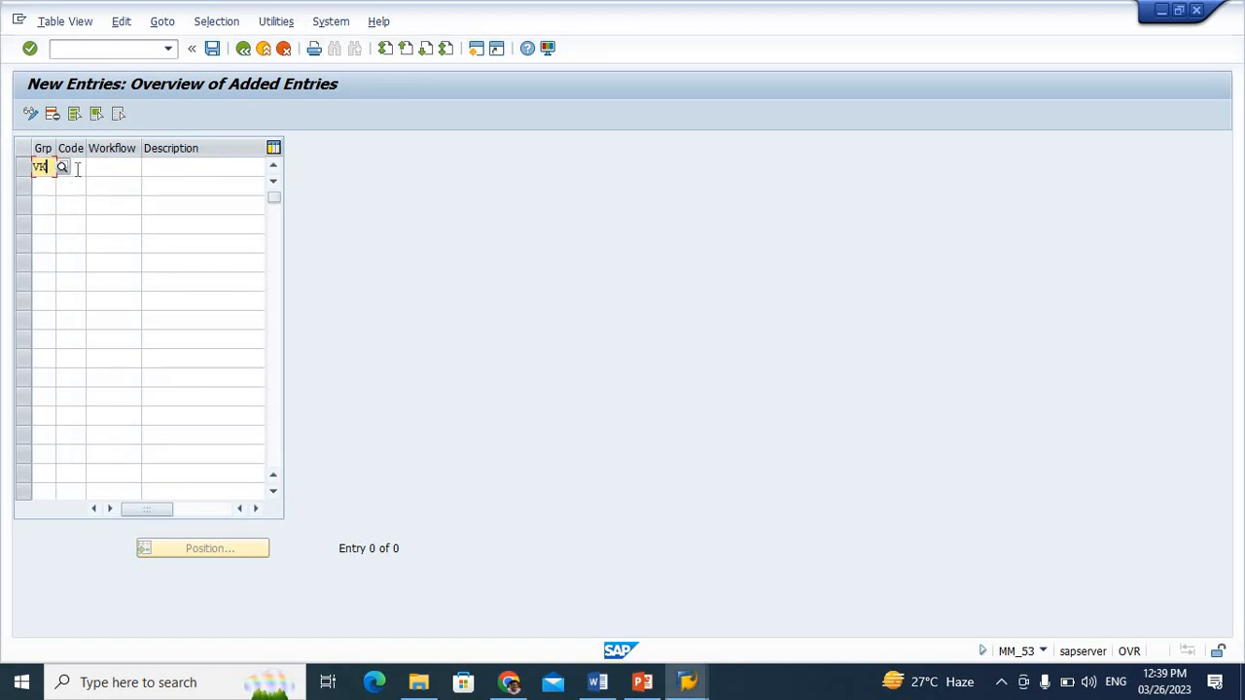
{"action": "left_click", "coordinate": [76, 168]}
{"action": "type", "text": "V1"}
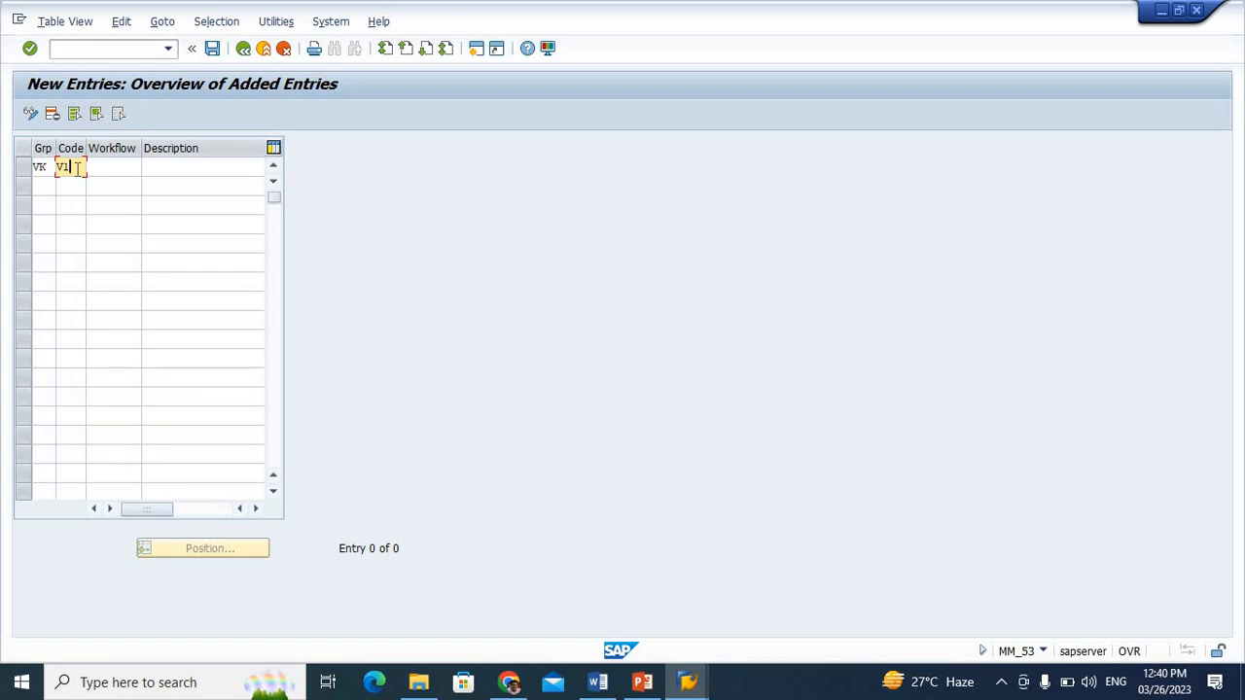
{"action": "left_click", "coordinate": [182, 173]}
{"action": "type", "text": "Ma"}
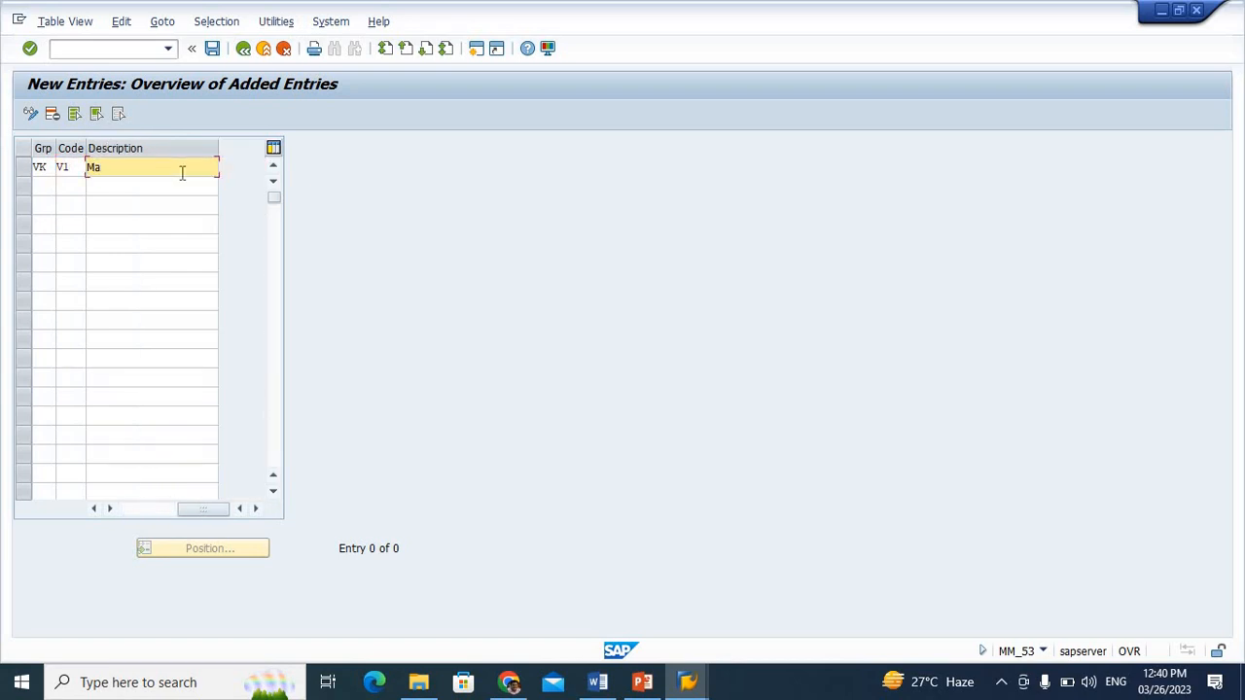
{"action": "type", "text": "nager"}
Add a second release code V2 for group VK with the description "Plant Head"
{"action": "left_click", "coordinate": [44, 185]}
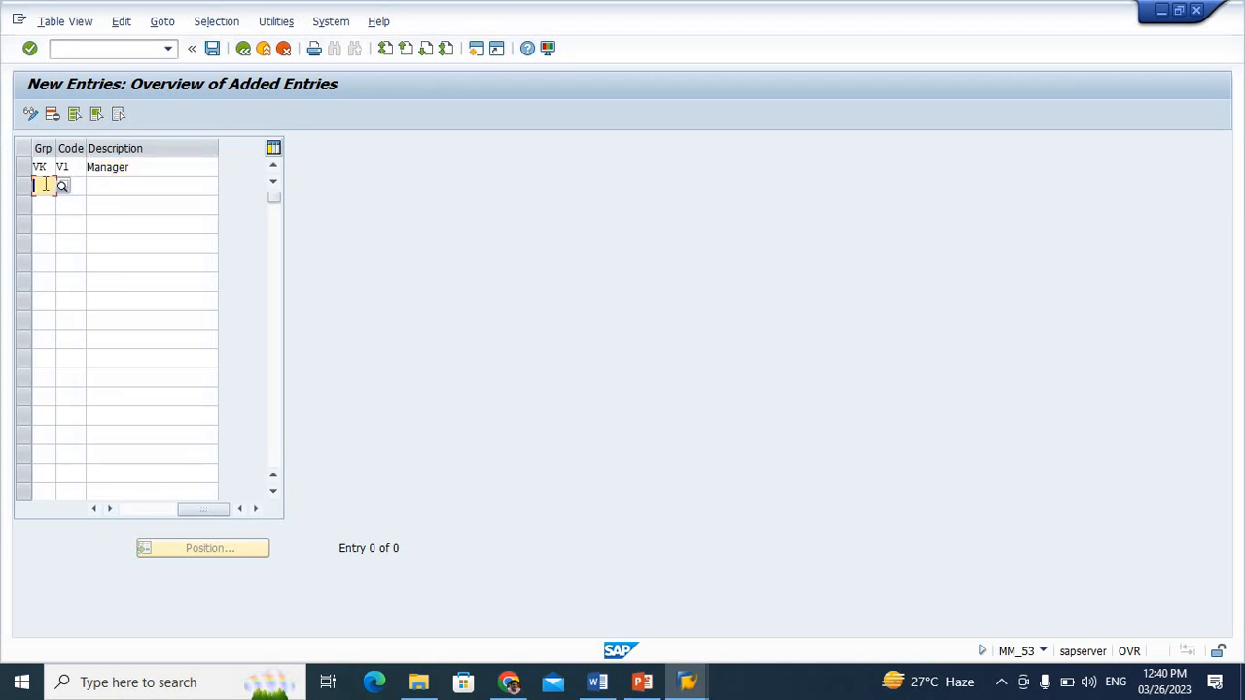
{"action": "type", "text": "VK"}
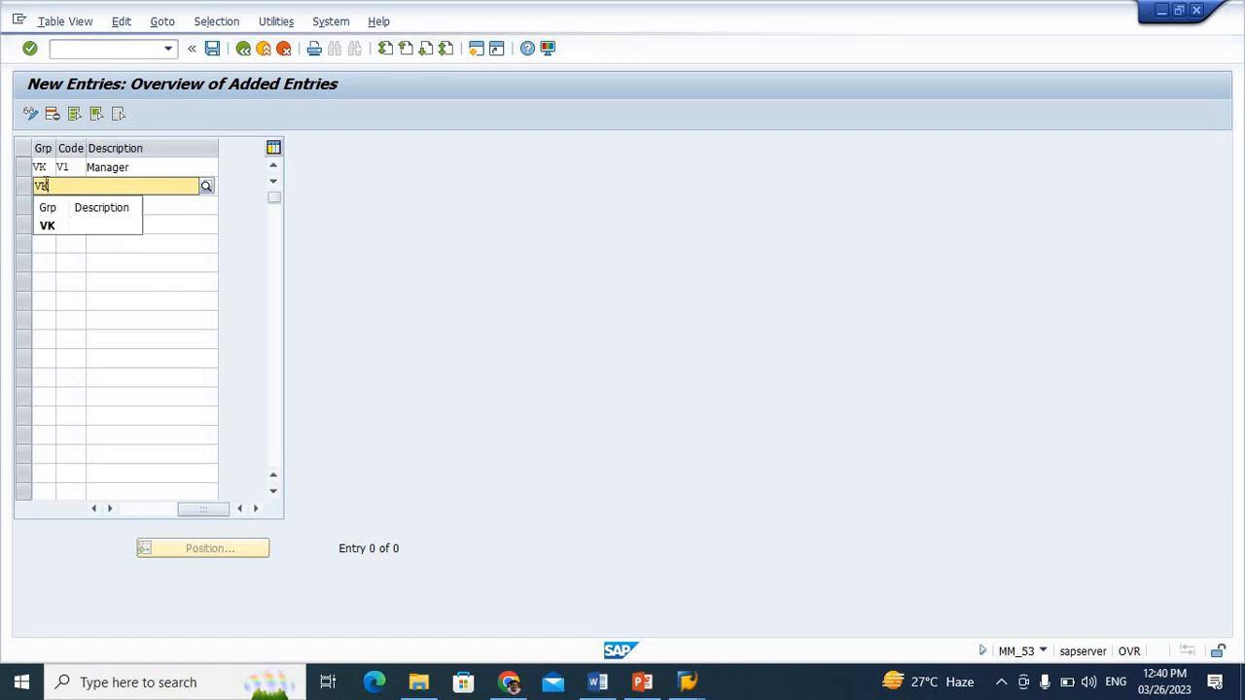
{"action": "left_click", "coordinate": [52, 227]}
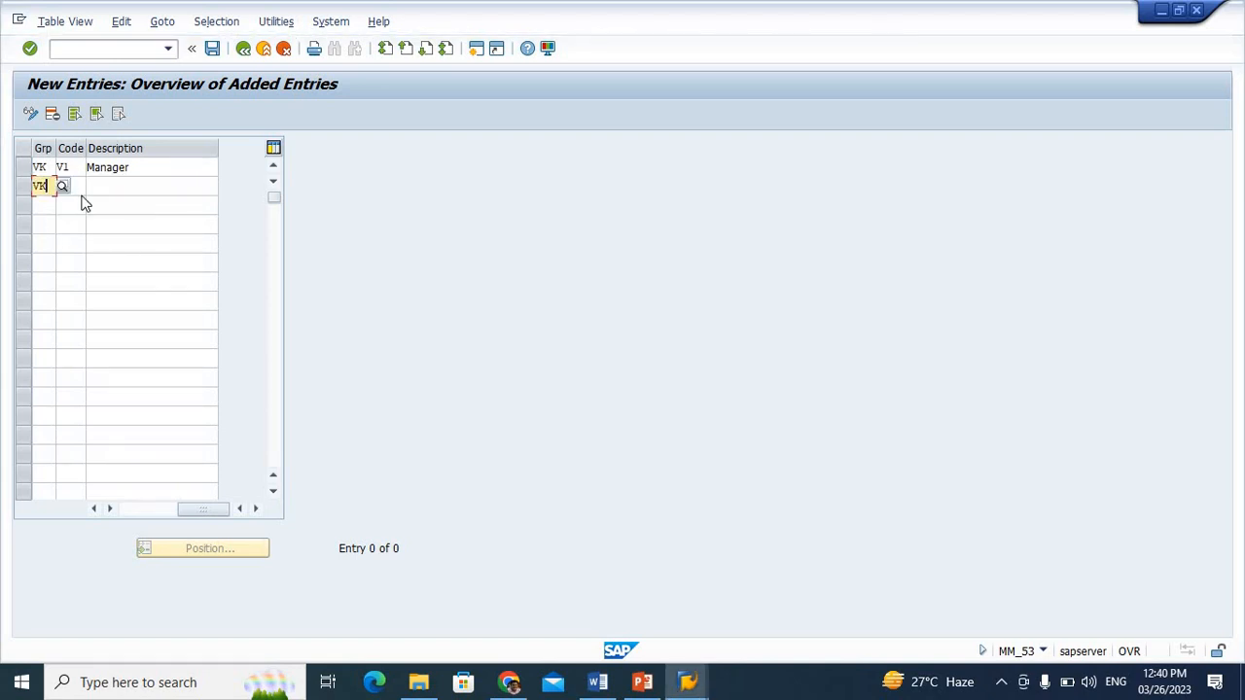
{"action": "left_click", "coordinate": [82, 186]}
{"action": "type", "text": "V2"}
{"action": "left_click", "coordinate": [128, 185]}
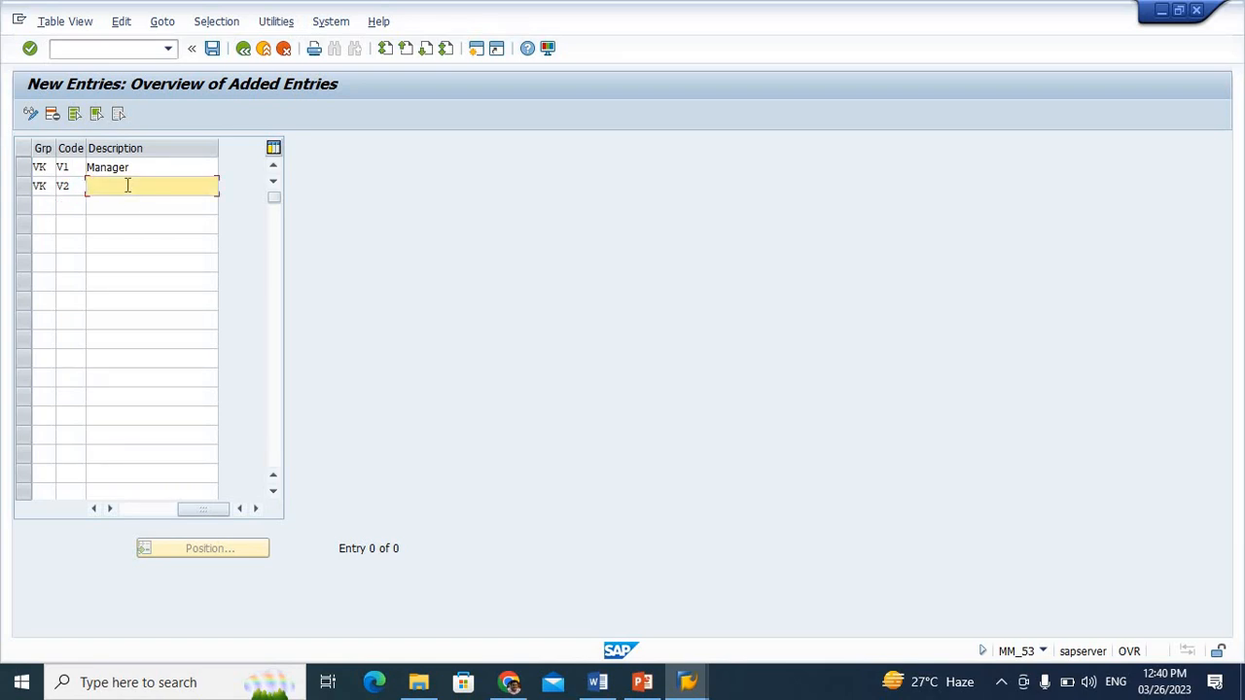
{"action": "type", "text": "Plant Head"}
Save the release codes in the proposed customizing request and return to the activity list
{"action": "left_click", "coordinate": [212, 49]}
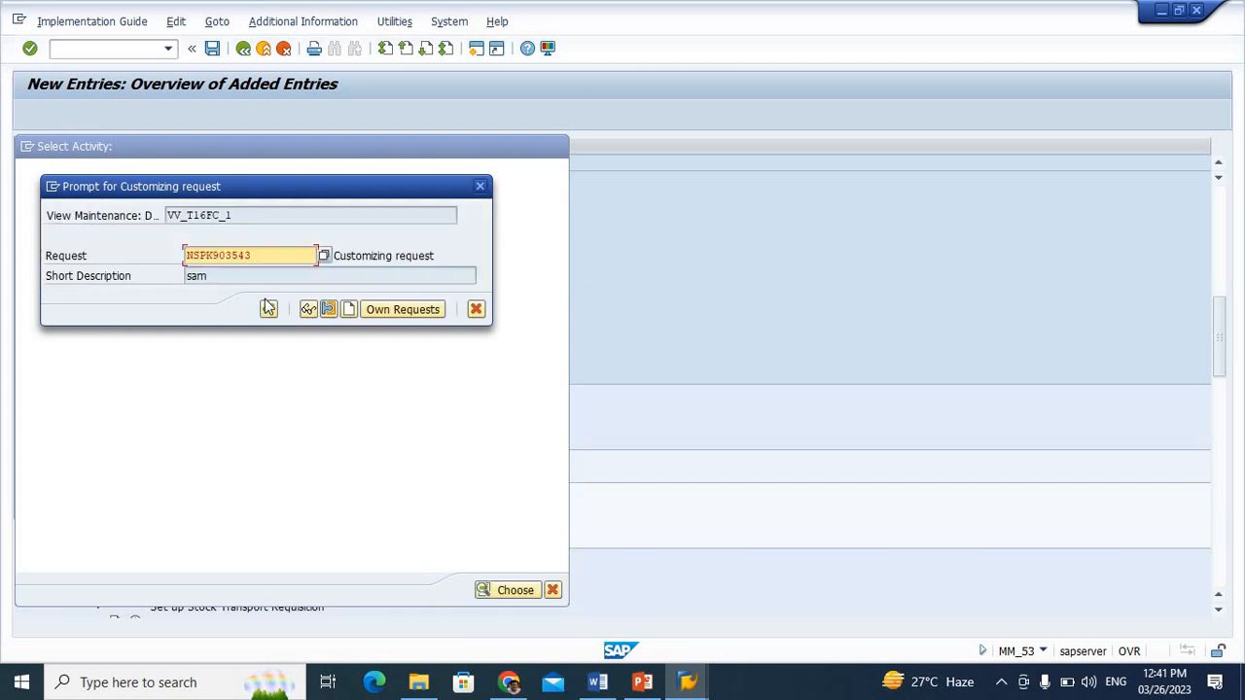
{"action": "left_click", "coordinate": [269, 308]}
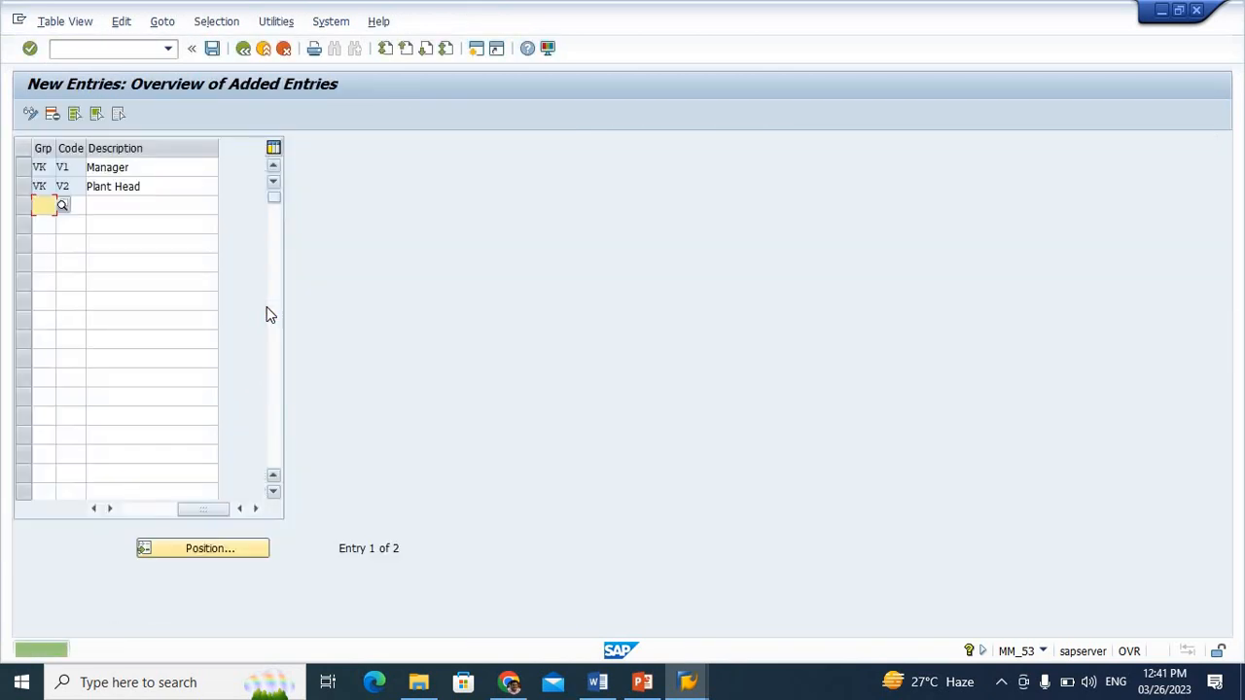
{"action": "left_click", "coordinate": [244, 51]}
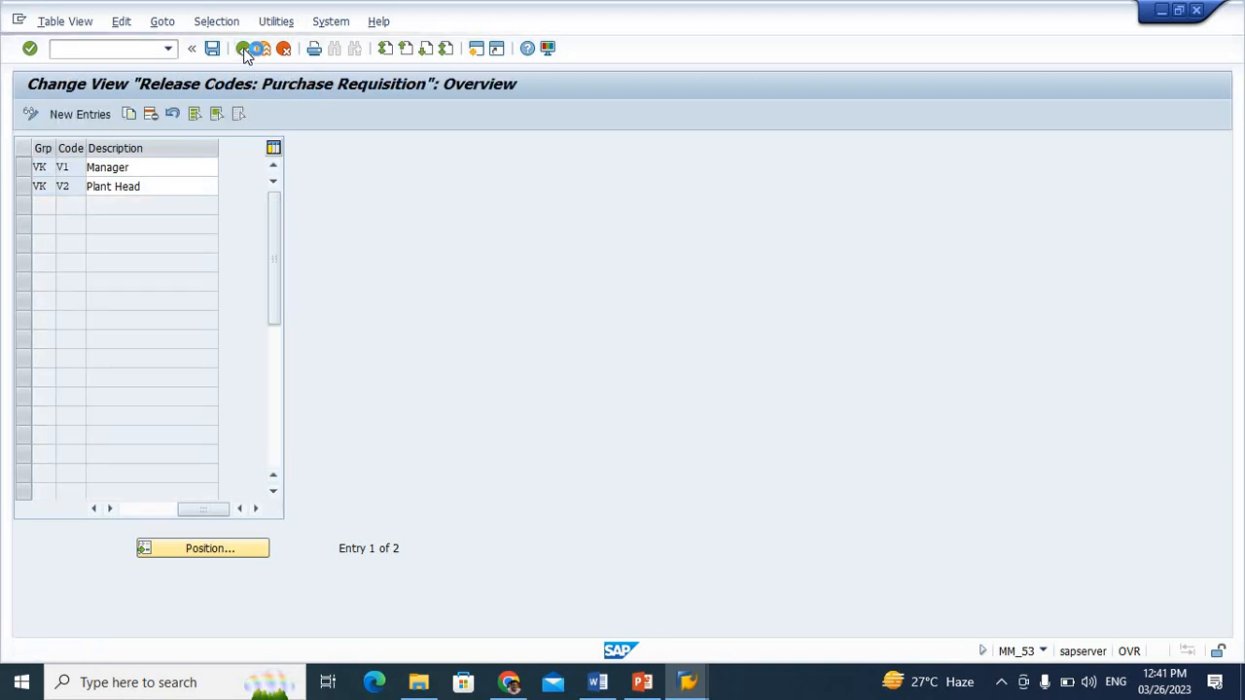
{"action": "left_click", "coordinate": [244, 51]}
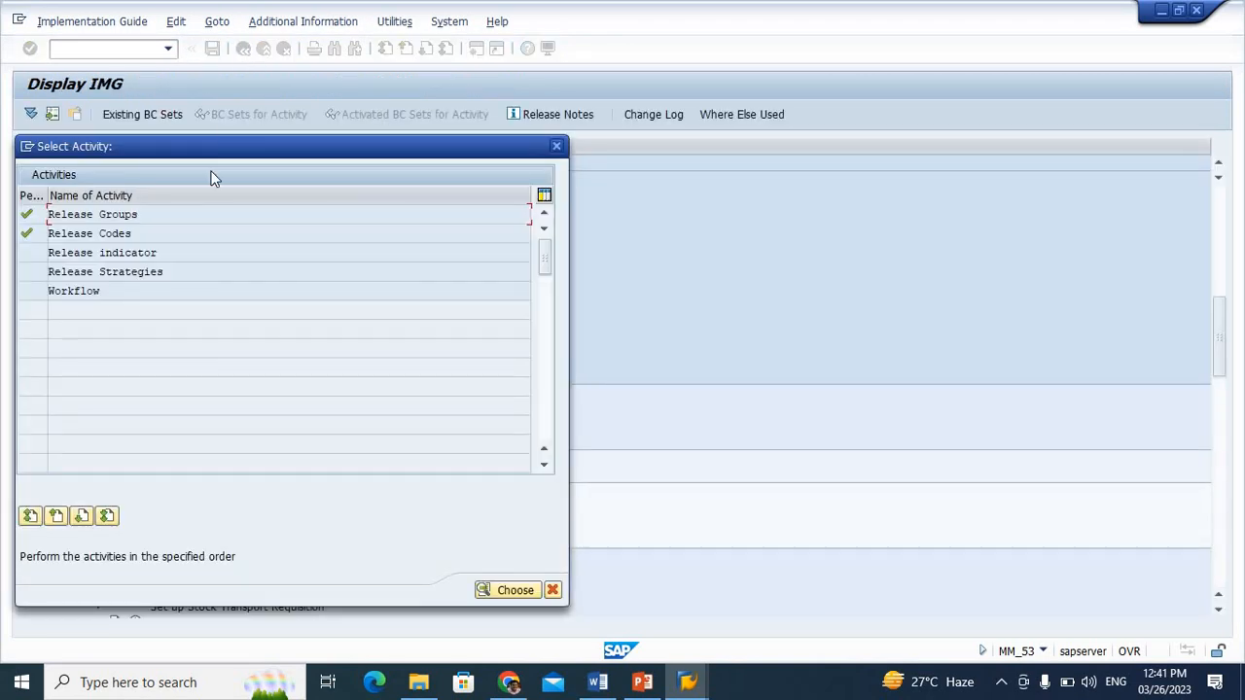
Check the existing release indicators in the Release indicator activity, save the overview and return to the activity list
{"action": "double_click", "coordinate": [95, 252]}
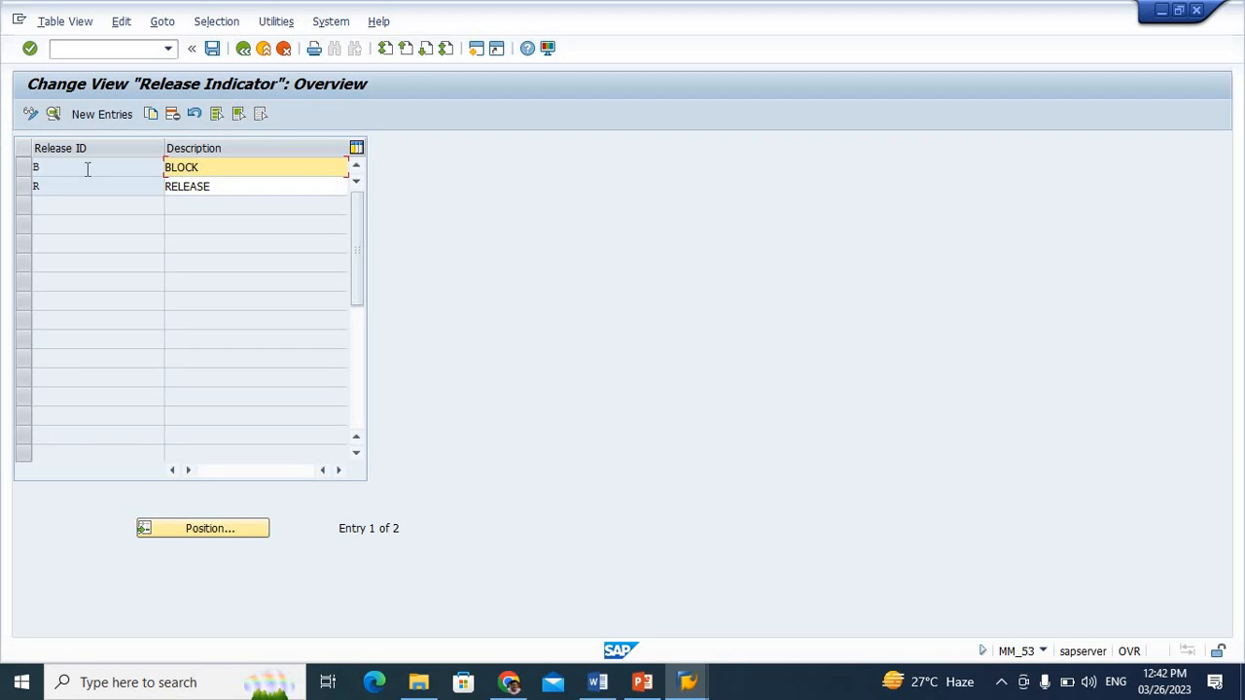
{"action": "left_click", "coordinate": [212, 48]}
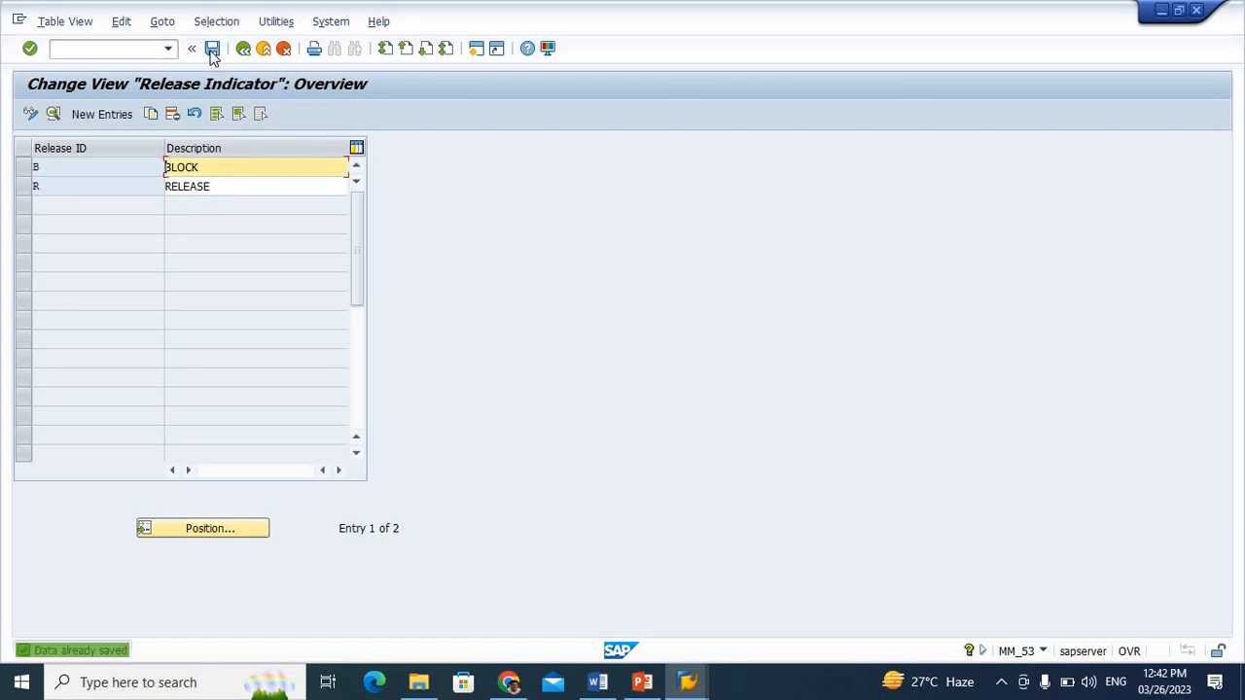
{"action": "left_click", "coordinate": [244, 50]}
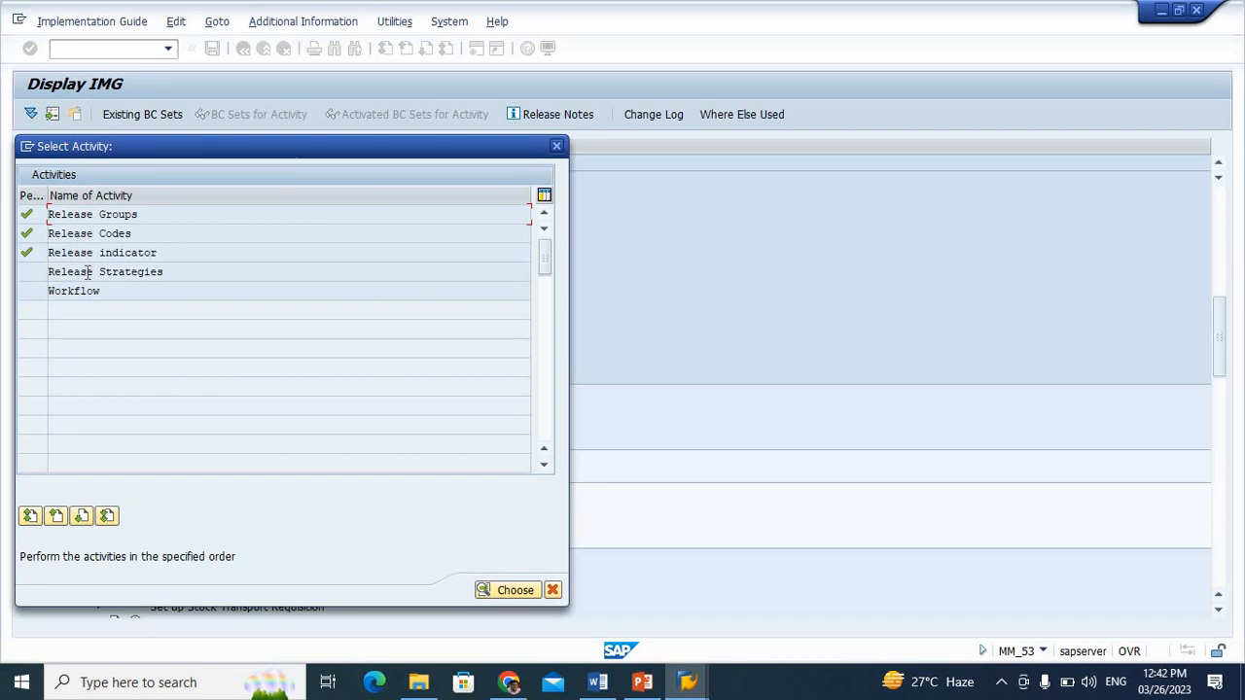
Open the Release Strategies activity and start a new entry for release group VK
{"action": "left_click", "coordinate": [87, 273]}
{"action": "double_click", "coordinate": [86, 272]}
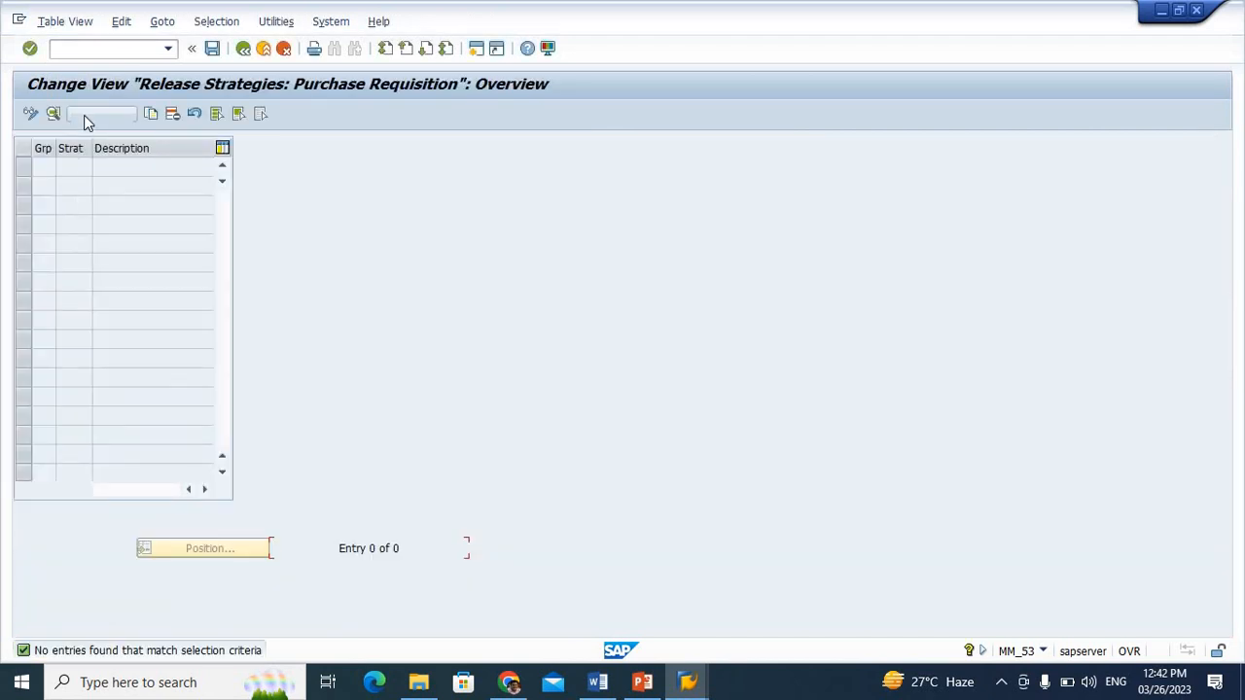
{"action": "left_click", "coordinate": [84, 114]}
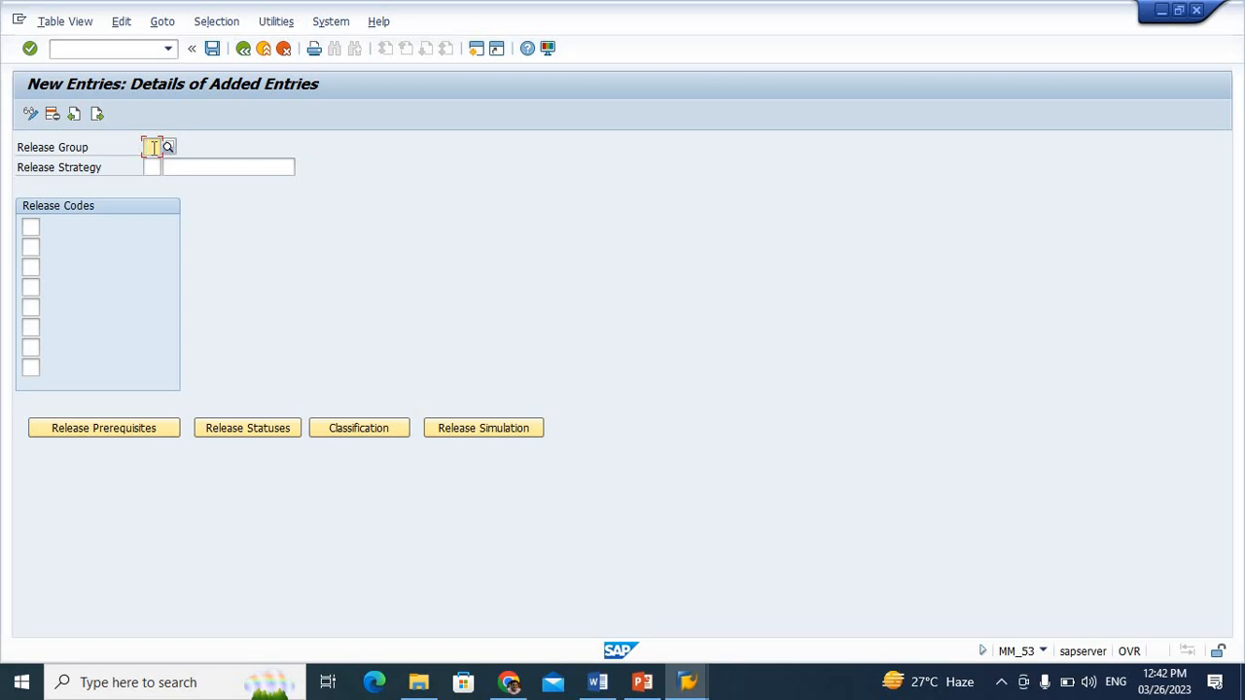
{"action": "type", "text": "VK"}
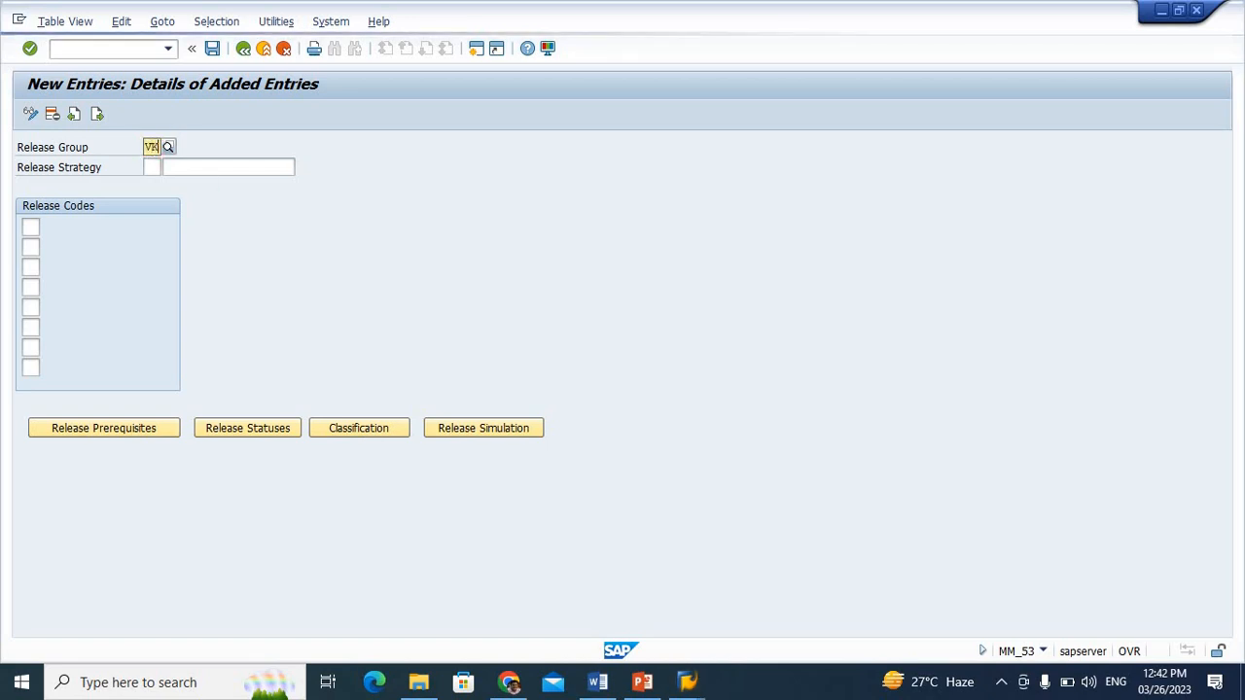
{"action": "key", "text": "F4"}
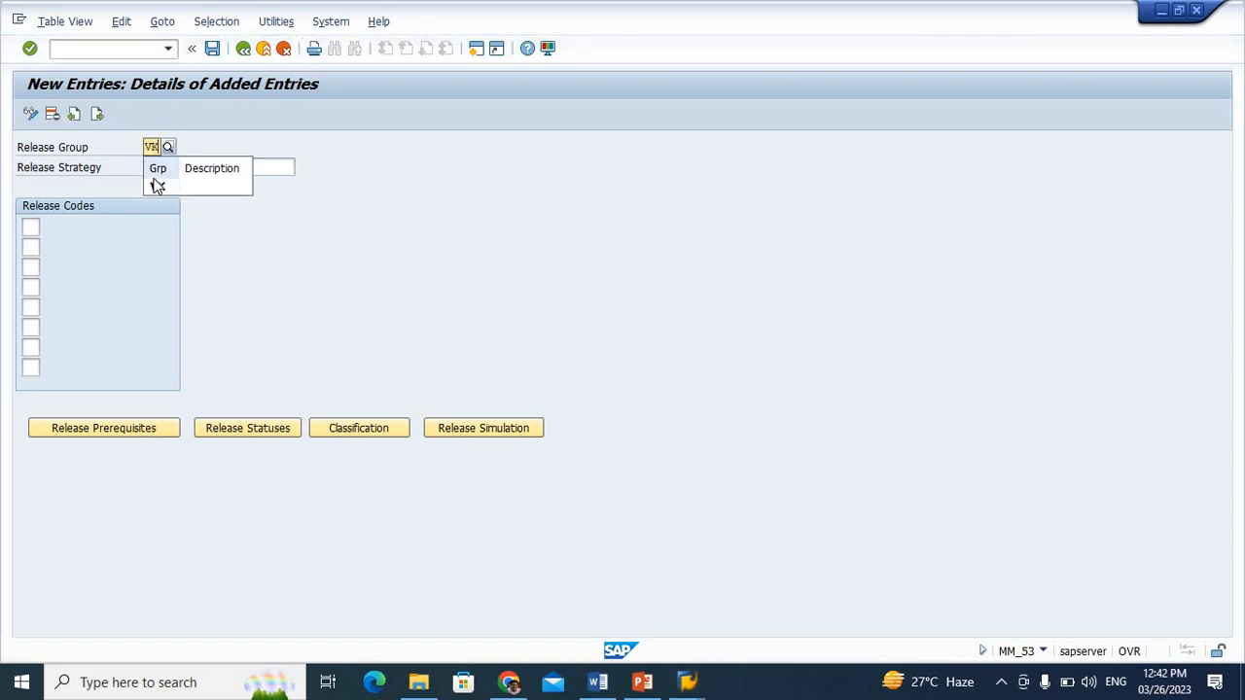
{"action": "left_click", "coordinate": [159, 185]}
Enter SR as the release strategy with the description "Stragey of Release"
{"action": "left_click", "coordinate": [153, 167]}
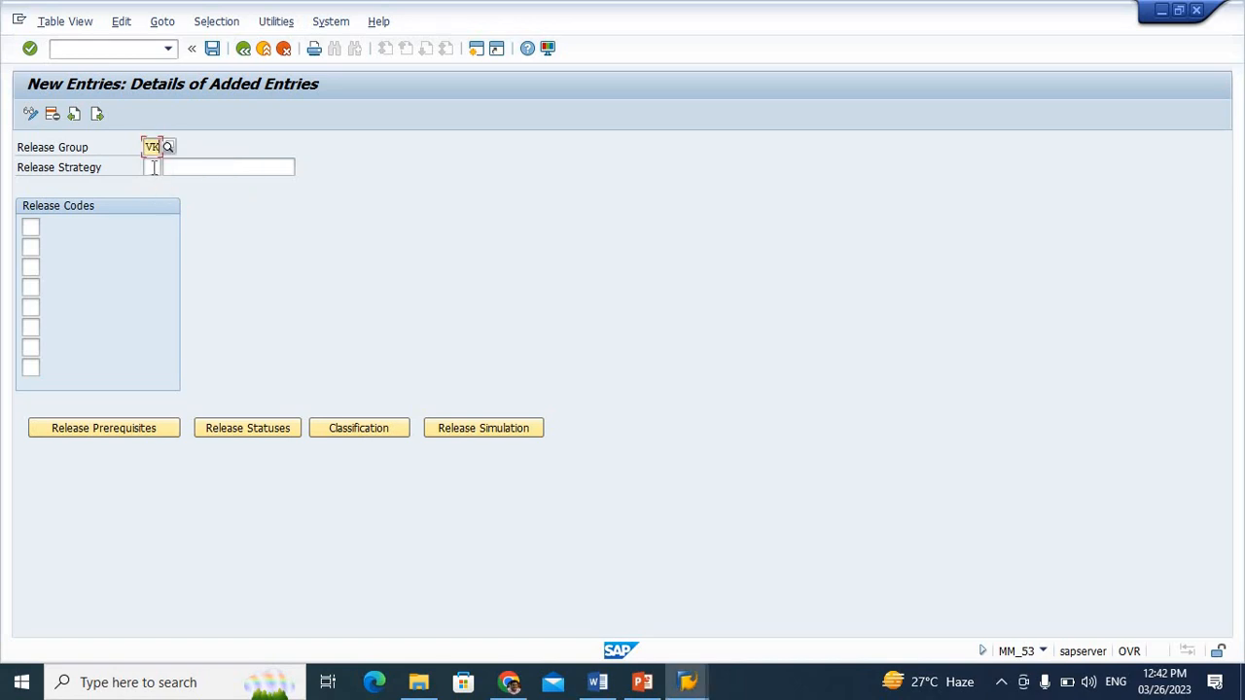
{"action": "type", "text": "R"}
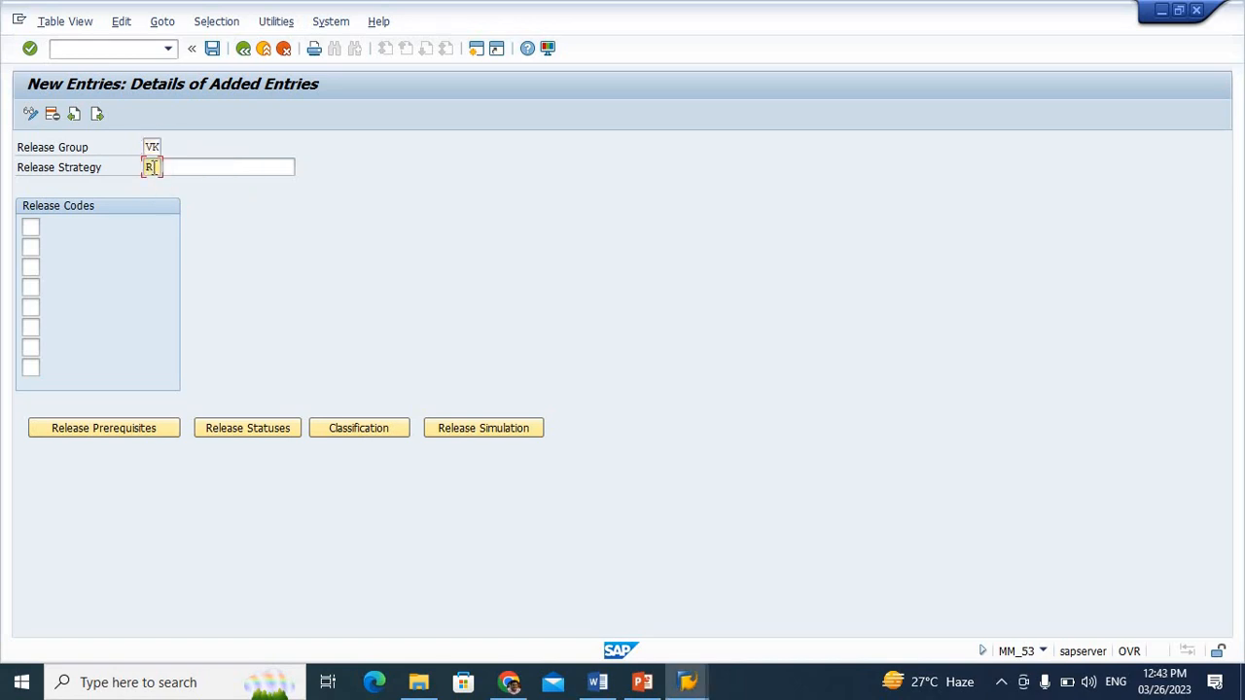
{"action": "key", "text": "BackSpace"}
{"action": "type", "text": "SR"}
{"action": "left_click", "coordinate": [192, 170]}
{"action": "type", "text": "Stra"}
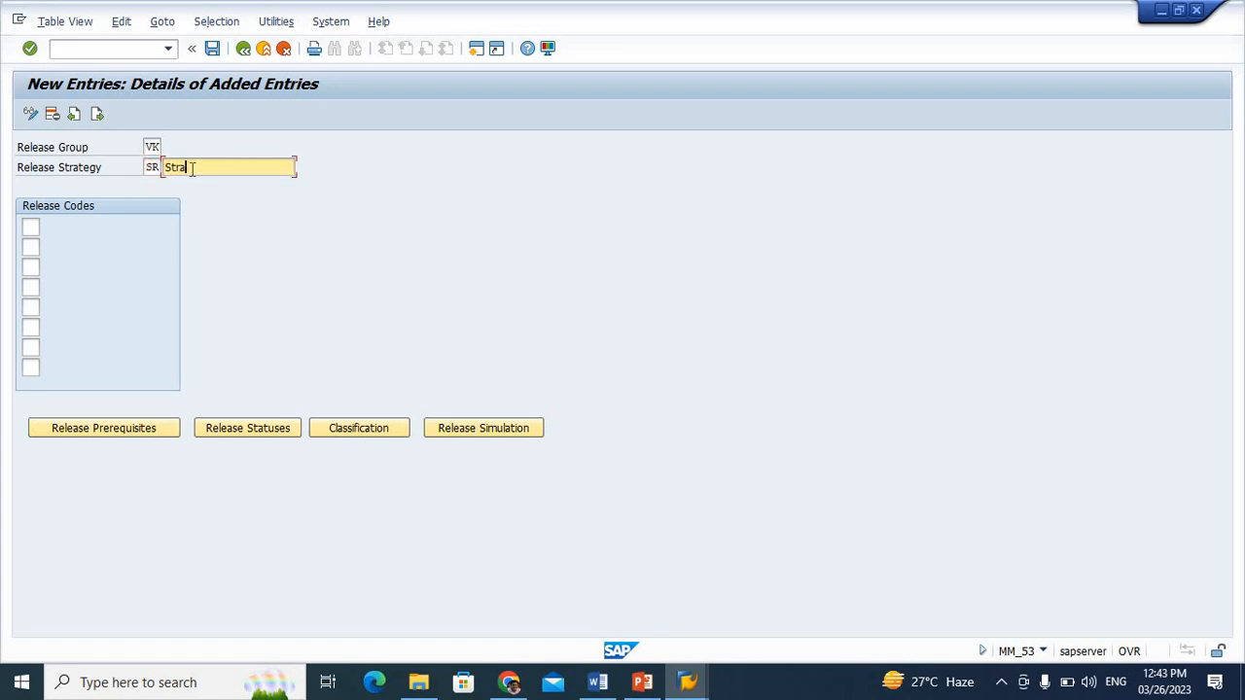
{"action": "type", "text": "gey of Release"}
Assign release codes V1 (Manager) and V2 (Plant Head) of group VK to strategy SR
{"action": "left_click", "coordinate": [30, 225]}
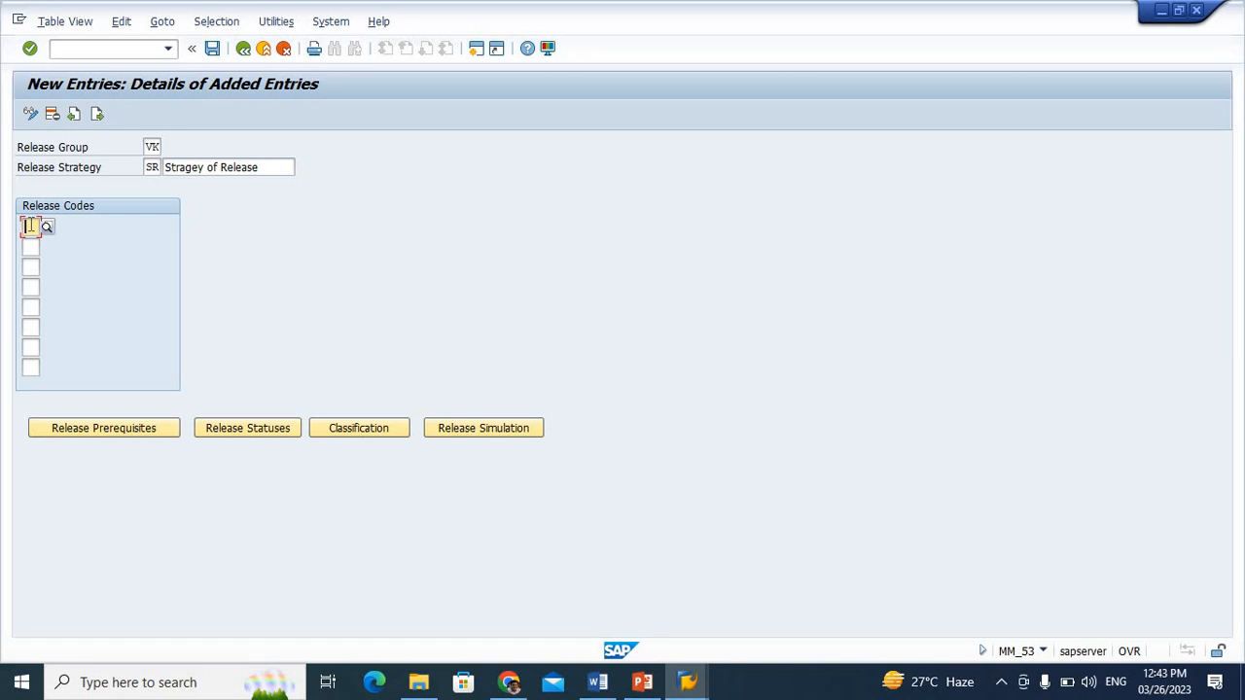
{"action": "type", "text": "V1"}
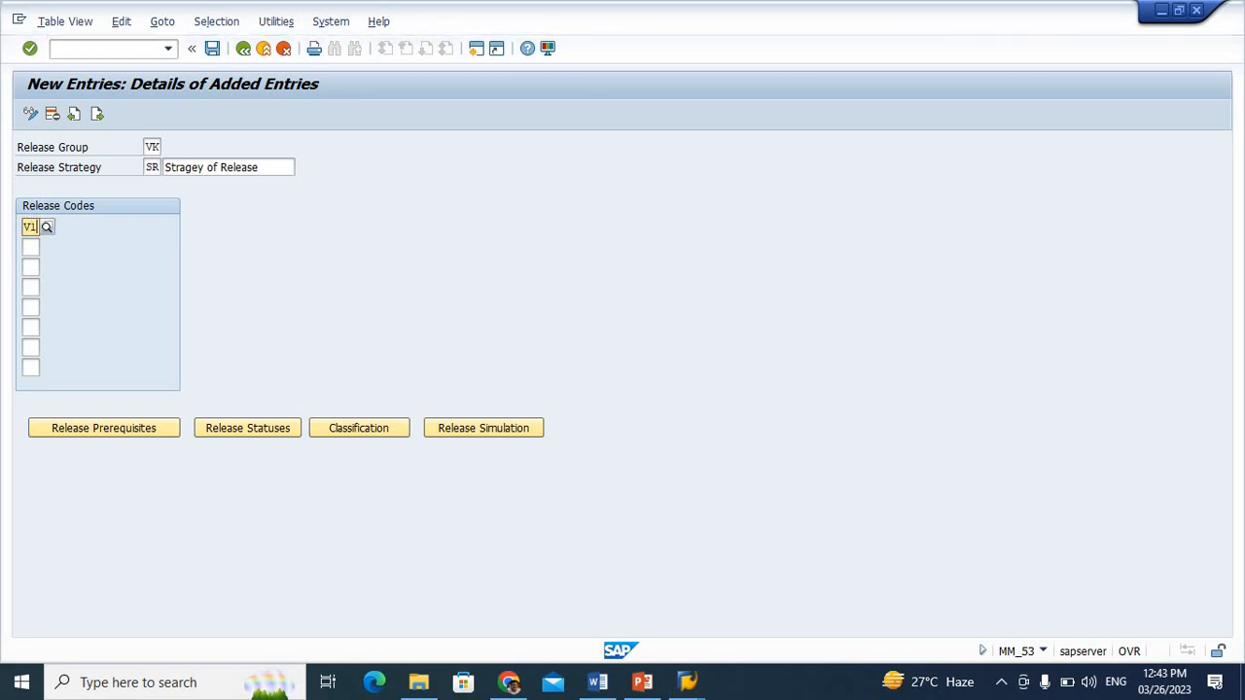
{"action": "key", "text": "F4"}
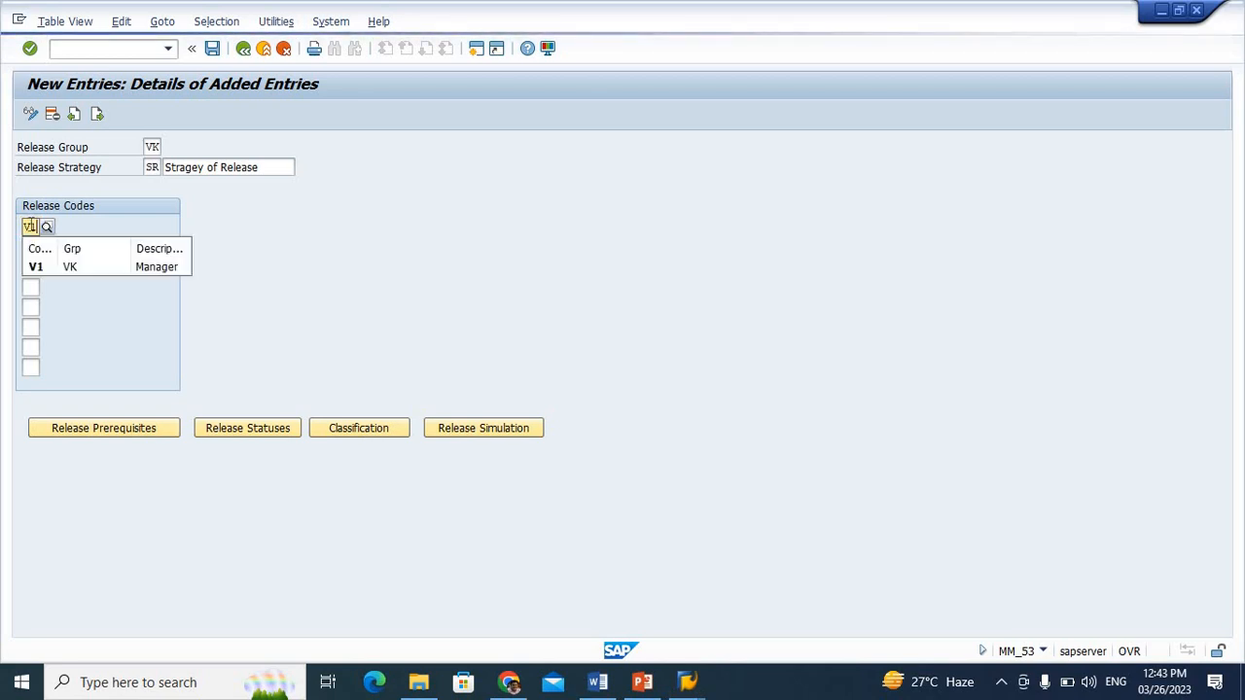
{"action": "left_click", "coordinate": [57, 269]}
{"action": "left_click", "coordinate": [32, 248]}
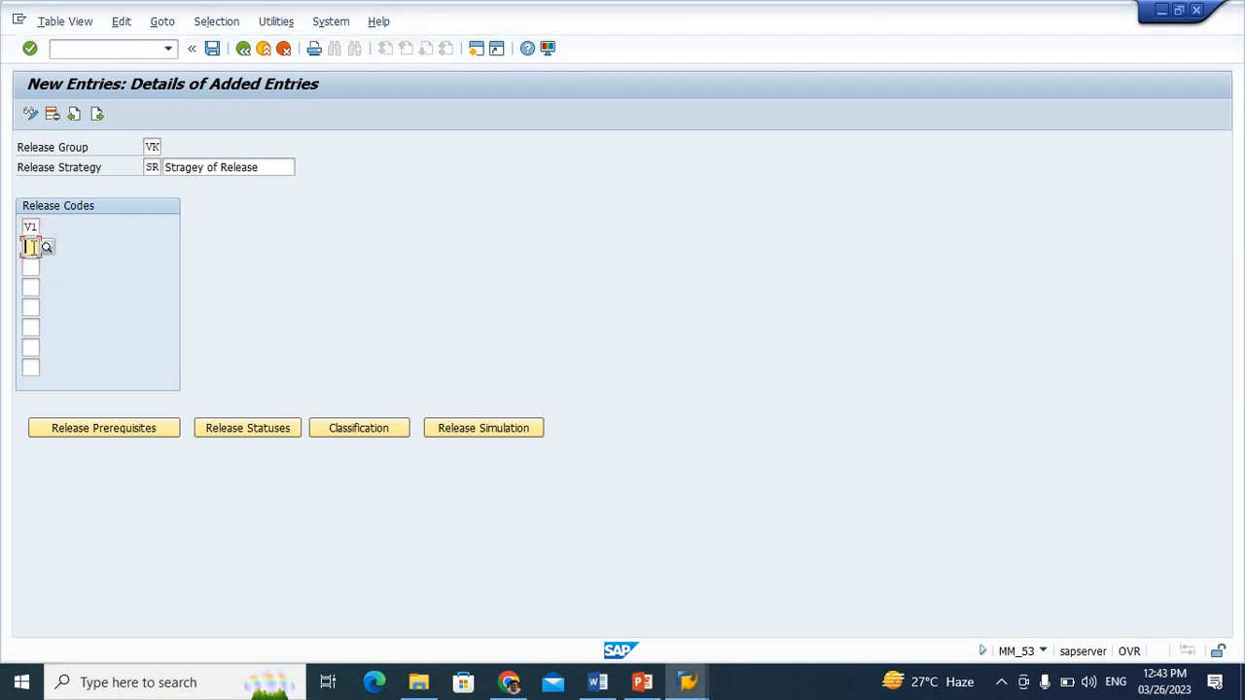
{"action": "type", "text": "V2"}
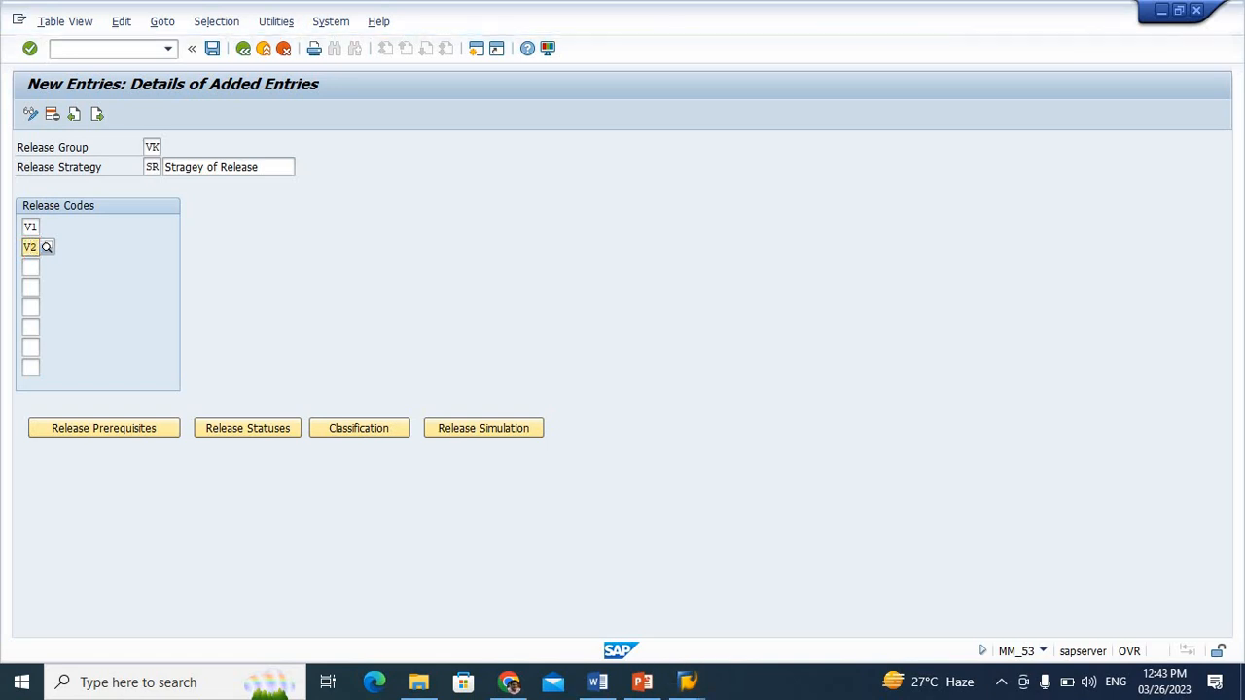
{"action": "left_click", "coordinate": [45, 249]}
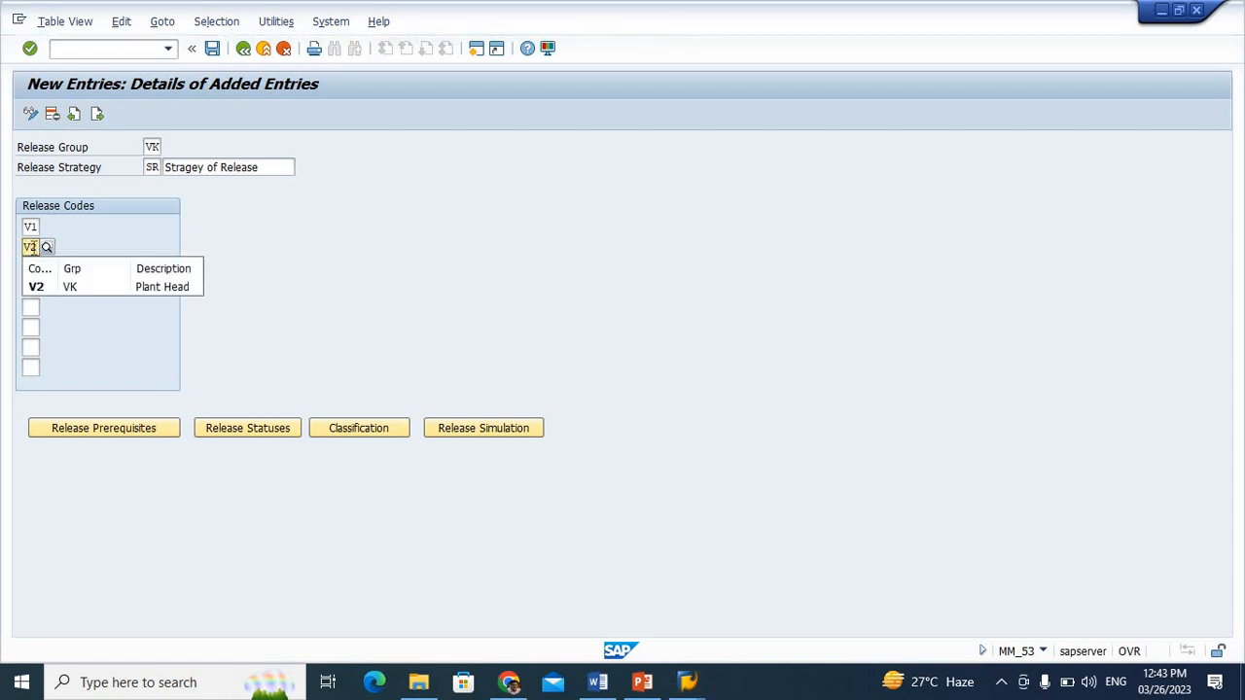
{"action": "left_click", "coordinate": [70, 288]}
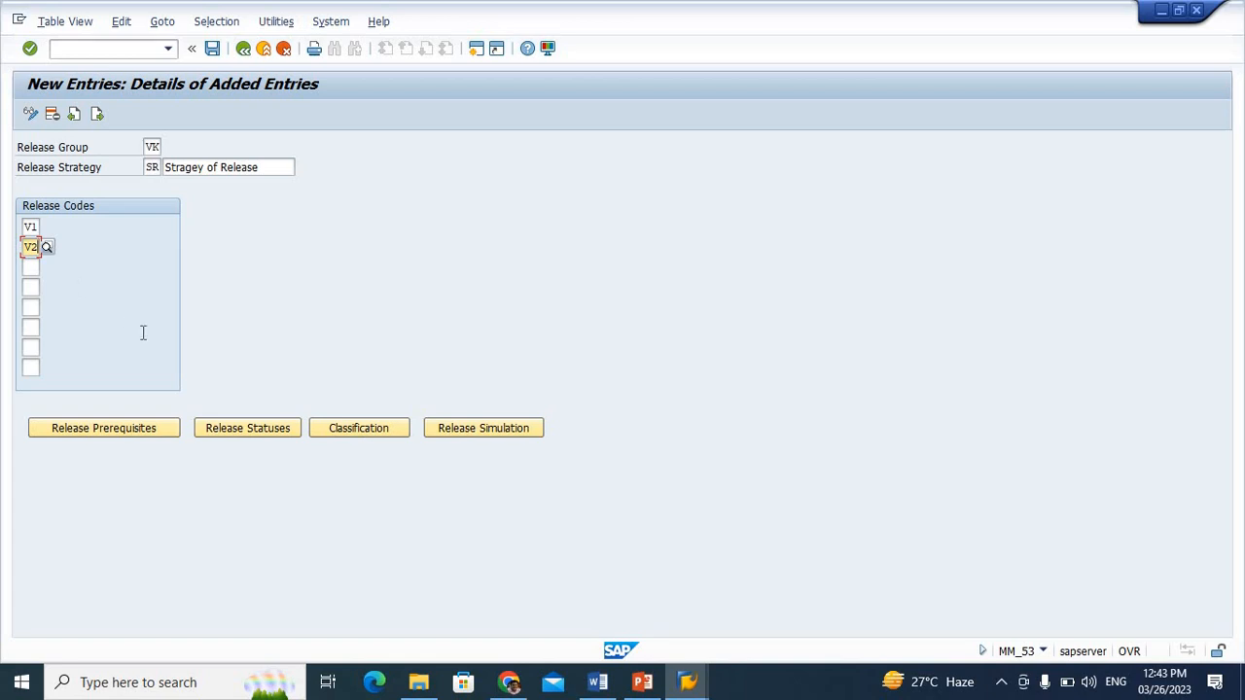
Set the release prerequisites so that code V2 requires prior release by code V1
{"action": "left_click", "coordinate": [113, 437]}
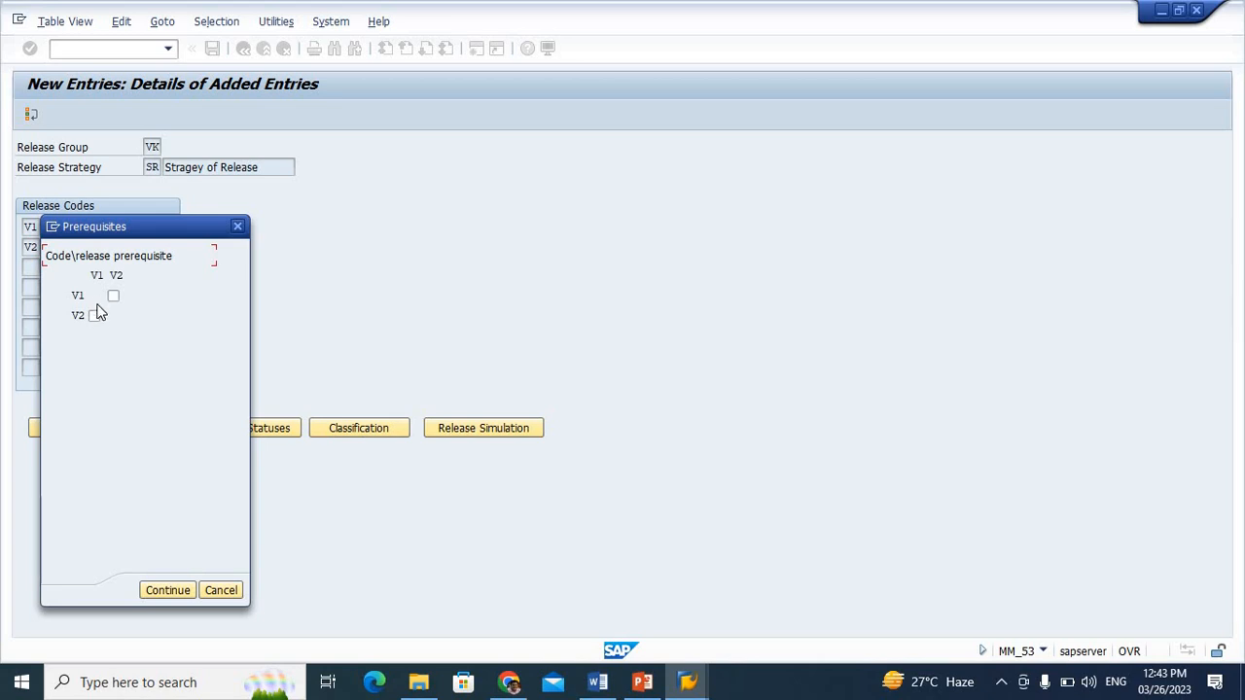
{"action": "left_click", "coordinate": [94, 317]}
{"action": "left_click", "coordinate": [170, 593]}
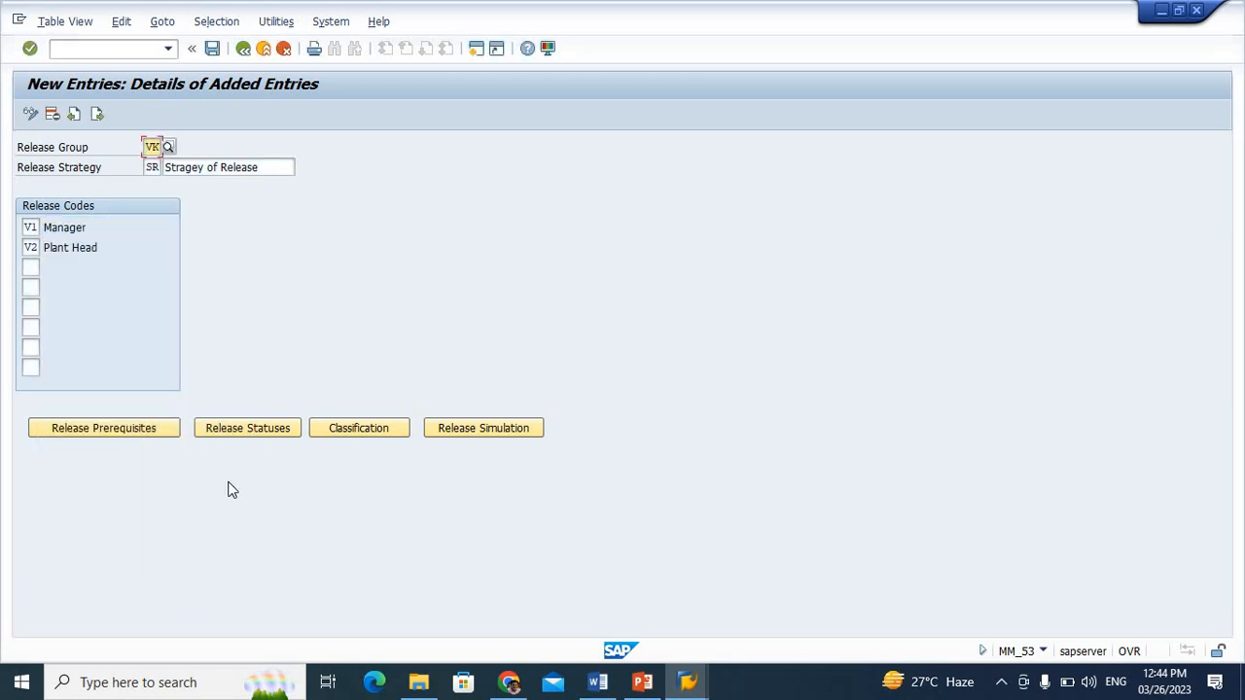
Open the release statuses of strategy SR
{"action": "left_click", "coordinate": [250, 427]}
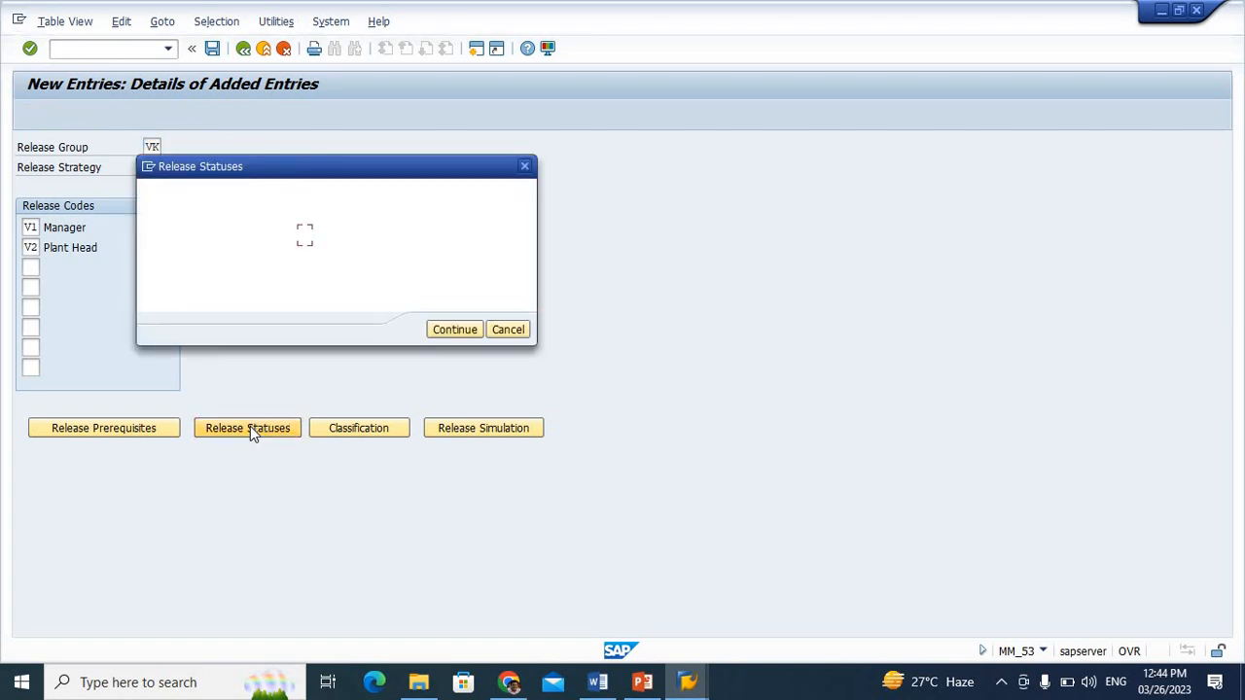
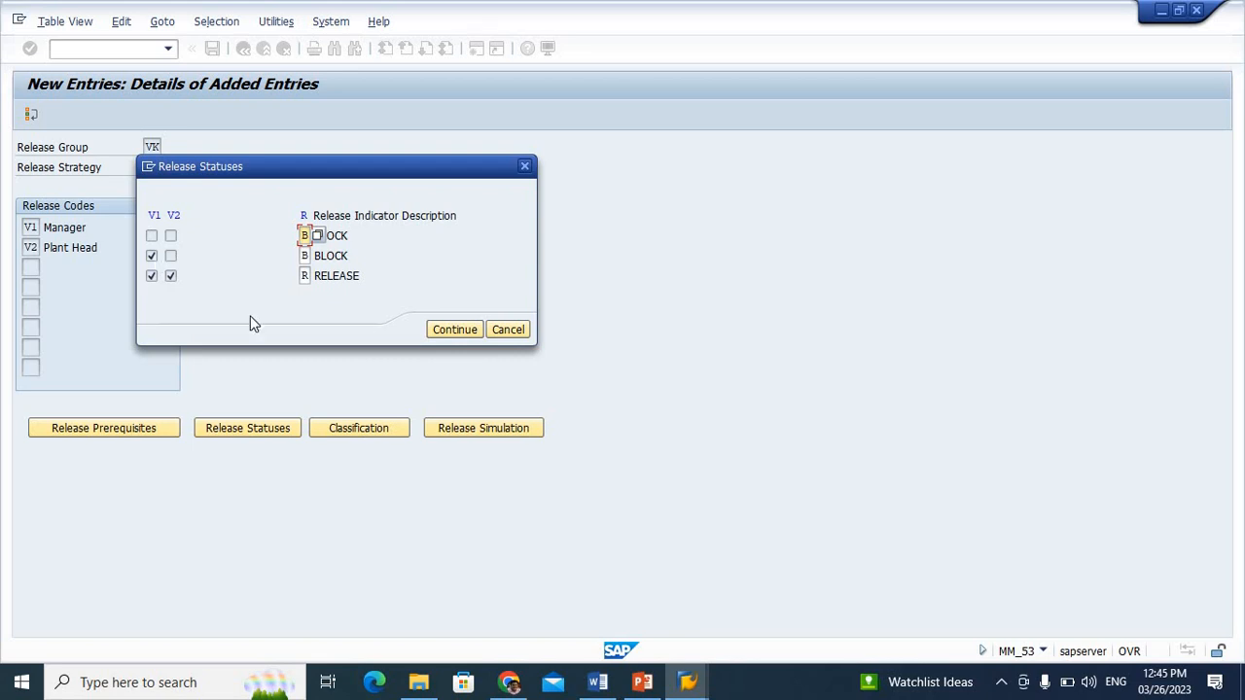
Accept the release statuses and classify strategy SR with purchasing group 888 and purchasing document item category Z
{"action": "left_click", "coordinate": [448, 333]}
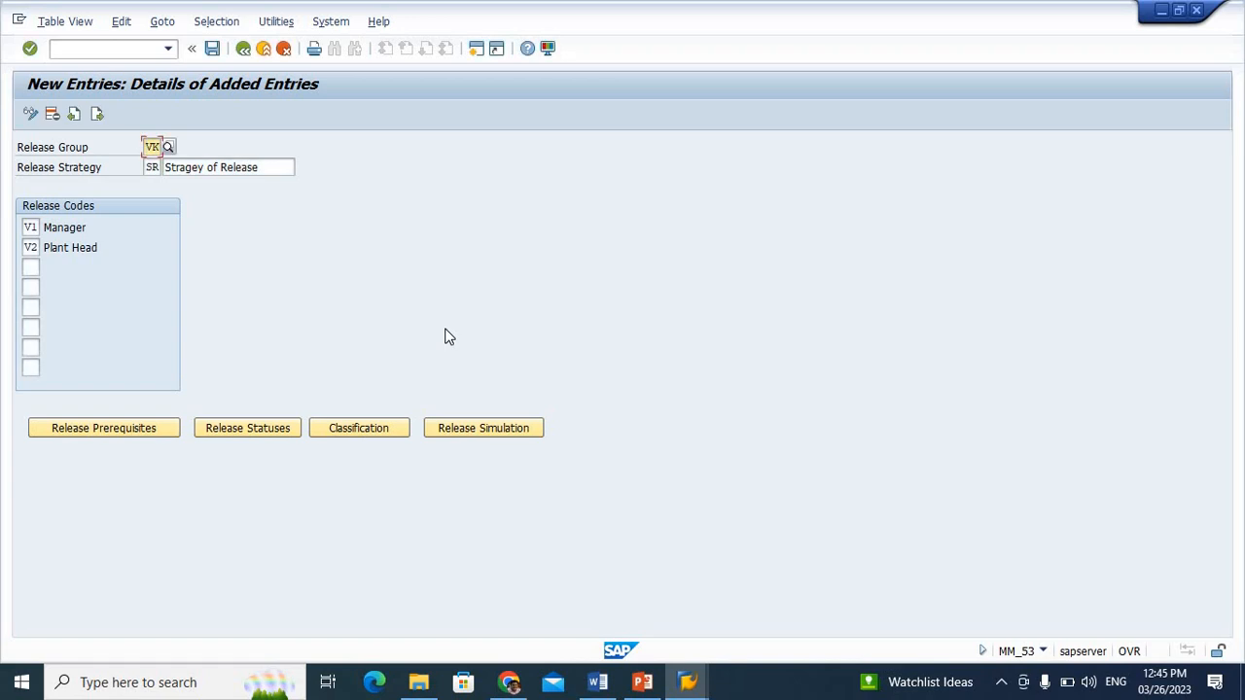
{"action": "left_click", "coordinate": [362, 429]}
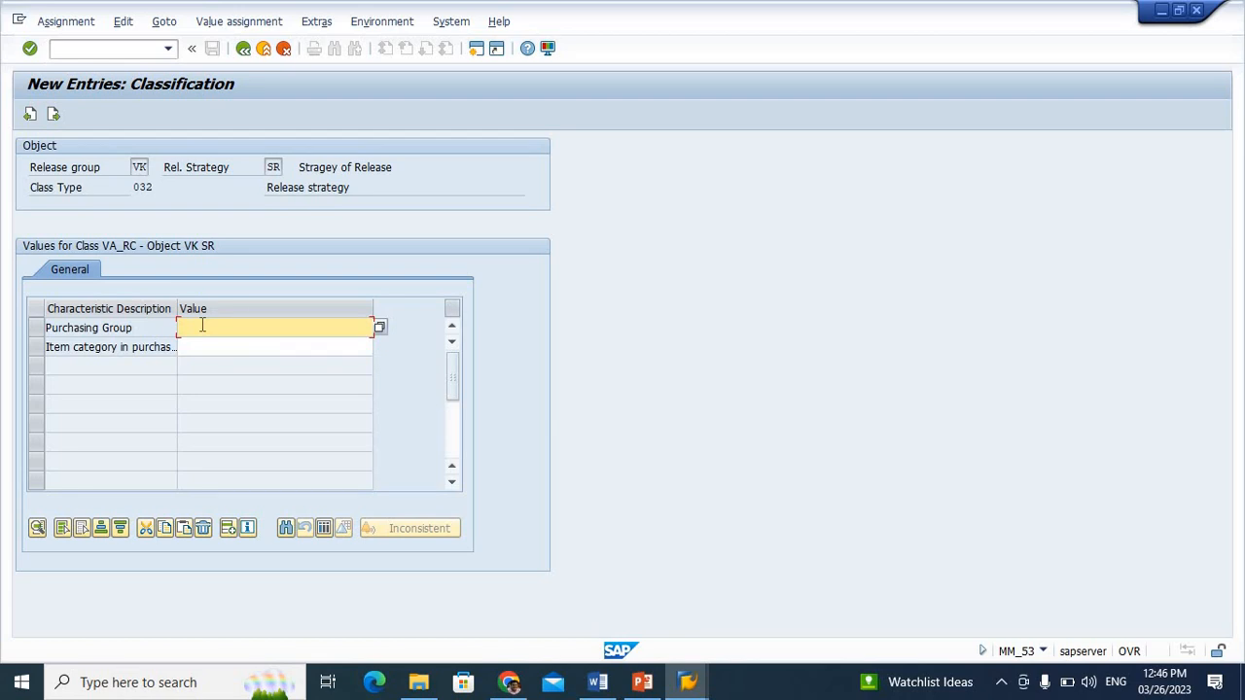
{"action": "type", "text": "888"}
{"action": "left_click", "coordinate": [193, 344]}
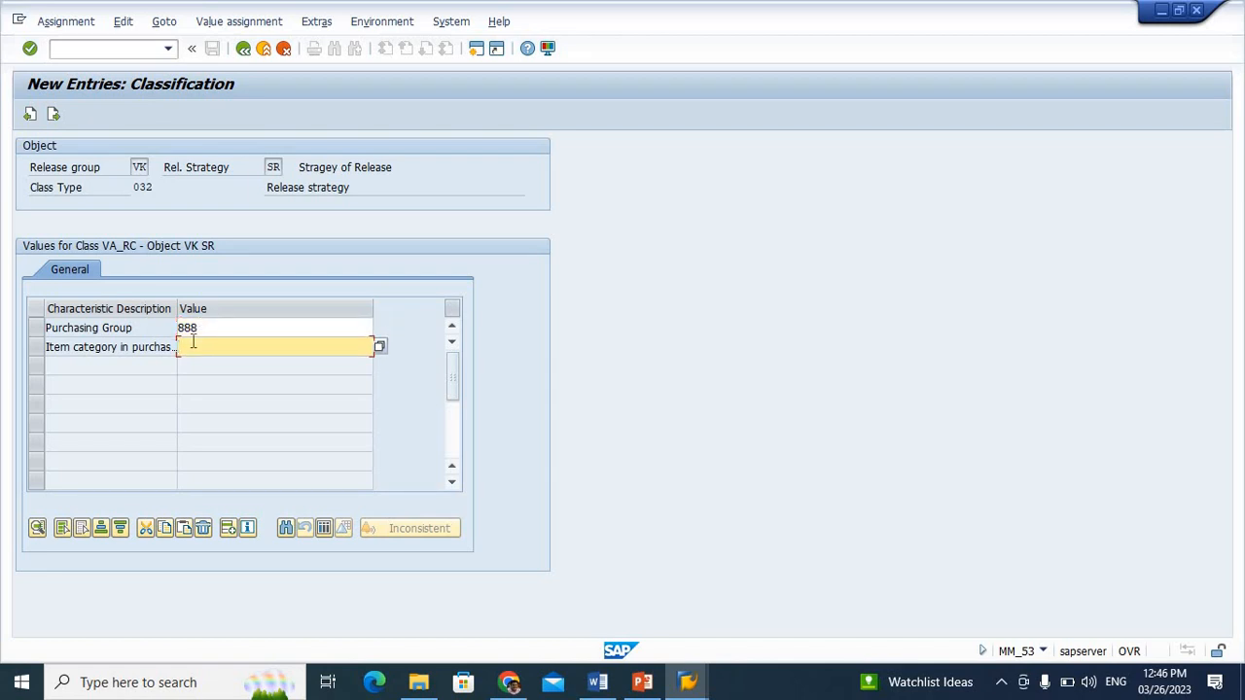
{"action": "type", "text": "Z"}
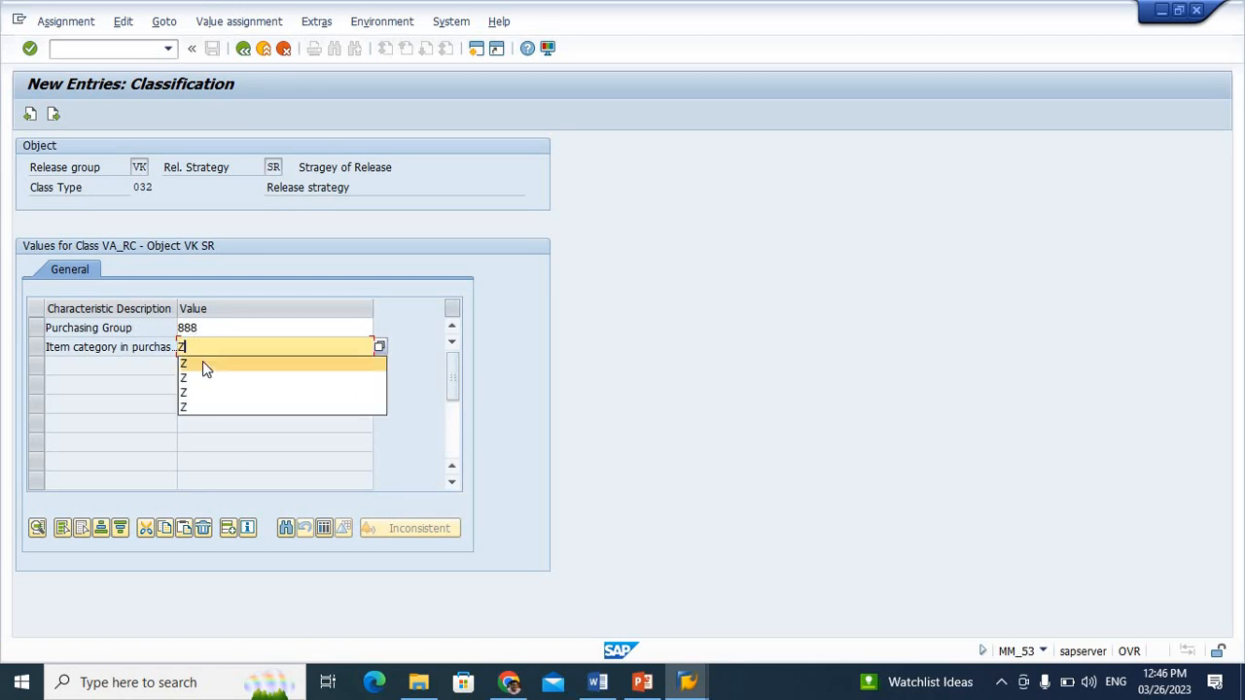
{"action": "left_click", "coordinate": [202, 364]}
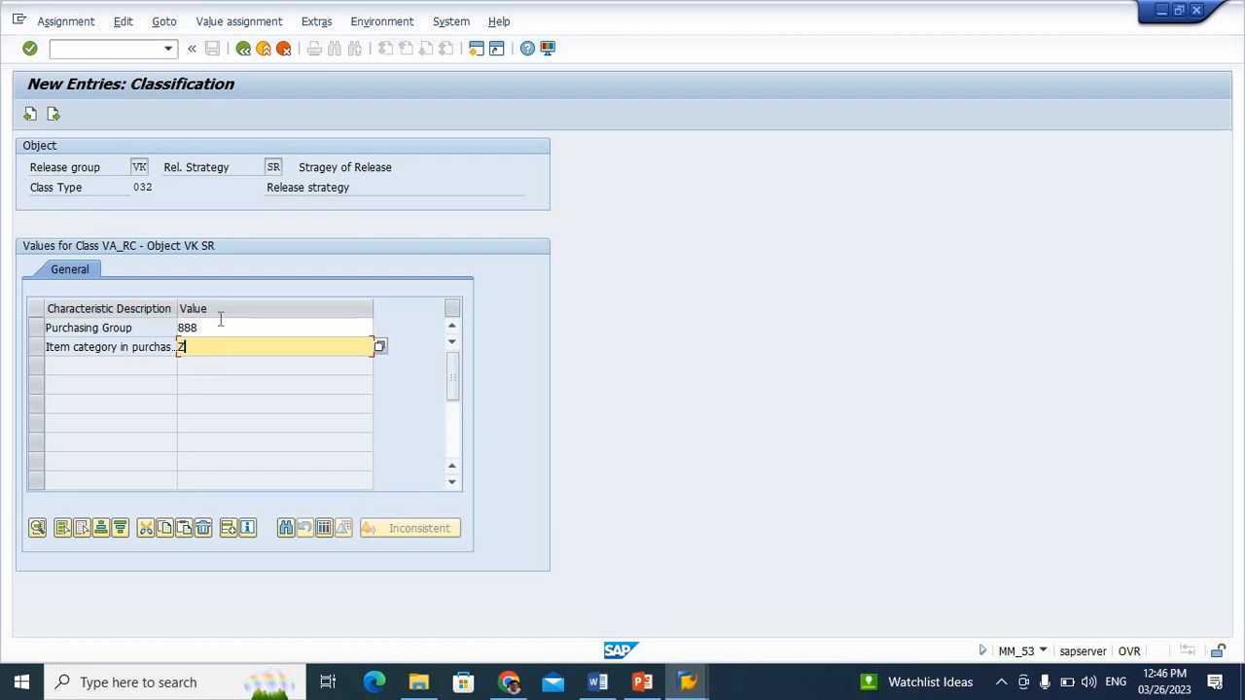
{"action": "left_click_drag", "start_coordinate": [213, 327], "coordinate": [152, 324]}
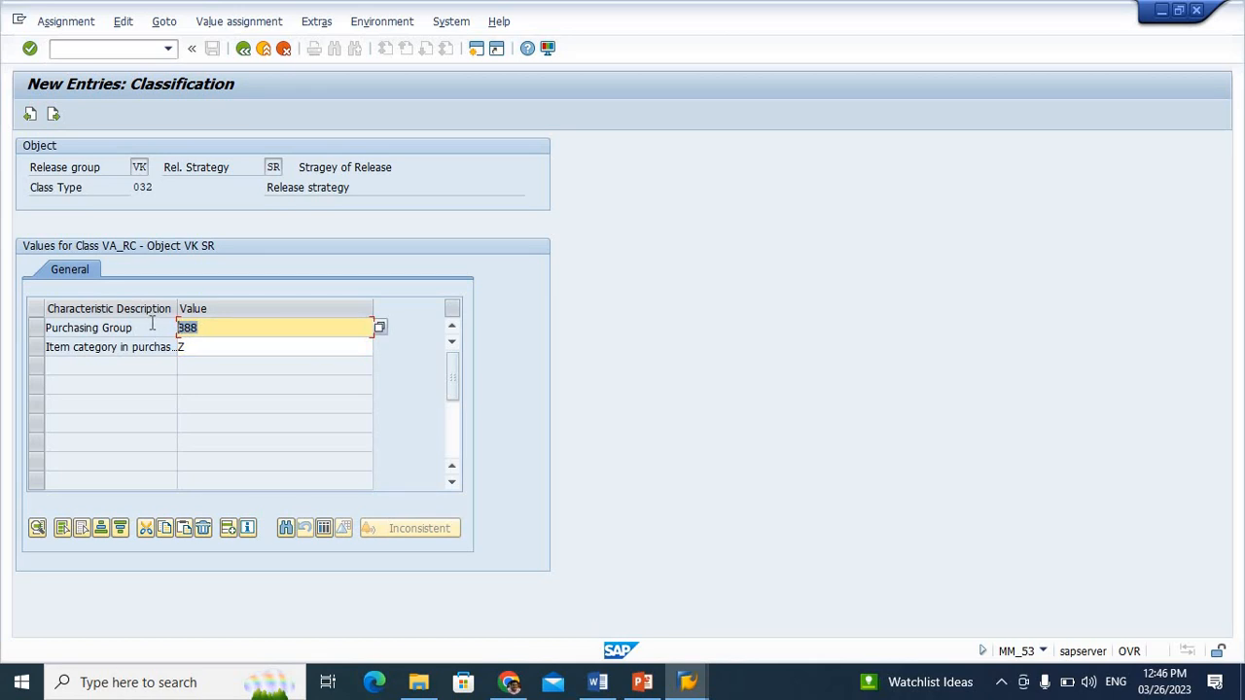
{"action": "left_click", "coordinate": [196, 345]}
{"action": "left_click_drag", "start_coordinate": [195, 345], "coordinate": [147, 344]}
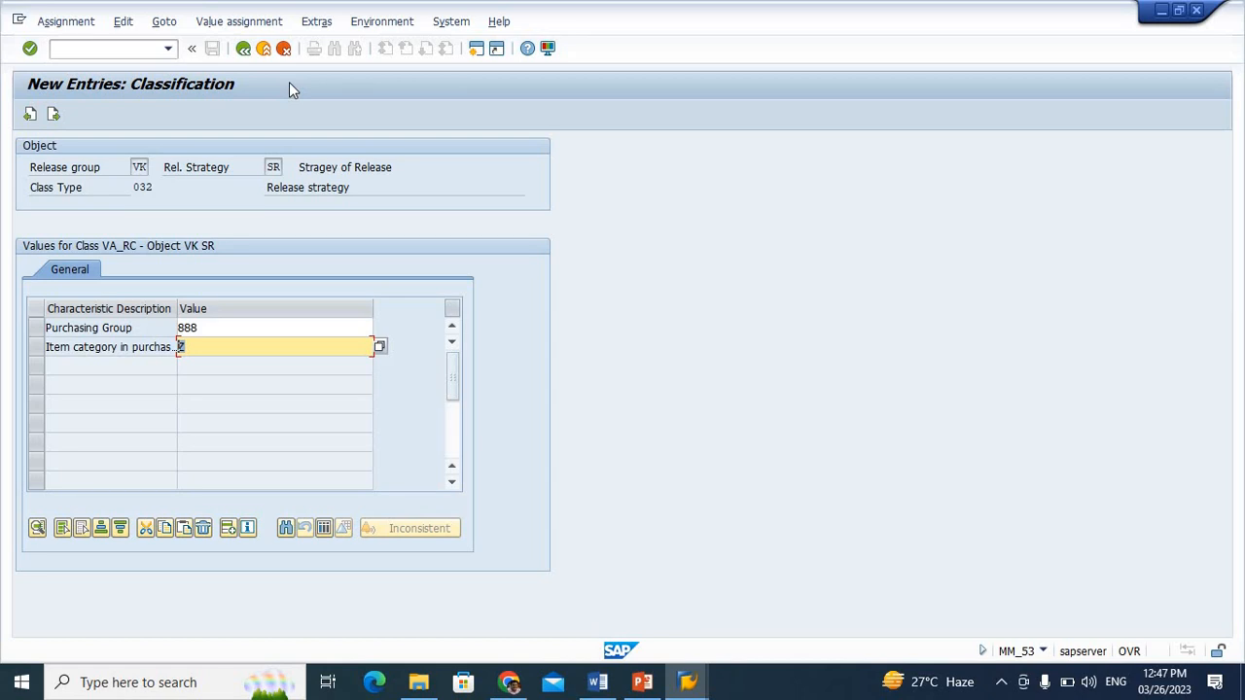
Return from the classification to the strategy details and save strategy SR under the proposed customizing request
{"action": "left_click", "coordinate": [246, 54]}
{"action": "left_click", "coordinate": [246, 54]}
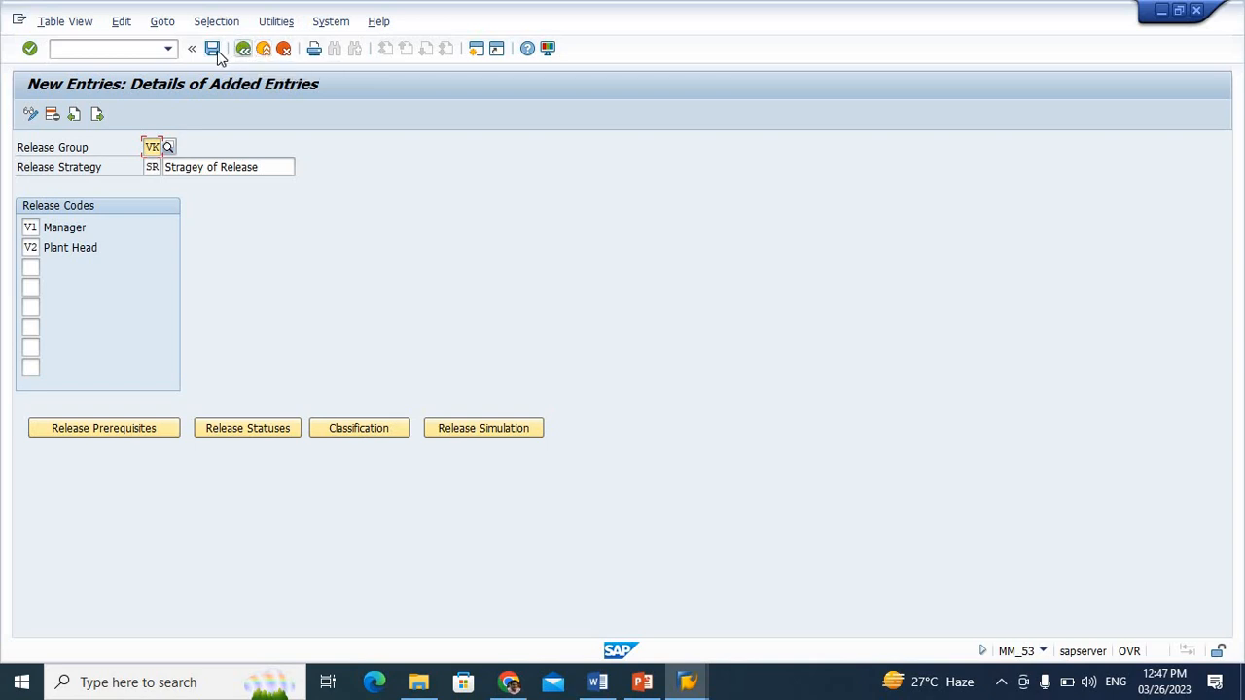
{"action": "left_click", "coordinate": [212, 49]}
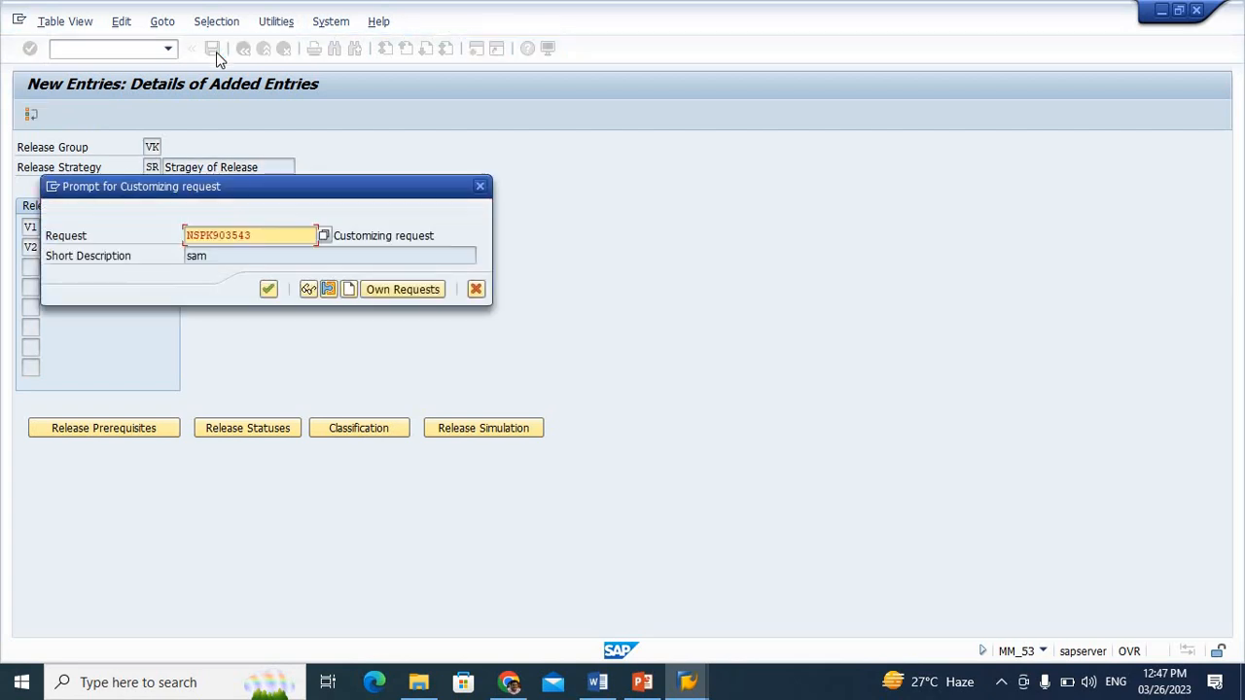
{"action": "left_click", "coordinate": [268, 290]}
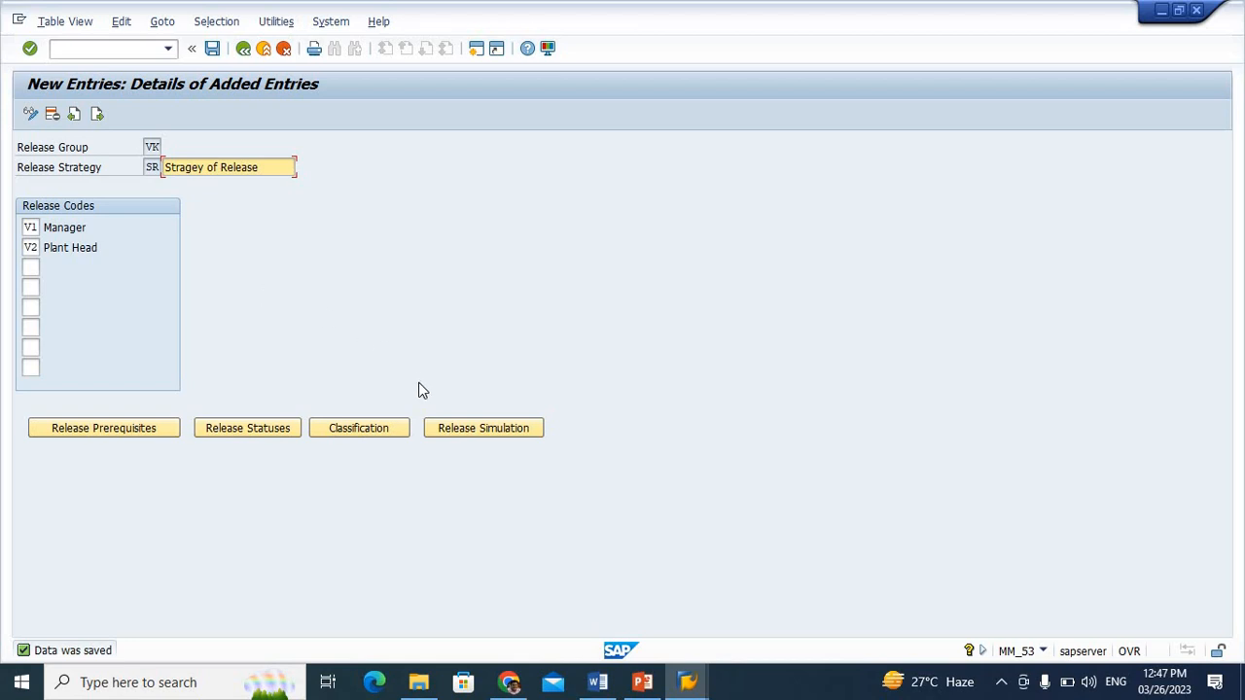
Simulate the release of strategy SR, releasing with code V1 and then V2, and close the simulation
{"action": "left_click", "coordinate": [505, 439]}
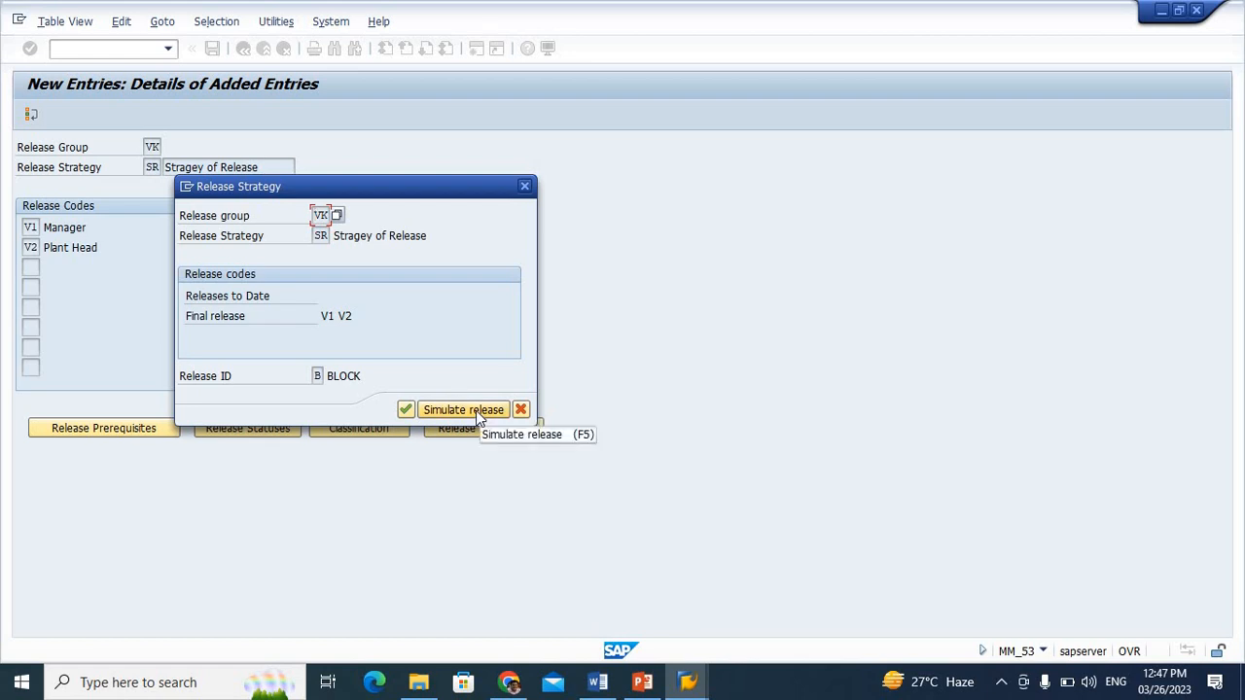
{"action": "left_click", "coordinate": [475, 411]}
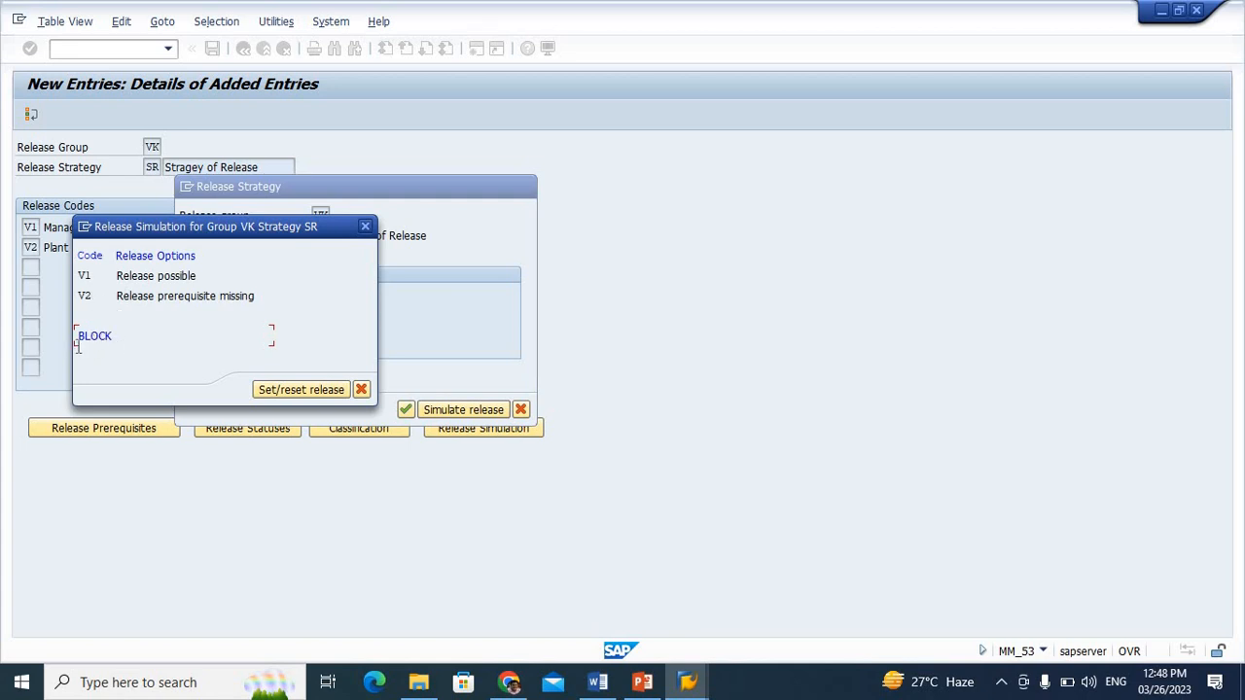
{"action": "double_click", "coordinate": [144, 278]}
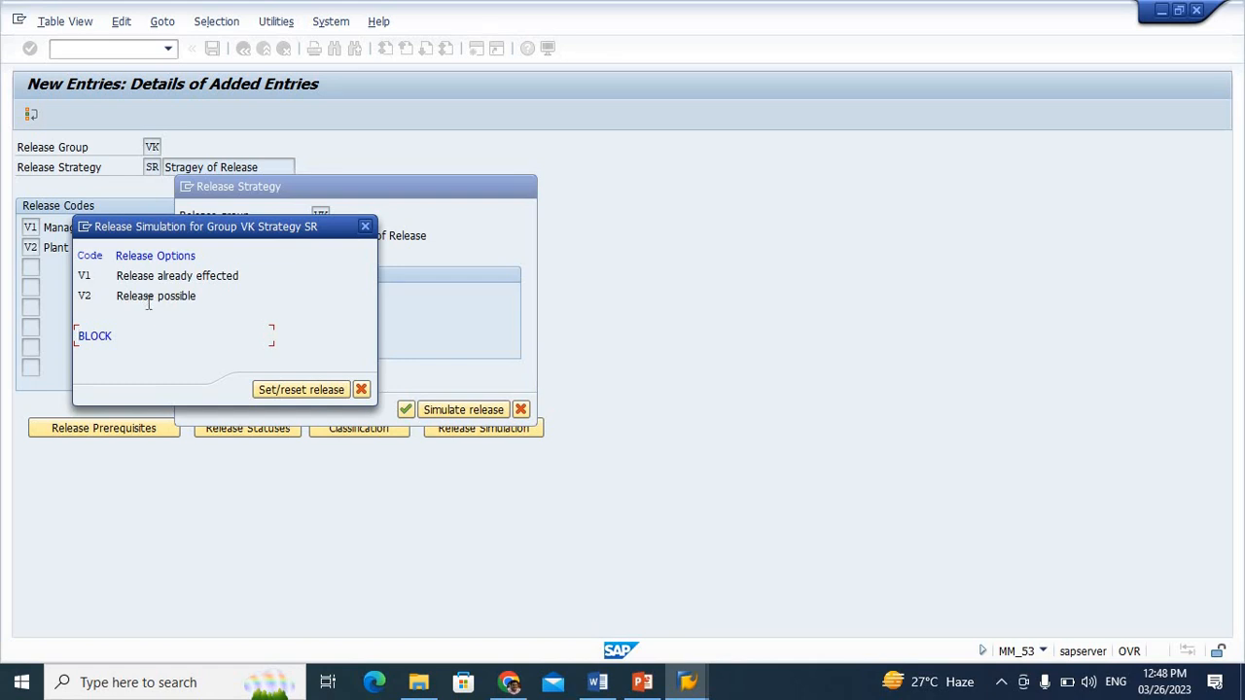
{"action": "double_click", "coordinate": [146, 297]}
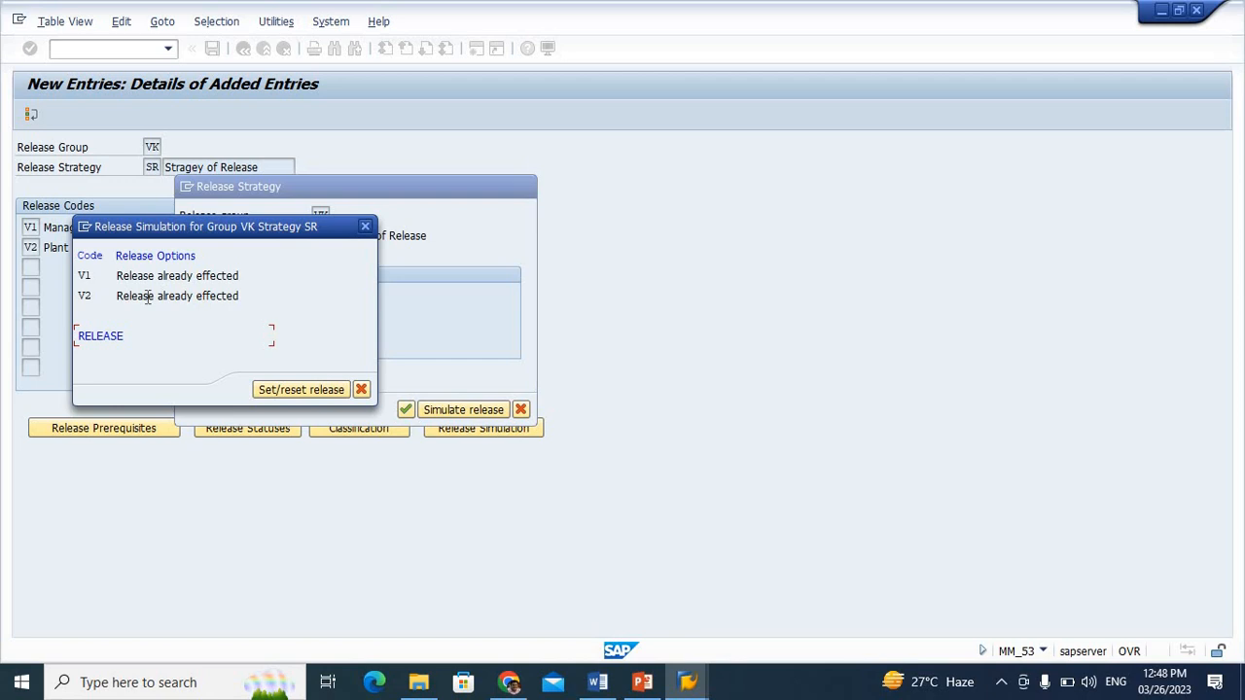
{"action": "left_click", "coordinate": [365, 227]}
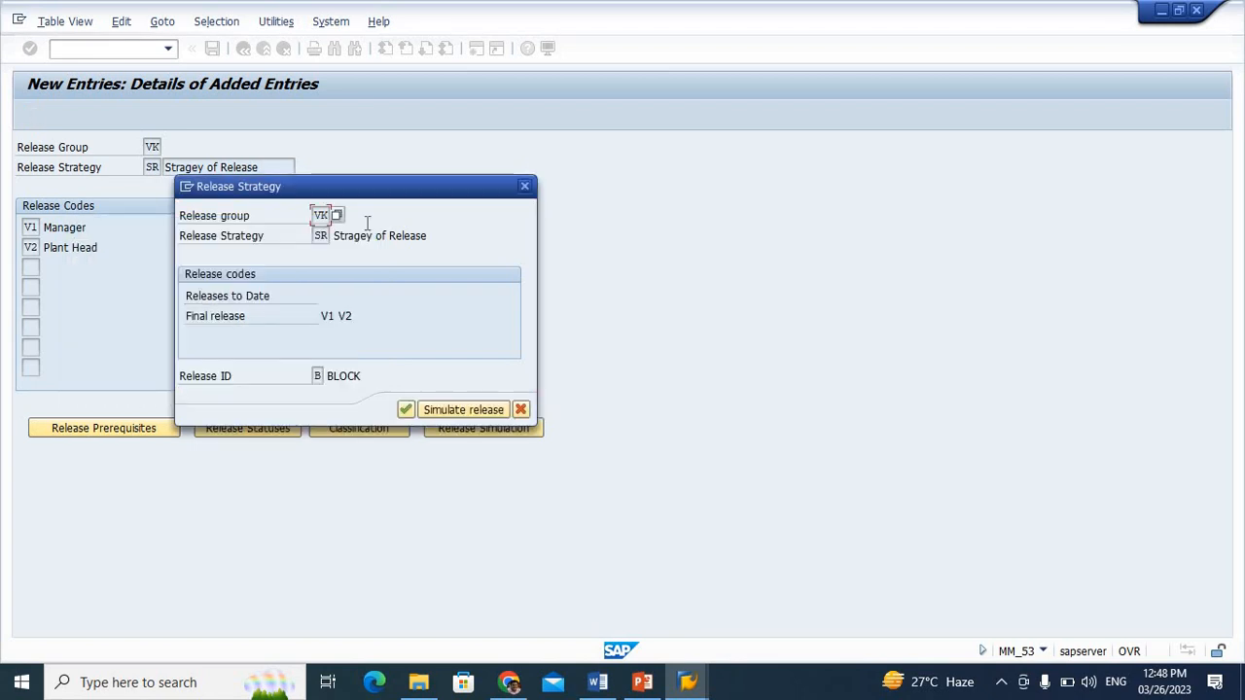
{"action": "left_click", "coordinate": [521, 184]}
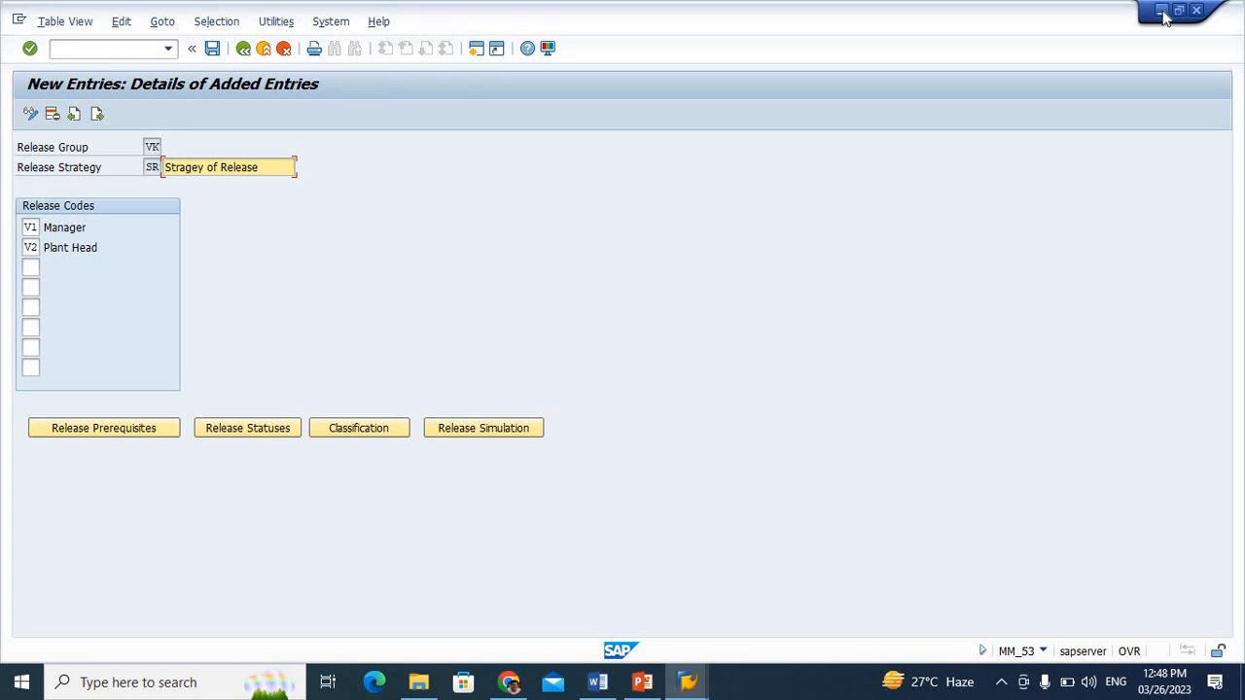
Minimize the release strategy window and switch to the Display IMG session
{"action": "left_click", "coordinate": [1163, 11]}
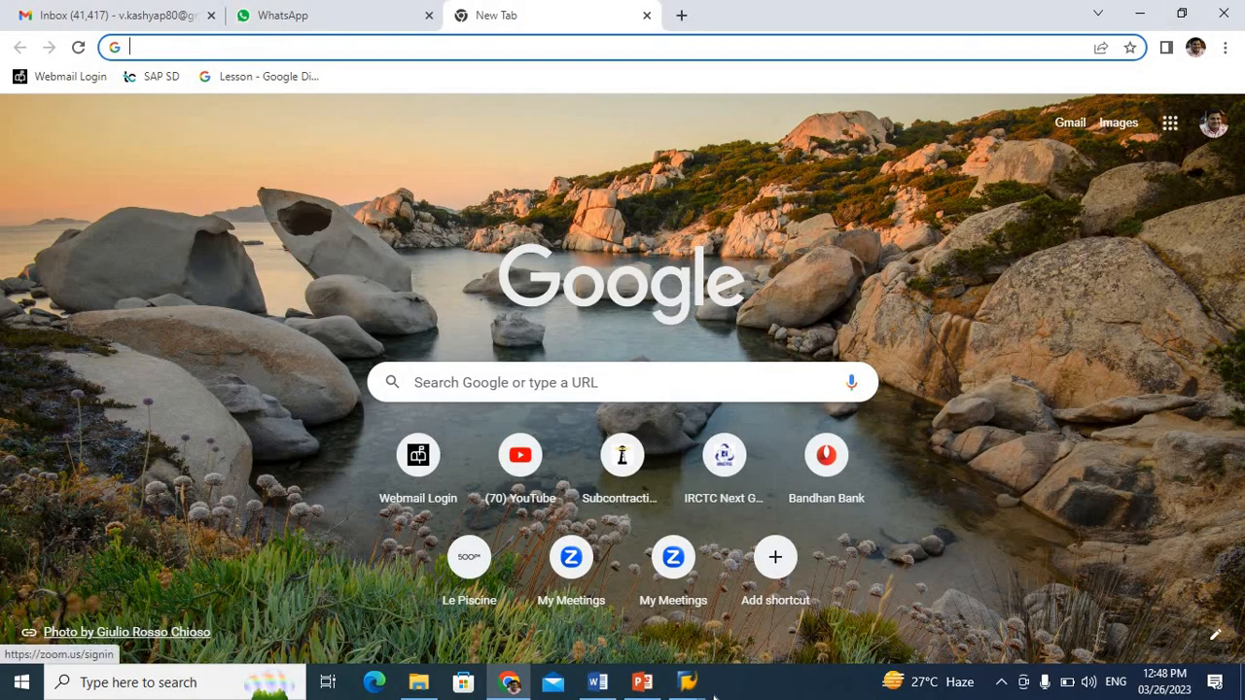
{"action": "mouse_move", "coordinate": [685, 687]}
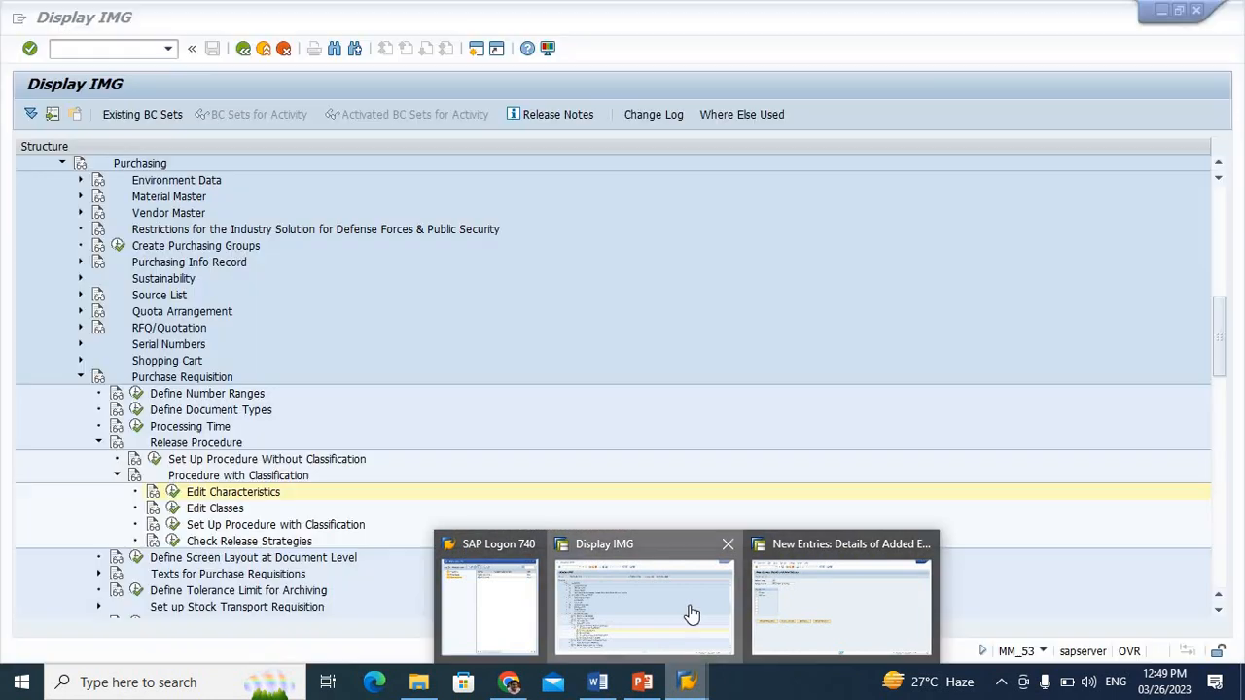
{"action": "left_click", "coordinate": [689, 615]}
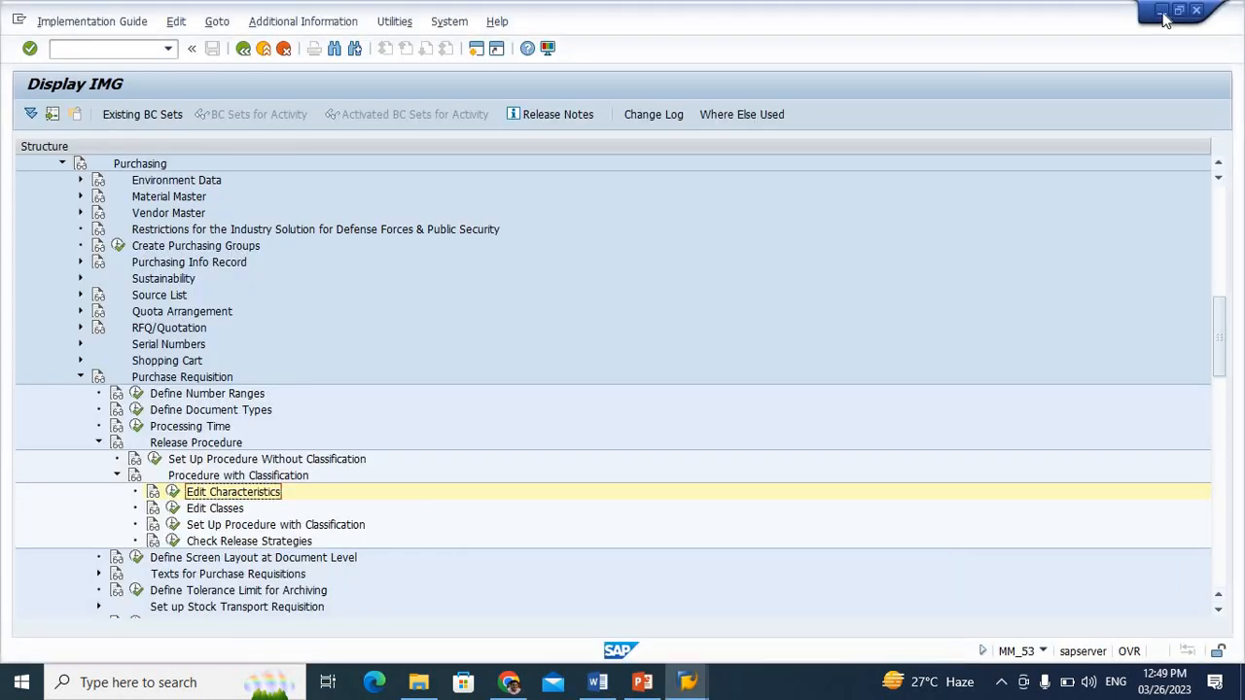